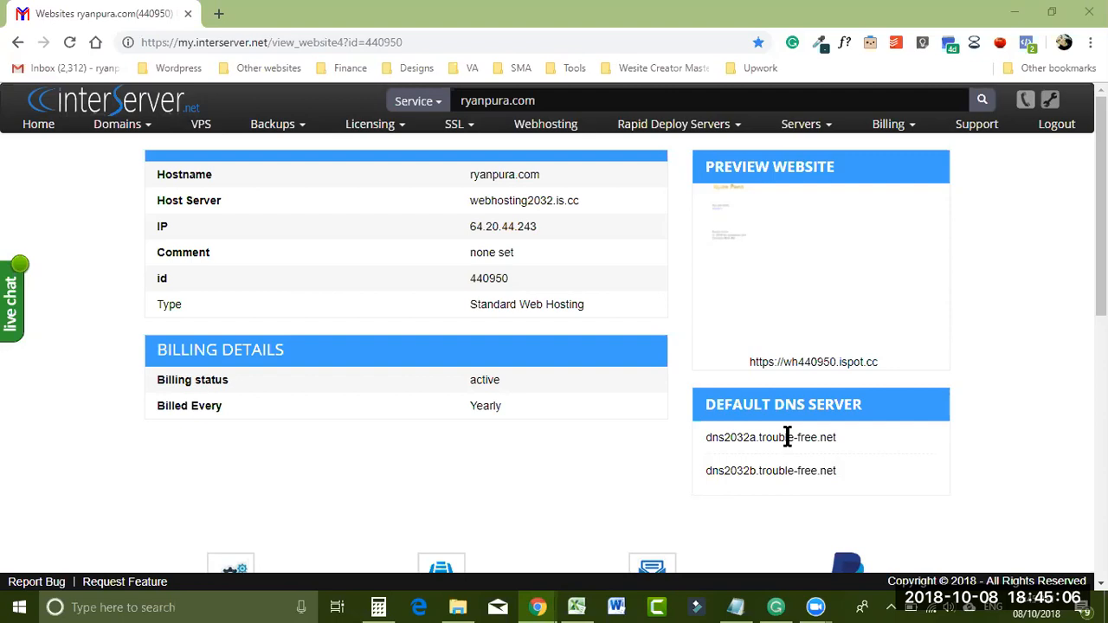
- Scroll down the InterServer website details page and launch cPanel for this hosting account
scroll(1074, 355, "down", 1)
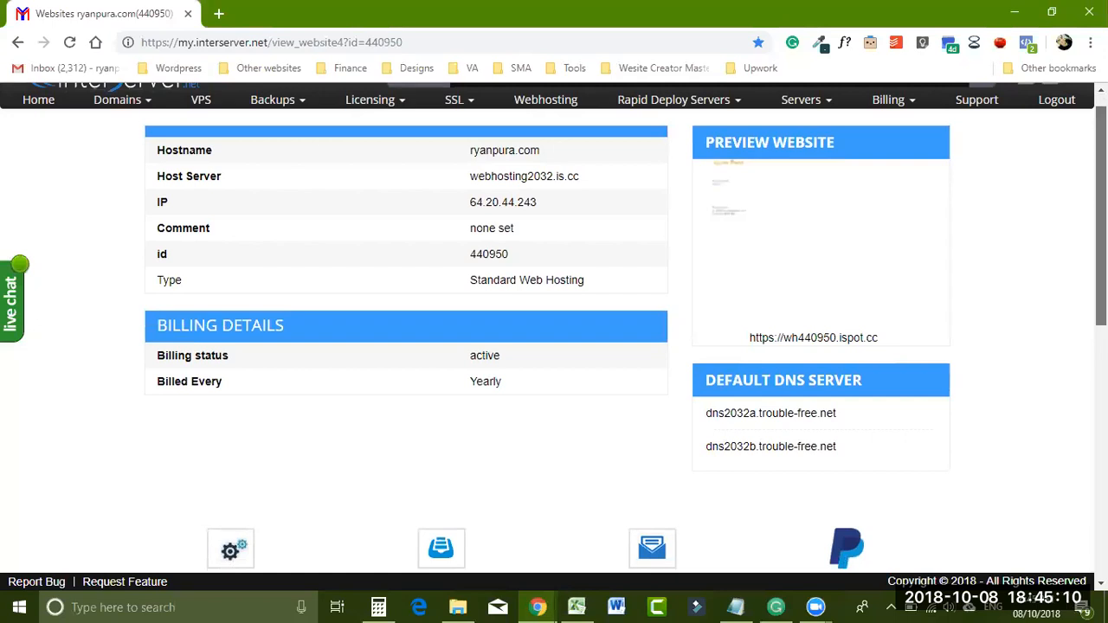
scroll(247, 382, "down", 1)
scroll(246, 382, "down", 2)
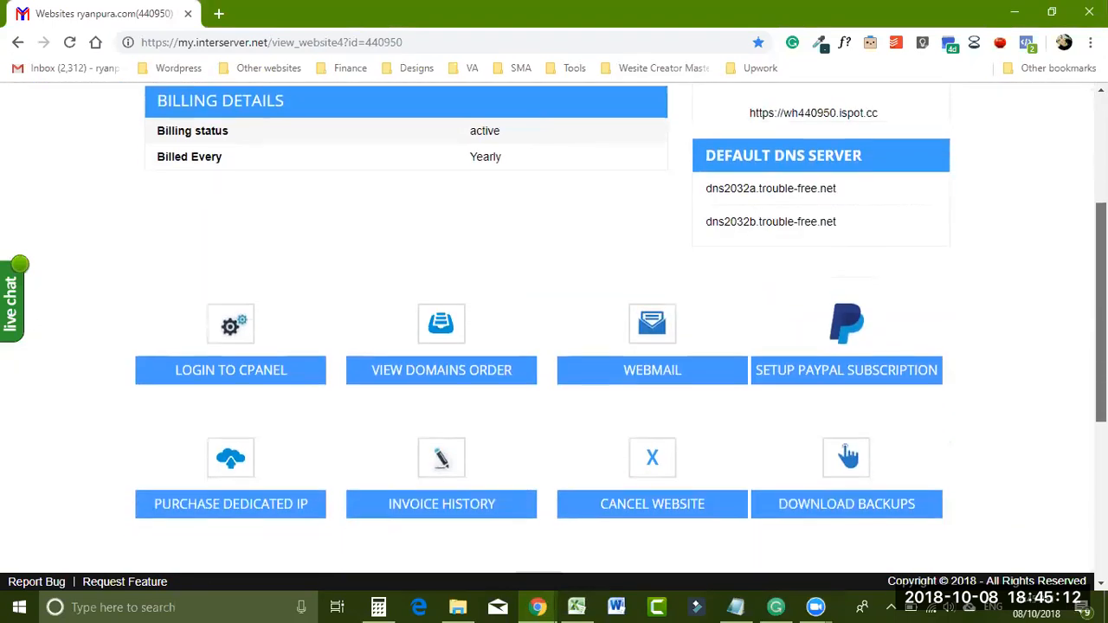
left_click(245, 373)
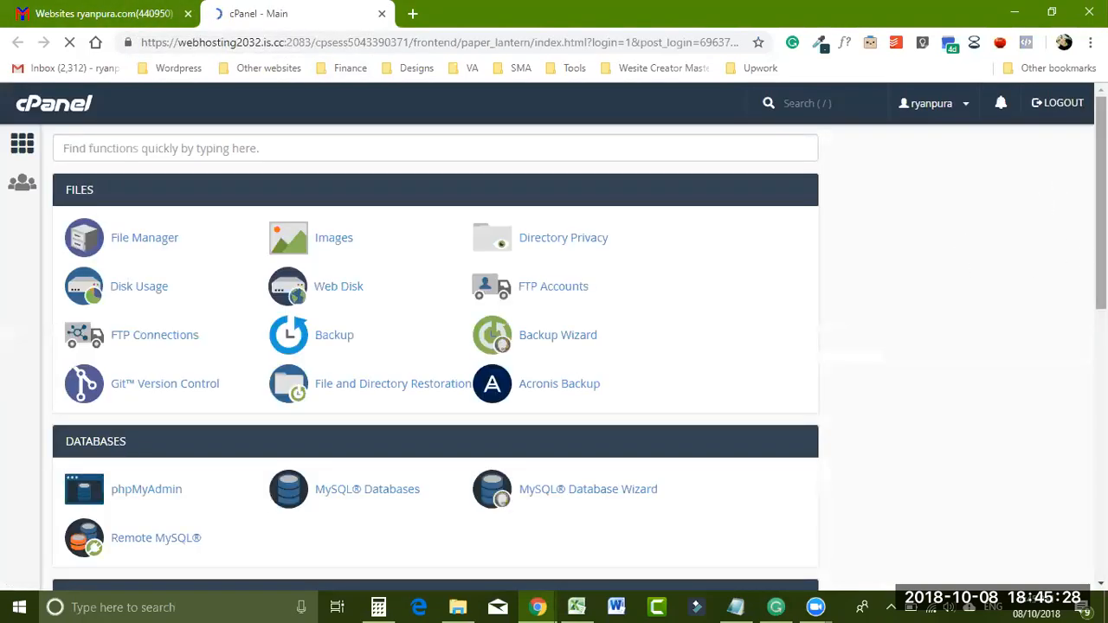
- Scroll to cPanel's Domains section and go to the Subdomains page
scroll(436, 346, "down", 1)
scroll(435, 347, "down", 1)
scroll(435, 346, "up", 1)
scroll(435, 346, "up", 1)
scroll(436, 346, "down", 3)
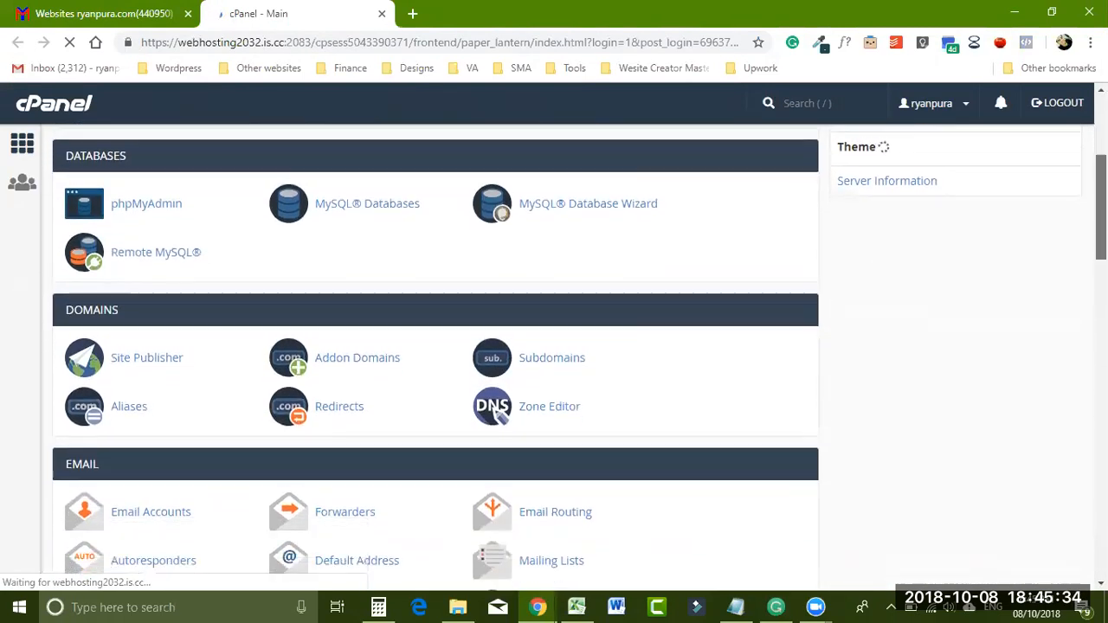
left_click(552, 355)
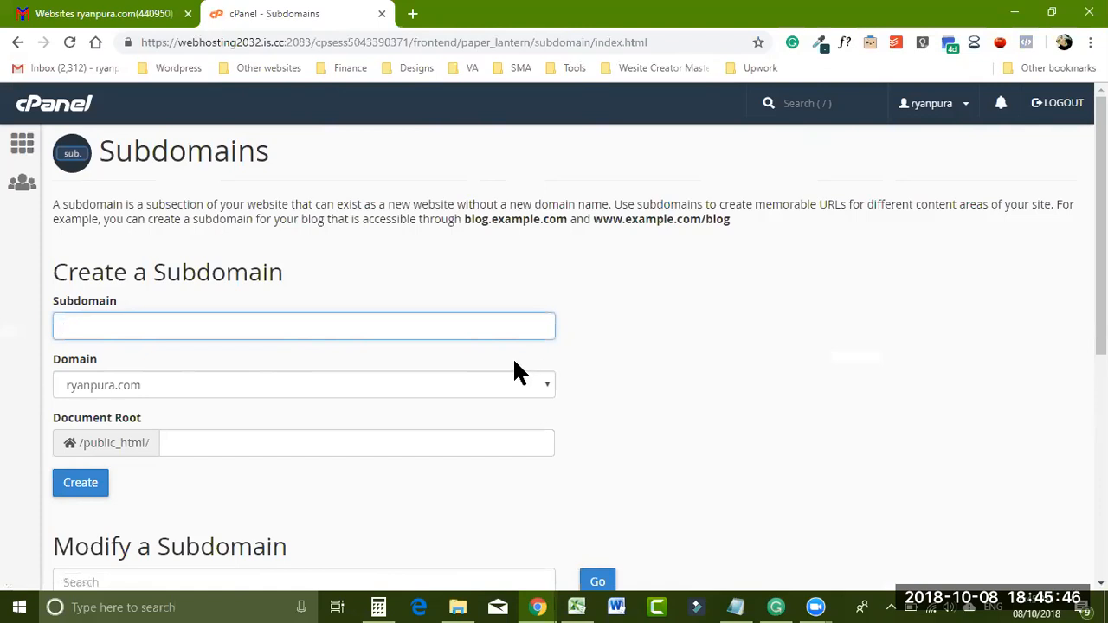
- Create a subdomain named shopee on the account's primary domain, fixing the misspelling first
type("sh")
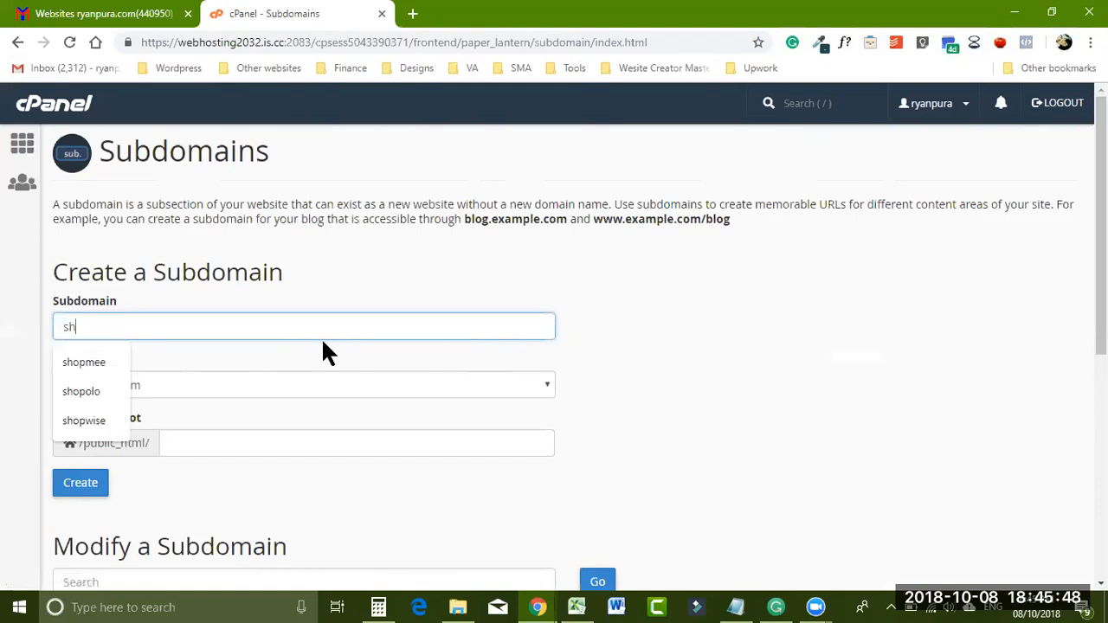
type("opp")
type("ee")
key("BackSpace")
key("BackSpace")
type("ee")
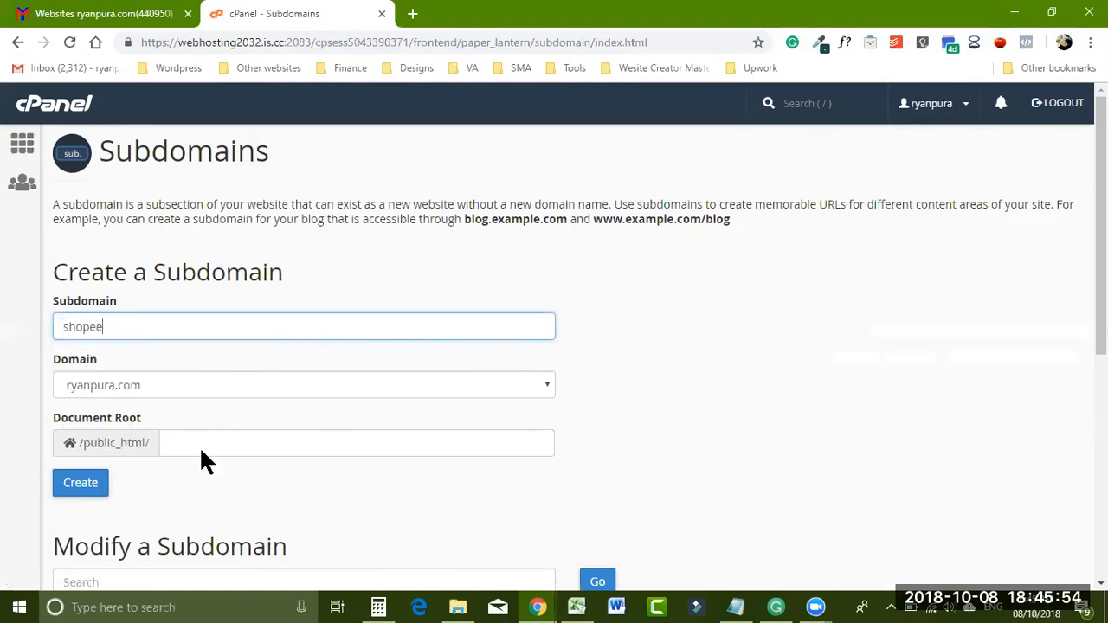
left_click(83, 487)
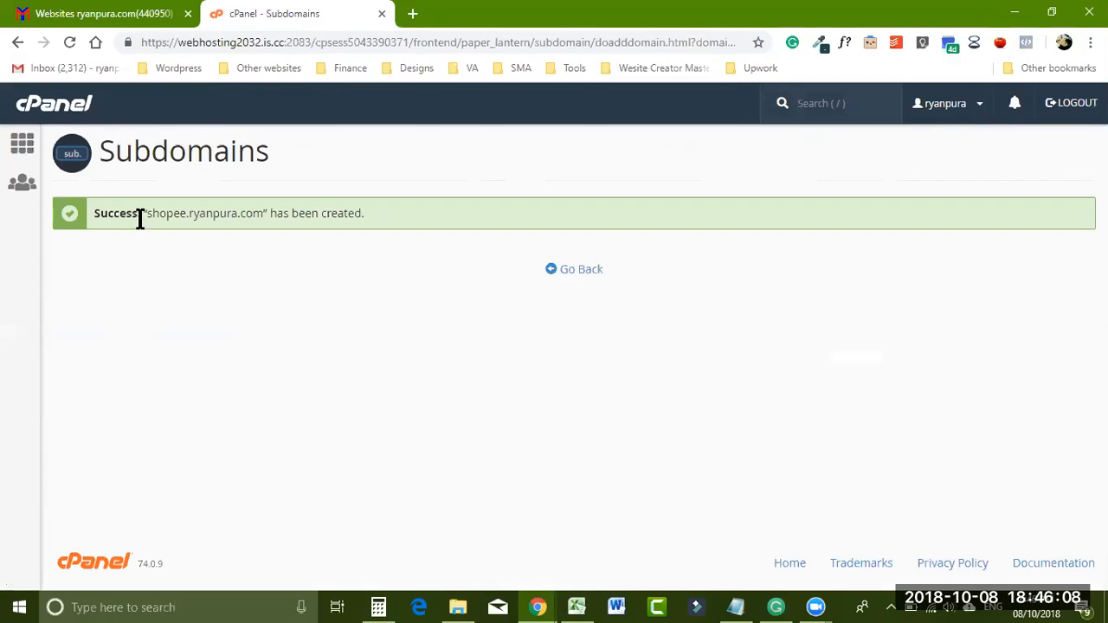
- Highlight the new subdomain name in the success message, then go back to the form
left_click_drag(161, 217, 232, 213)
left_click(193, 213)
left_click(558, 275)
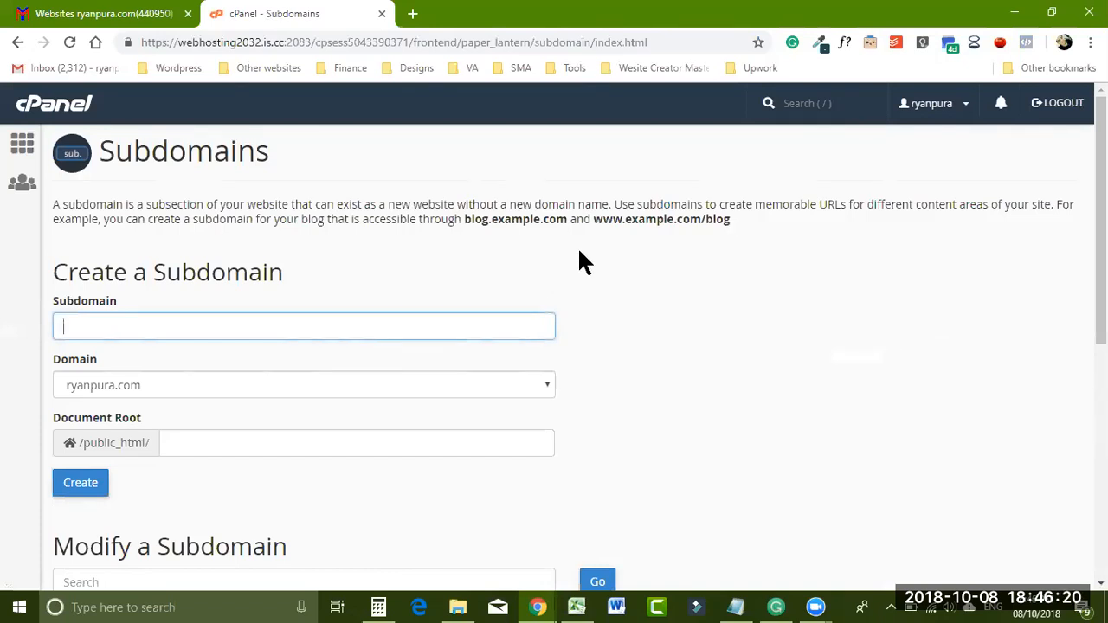
- Load shopee.ryanpura.com in a new tab to confirm its bare cgi-bin index, then return to cPanel
left_click(412, 16)
type("shopee")
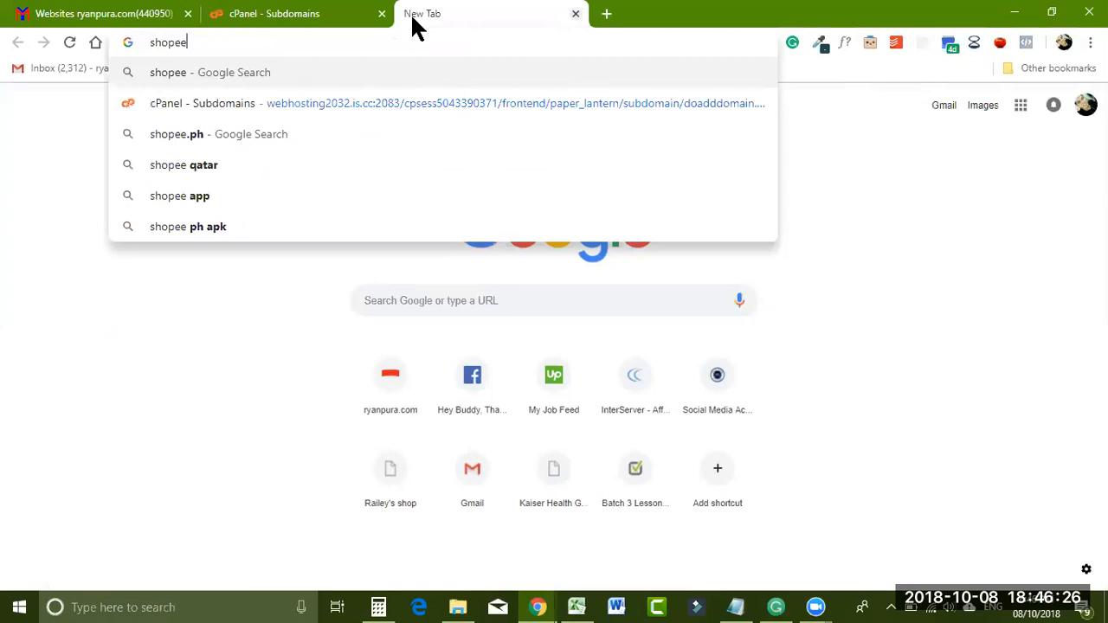
type(".ry")
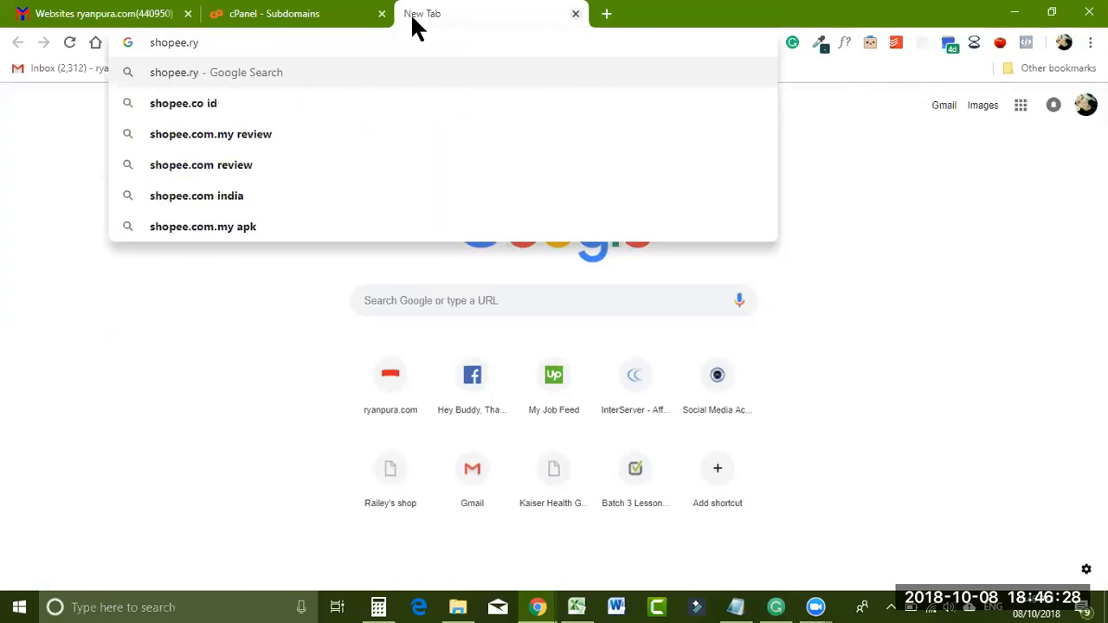
type("anpura.com")
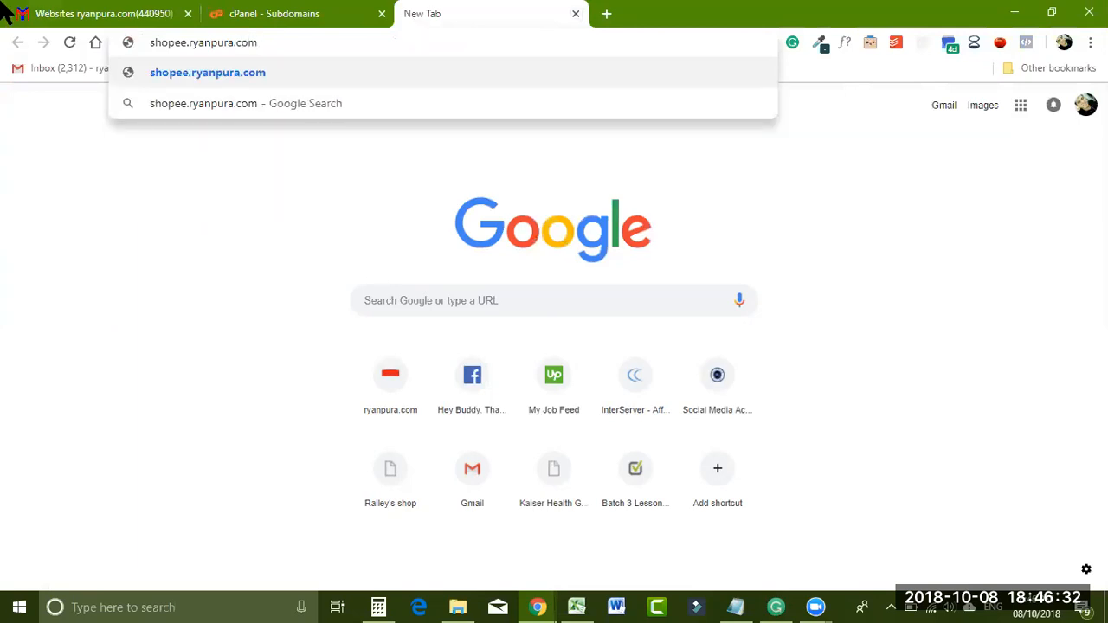
key("Return")
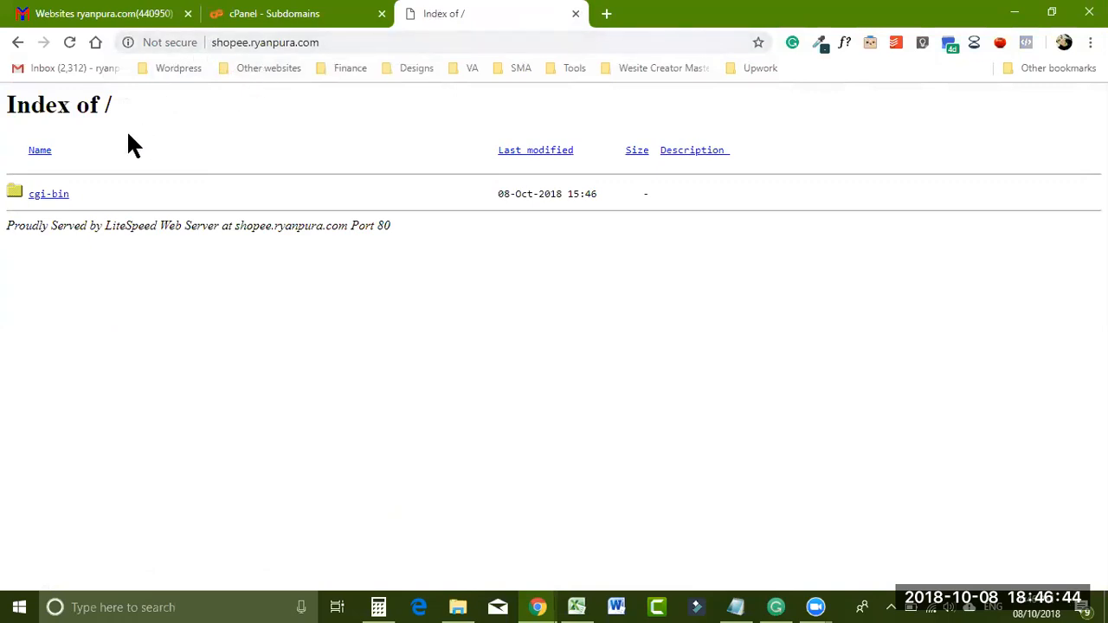
left_click(290, 19)
mouse_move(1101, 236)
left_mouse_down()
mouse_move(1101, 294)
mouse_move(1101, 239)
left_mouse_up()
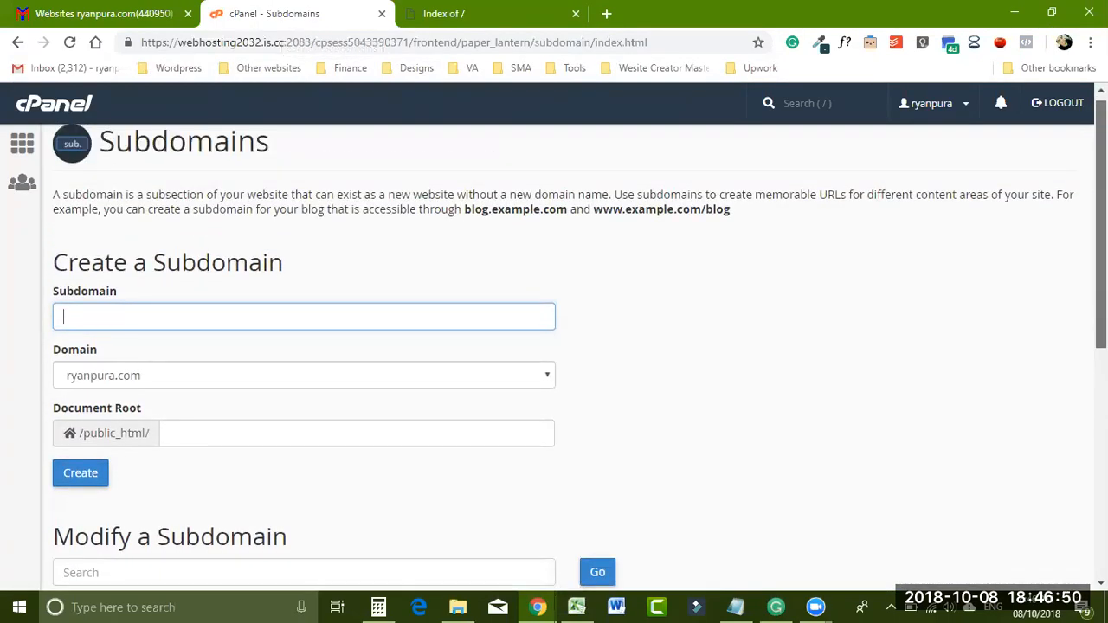
- Relaunch cPanel from the hosting account's website page and start File Manager
left_click(128, 13)
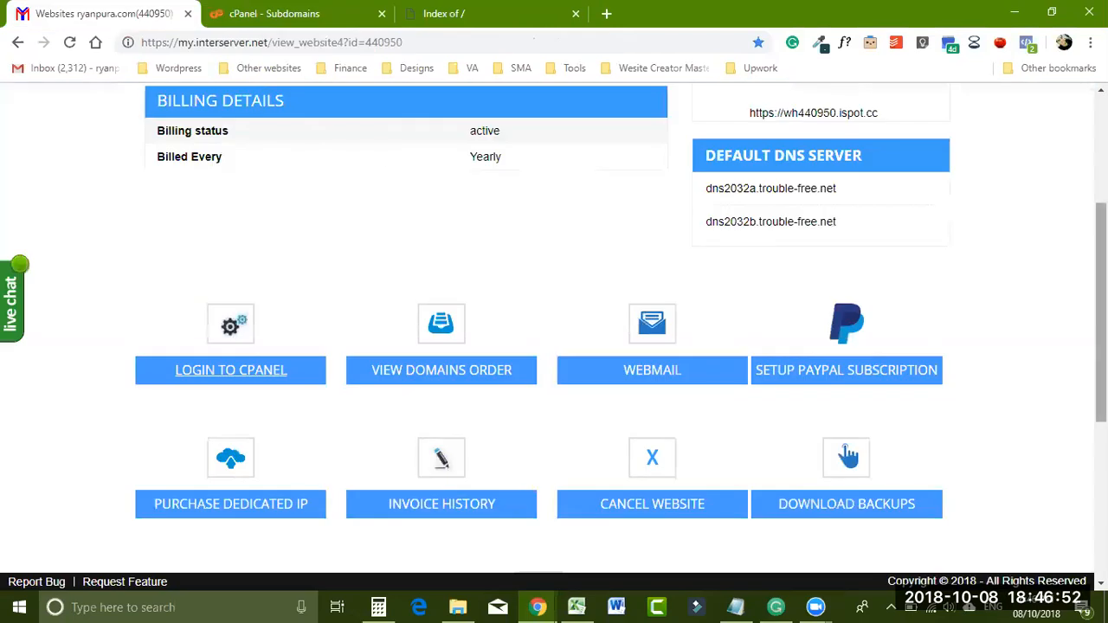
scroll(631, 280, "down", 1)
left_click(230, 317)
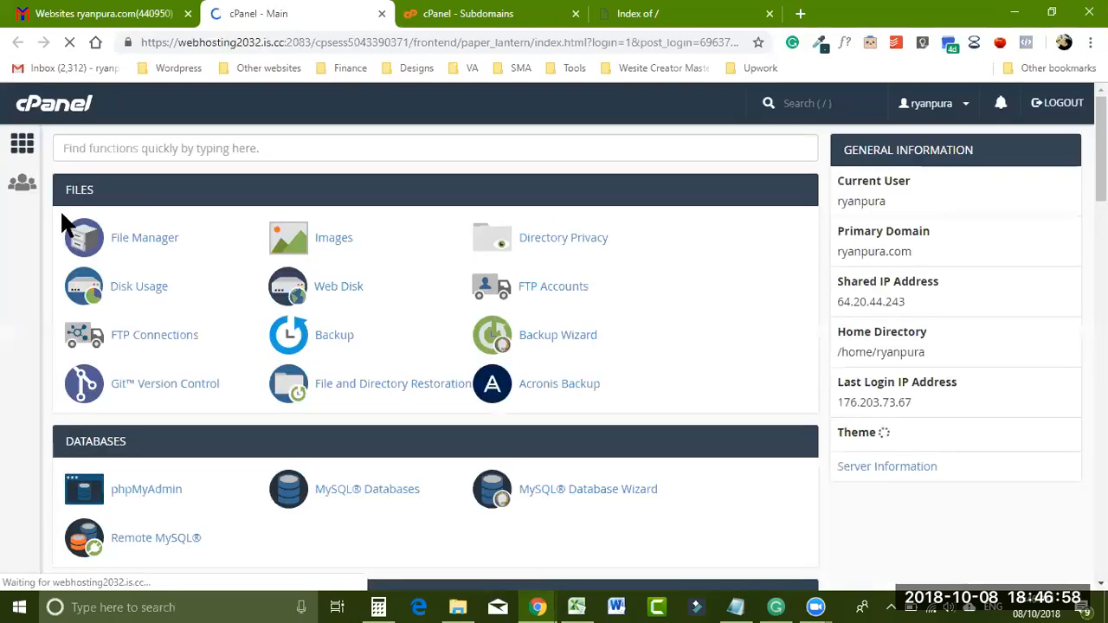
left_click(123, 243)
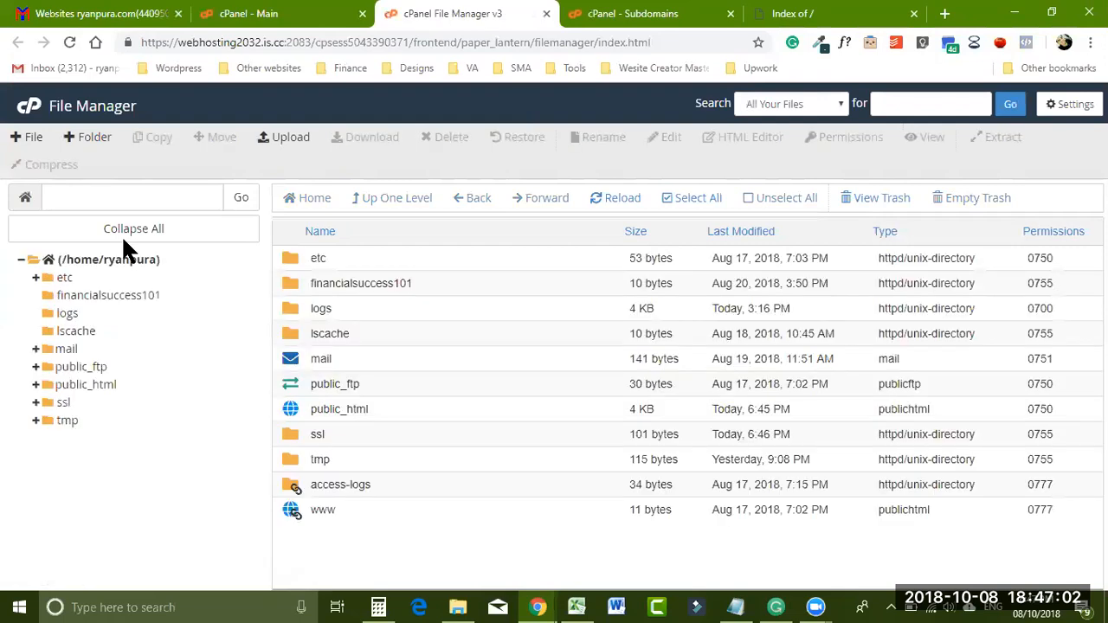
- Expand public_html and show the shopee folder, which holds only cgi-bin
left_click(73, 387)
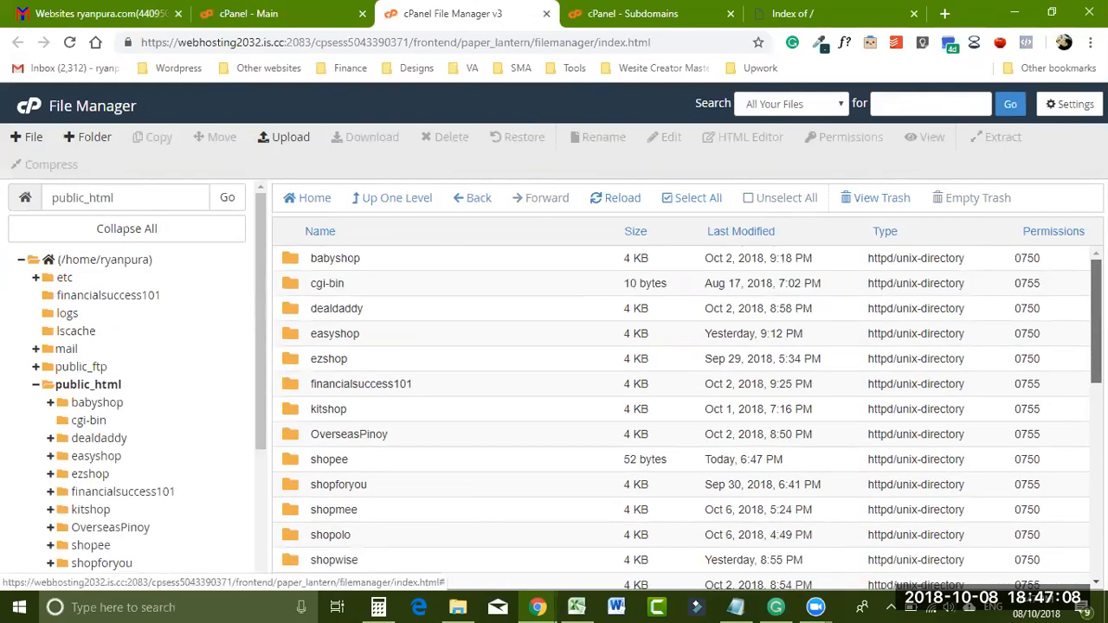
scroll(684, 407, "down", 1)
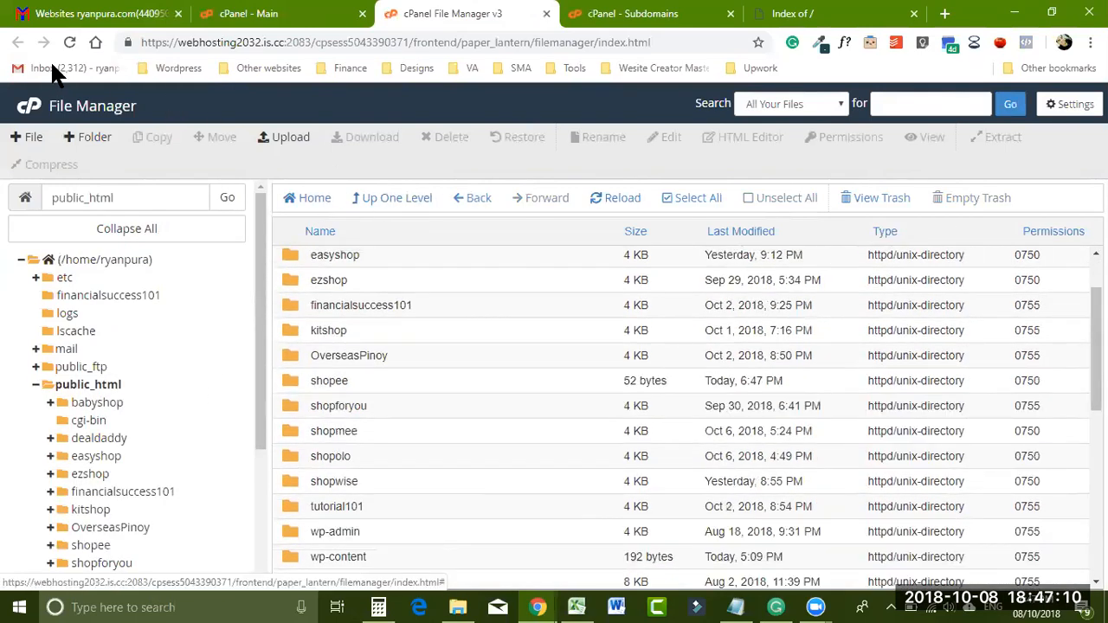
left_click(70, 42)
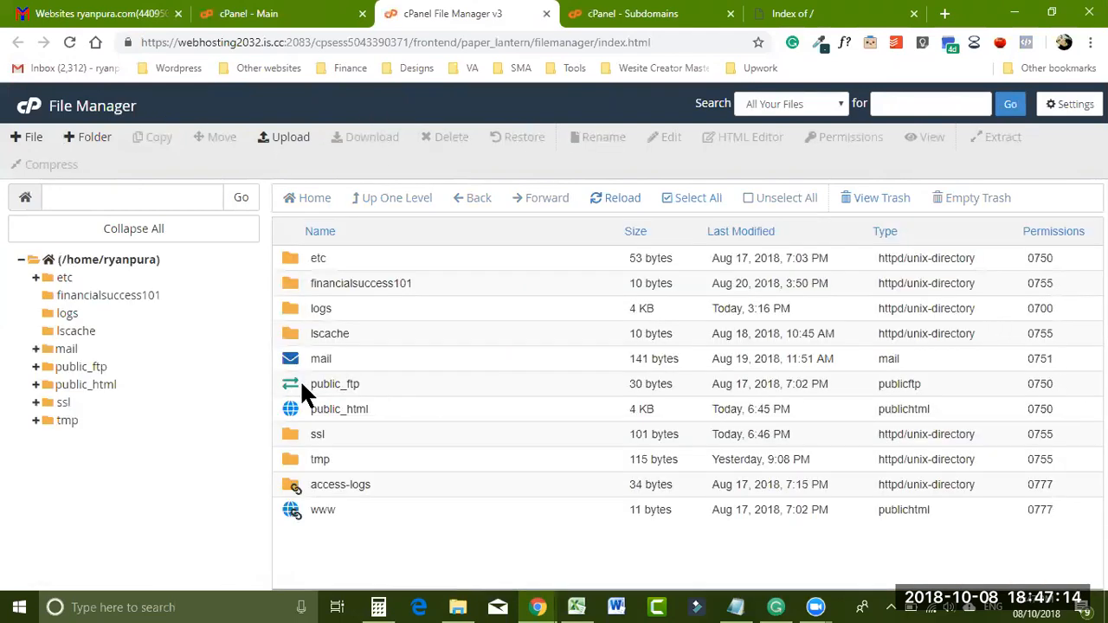
left_click(76, 386)
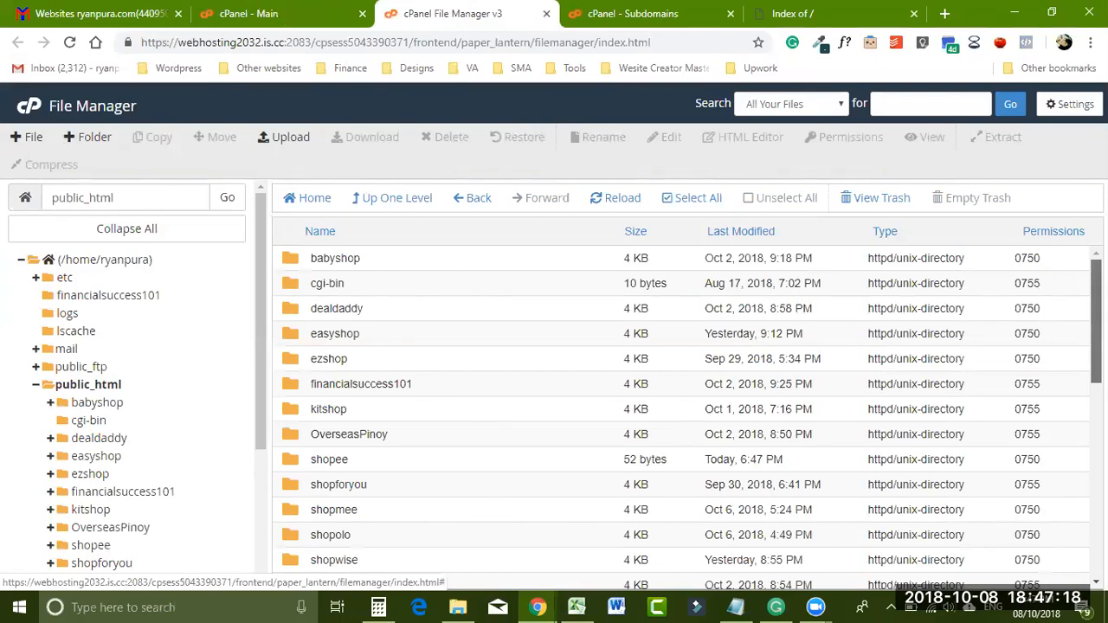
scroll(688, 418, "down", 1)
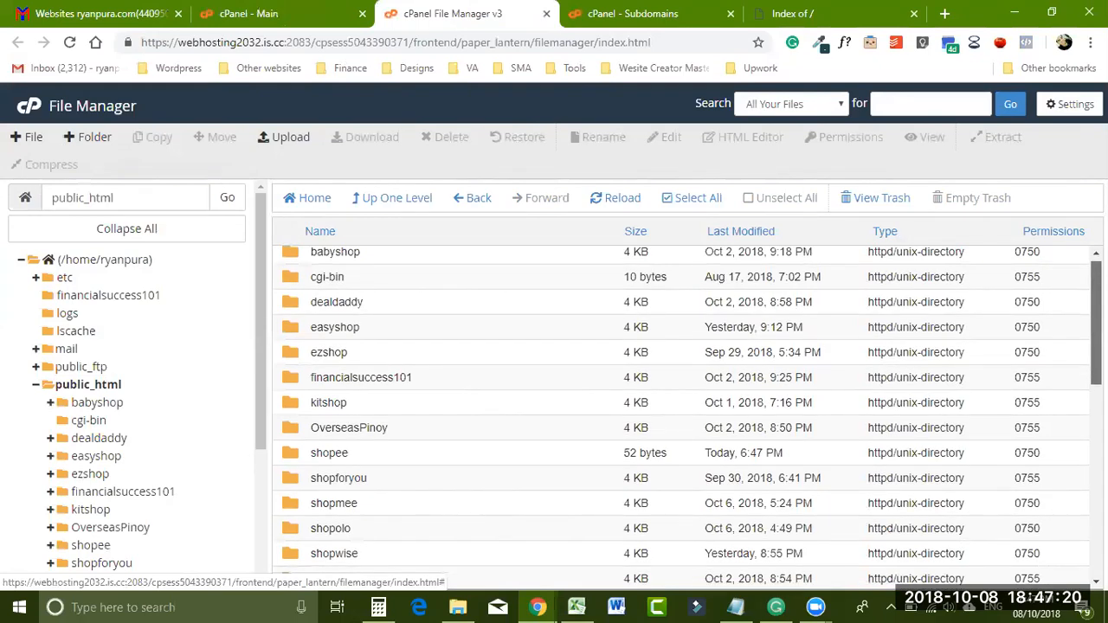
scroll(301, 468, "down", 2)
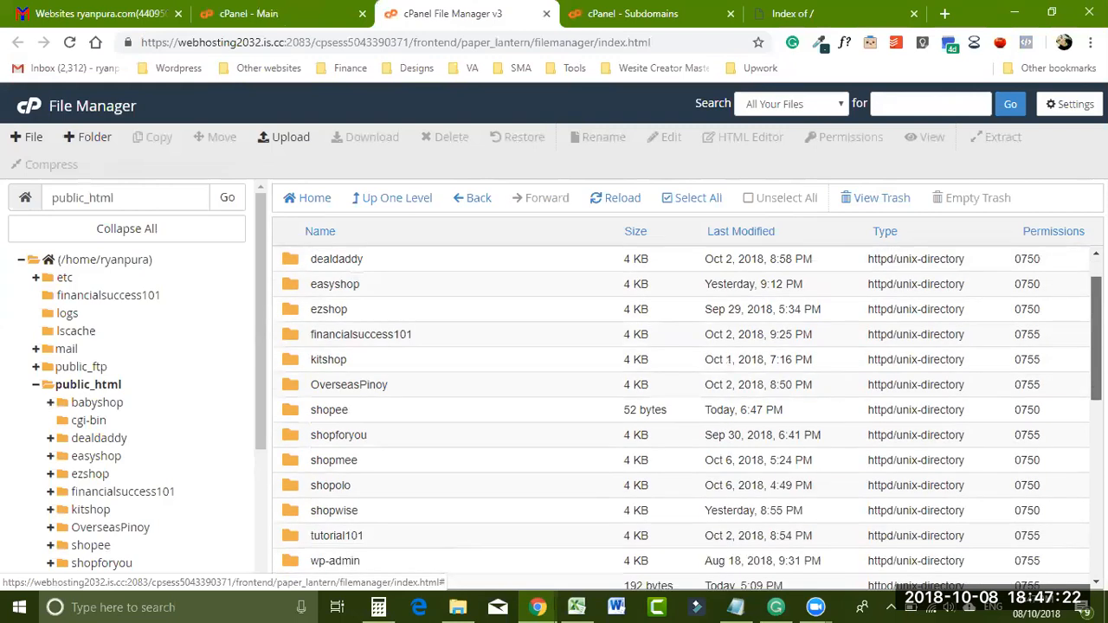
left_click_drag(262, 353, 253, 408)
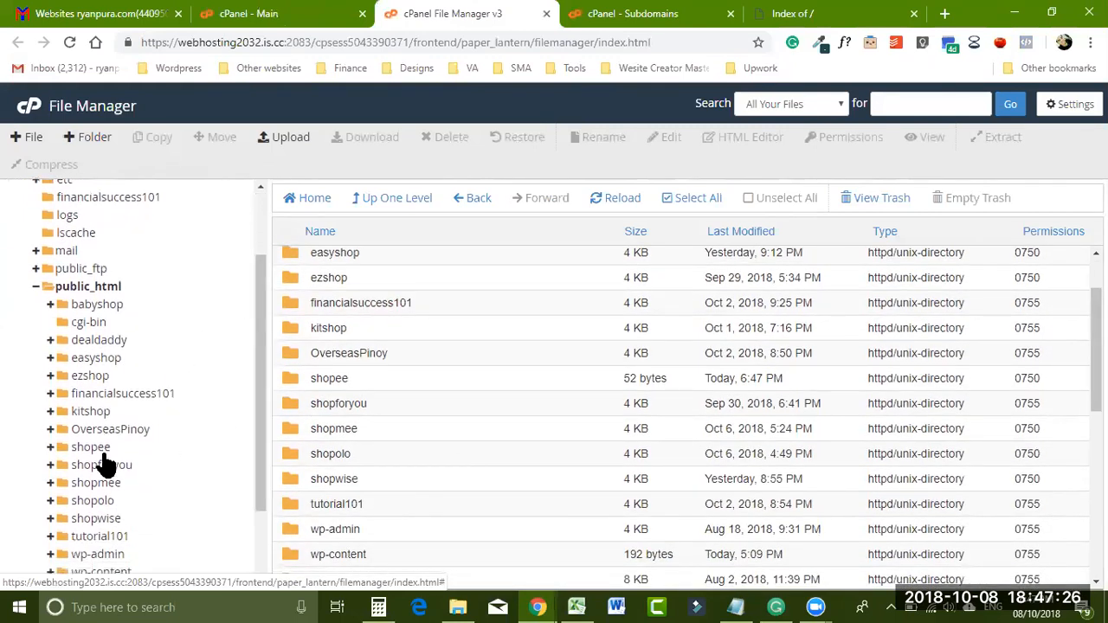
left_click(91, 449)
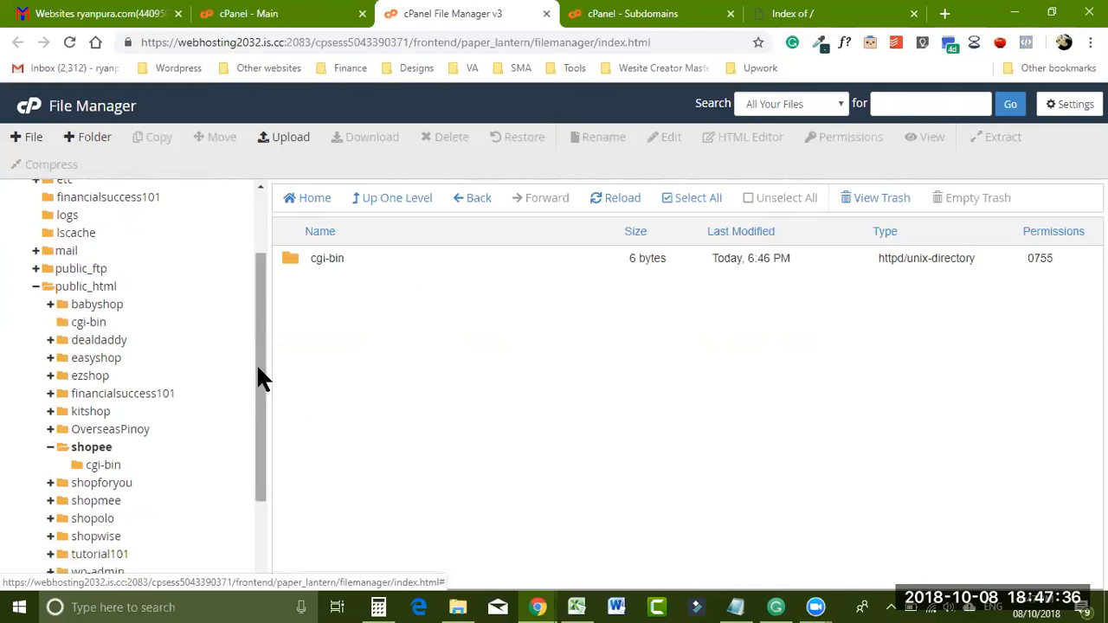
scroll(259, 351, "up", 1)
scroll(260, 334, "down", 1)
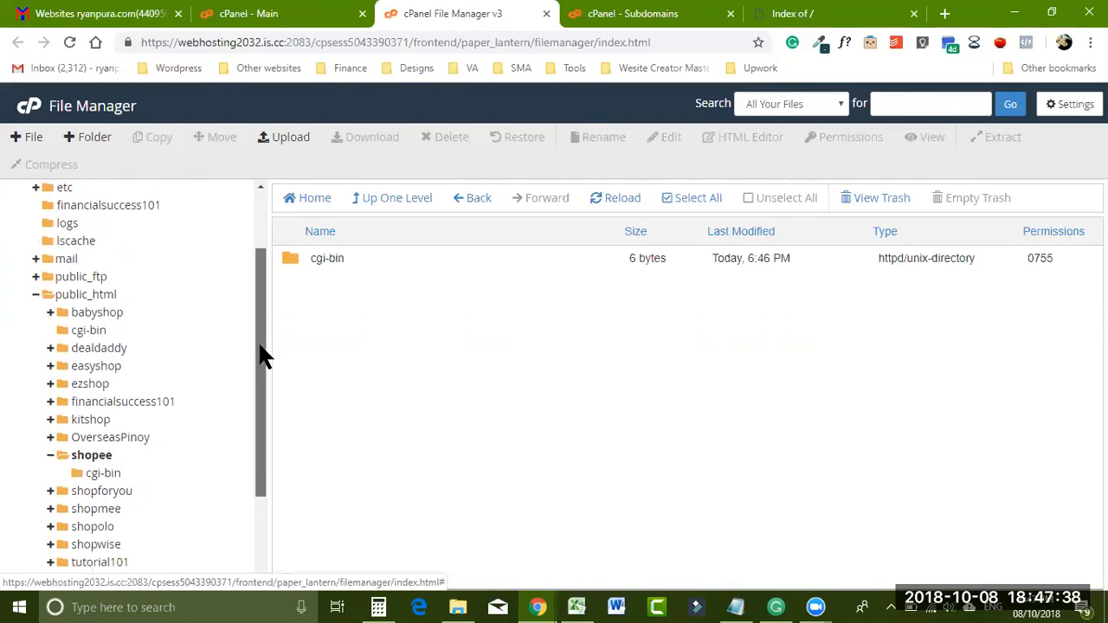
scroll(260, 339, "up", 1)
scroll(262, 342, "down", 1)
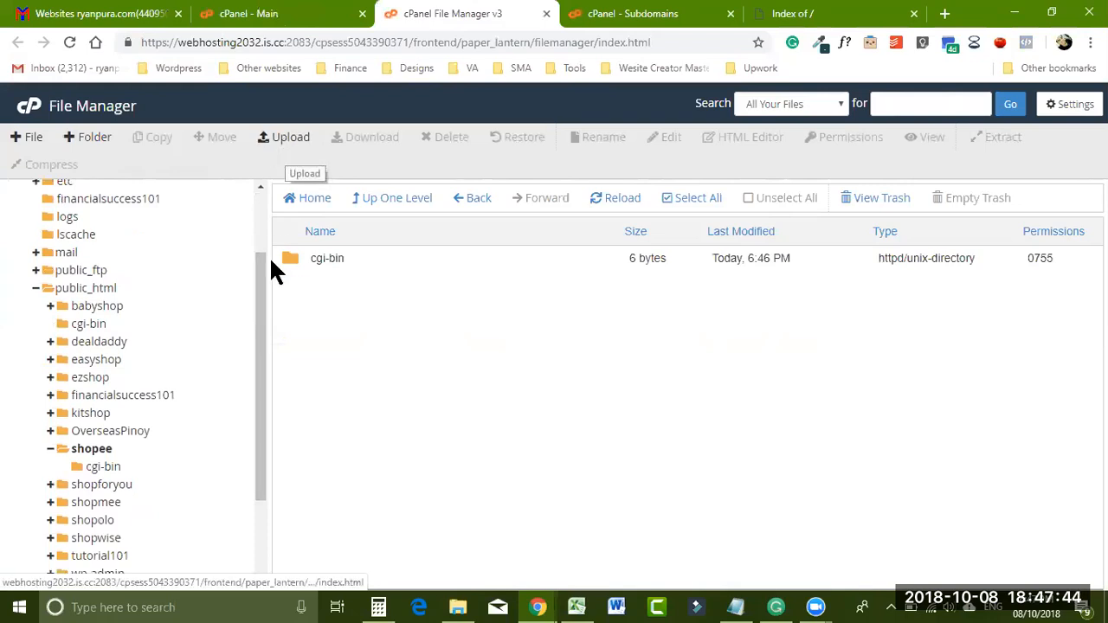
- Upload wordpress-4.9.8.zip from Downloads into the shopee folder
left_click(286, 149)
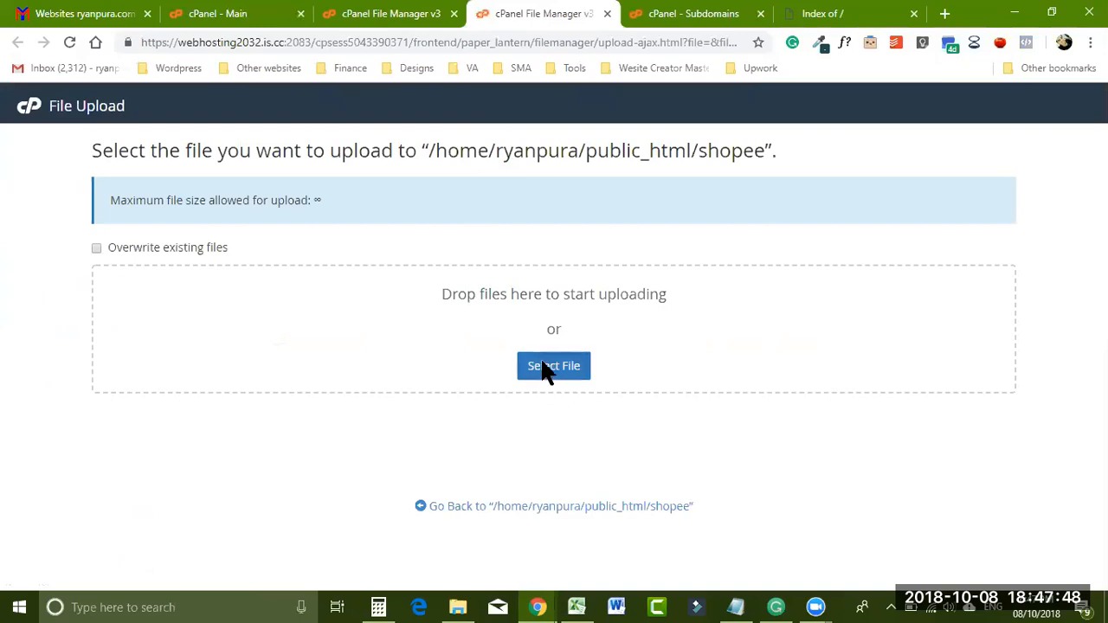
left_click(538, 373)
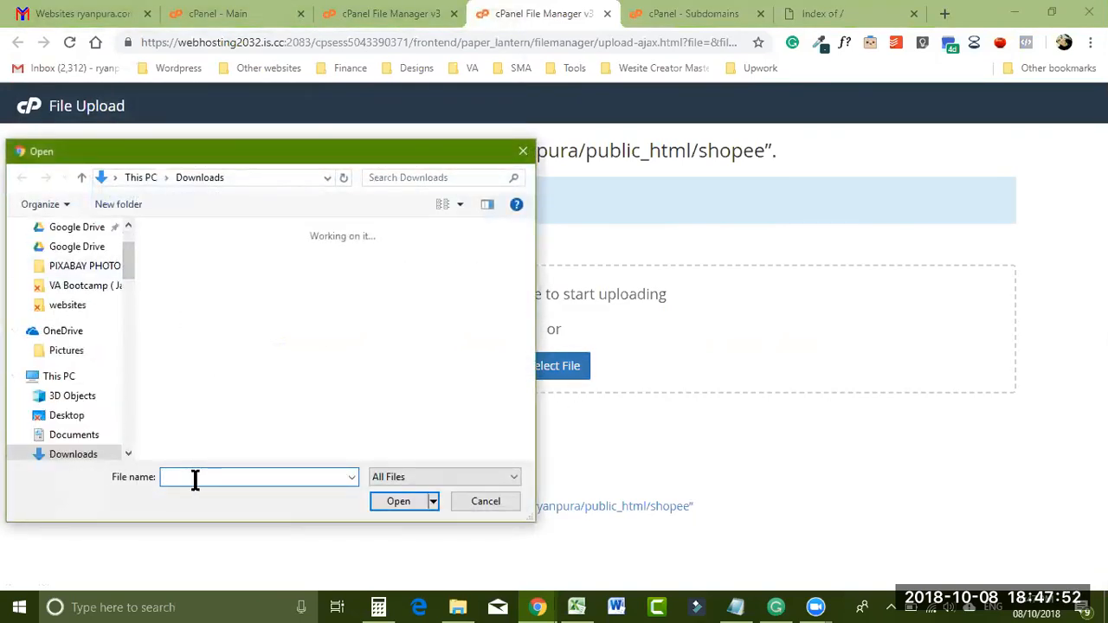
type("wo")
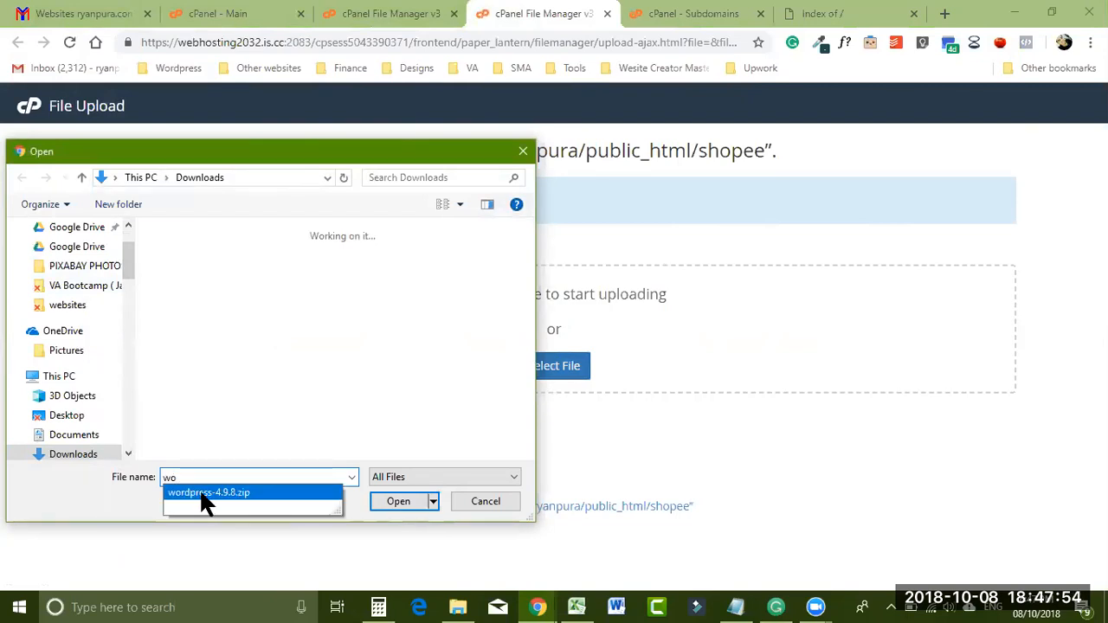
left_click(202, 493)
left_click(390, 506)
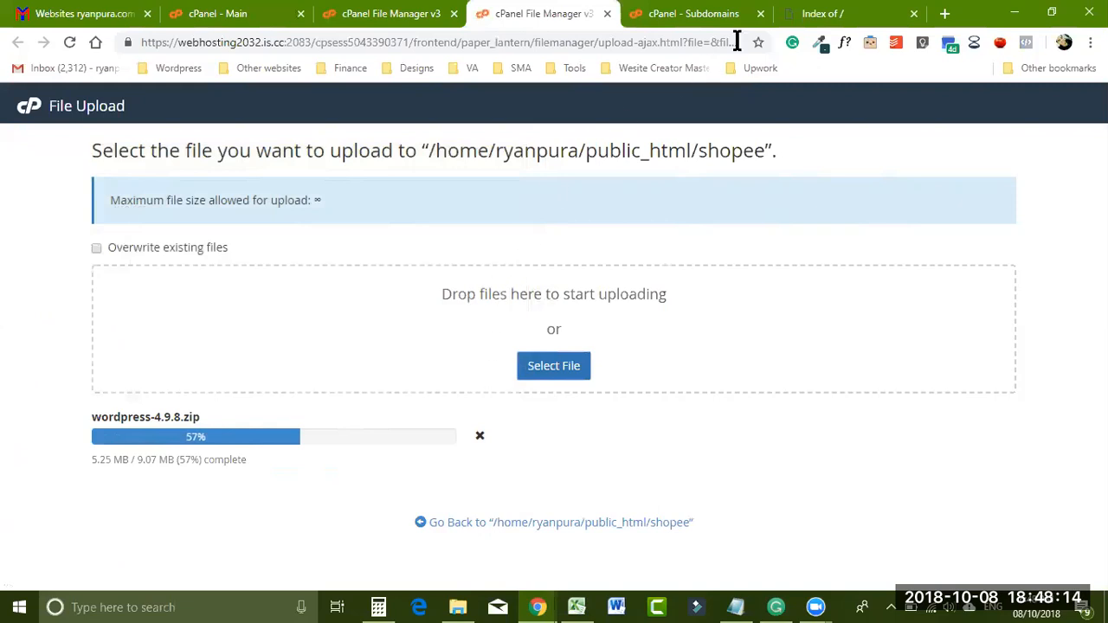
- Load wordpress.org in a new browser tab
left_click(945, 19)
type("wow")
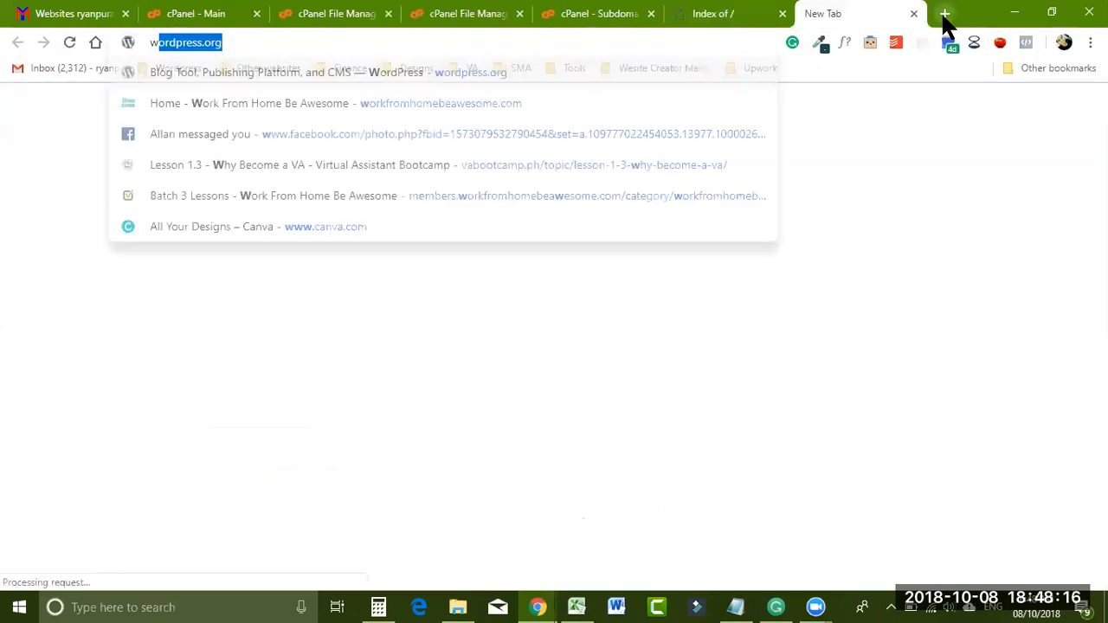
key("BackSpace")
key("BackSpace")
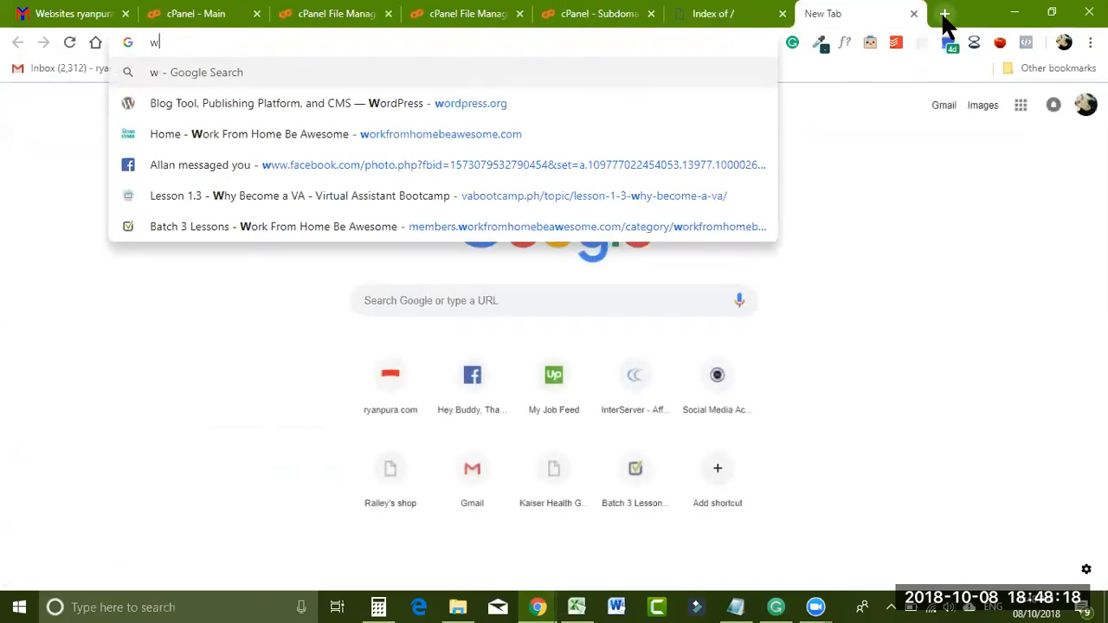
type("ord")
key("Return")
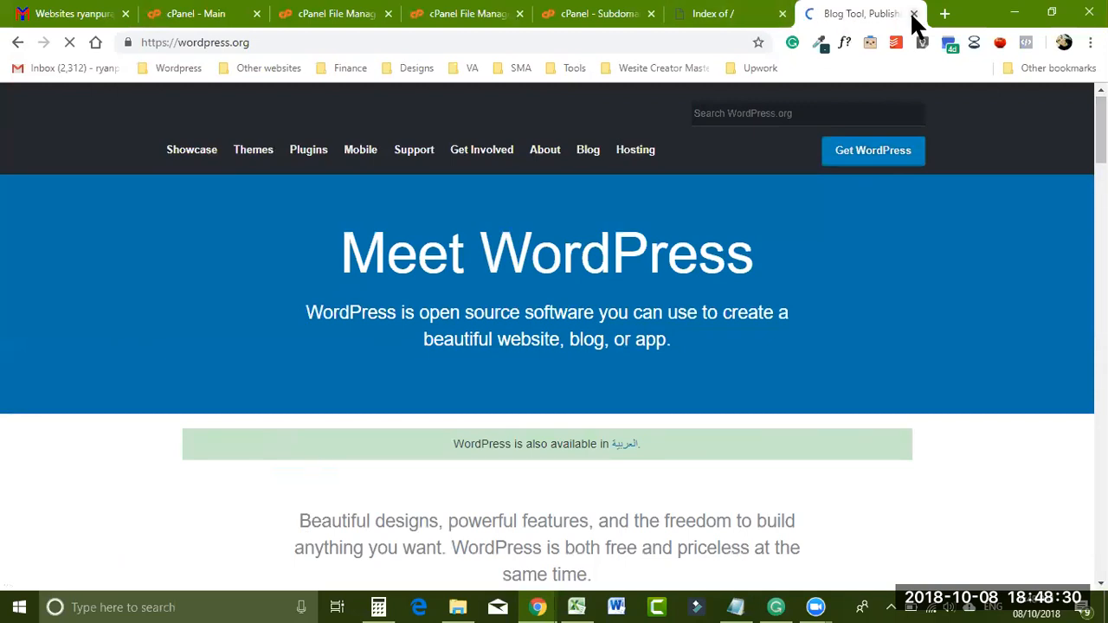
- Check the finished wordpress-4.9.8.zip upload and close its page, returning to Subdomains
left_click(604, 17)
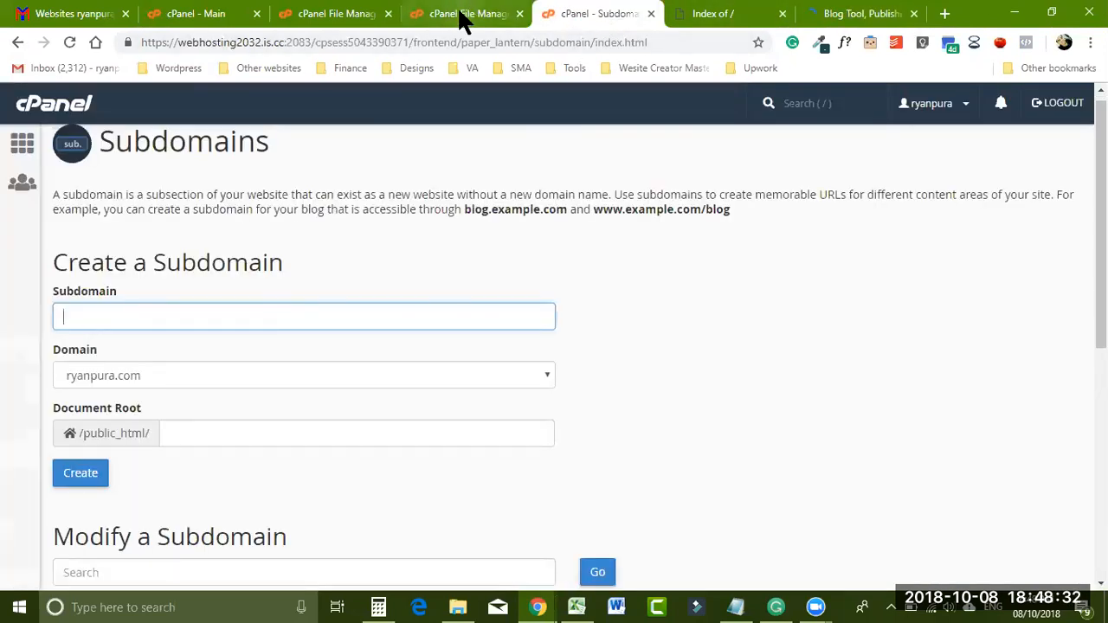
left_click(460, 16)
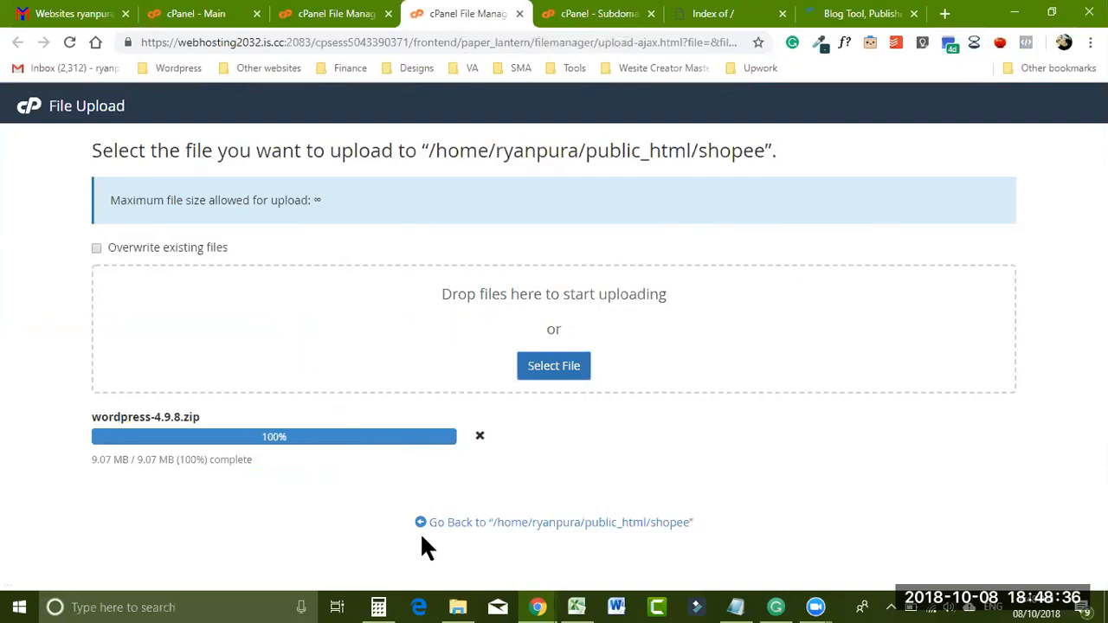
key("ctrl+w")
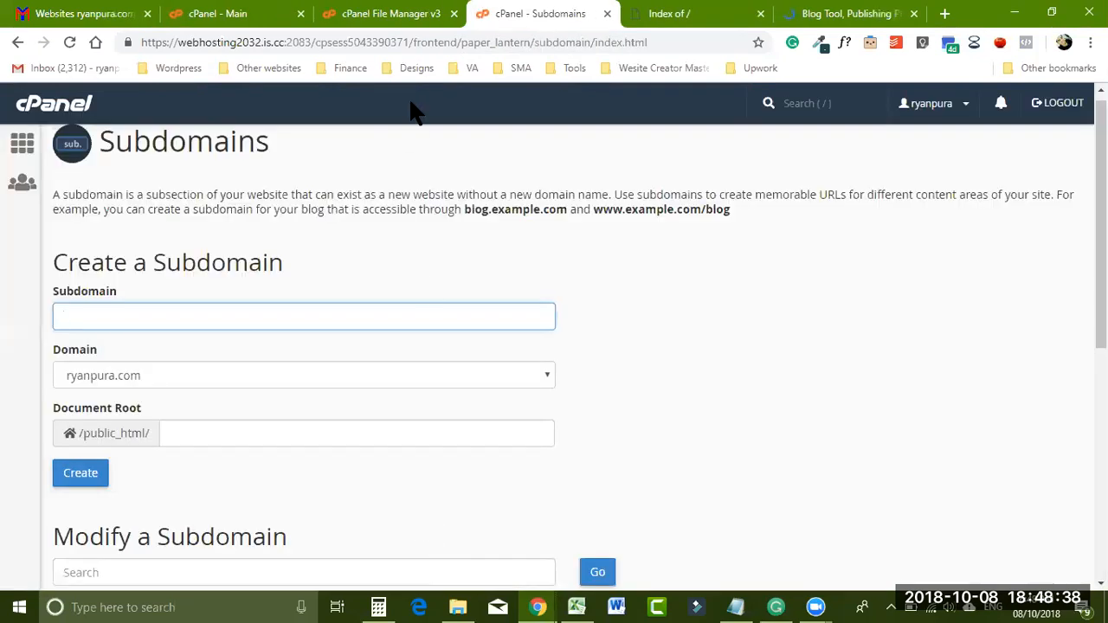
- Refresh File Manager until the upload shows, then reopen the shopee folder
left_click(394, 15)
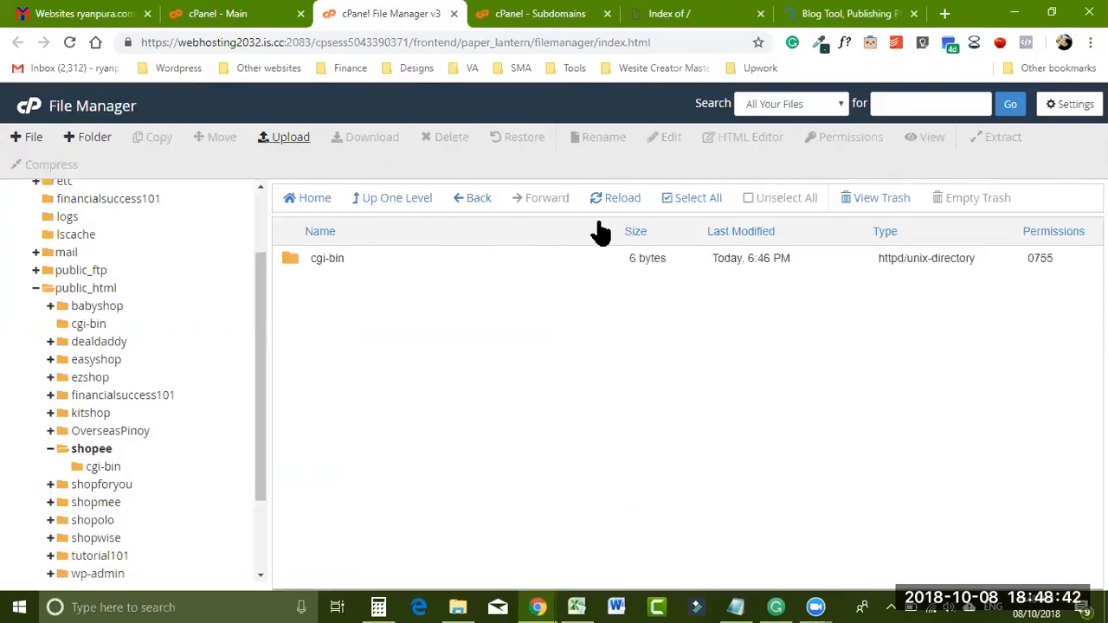
left_click(620, 201)
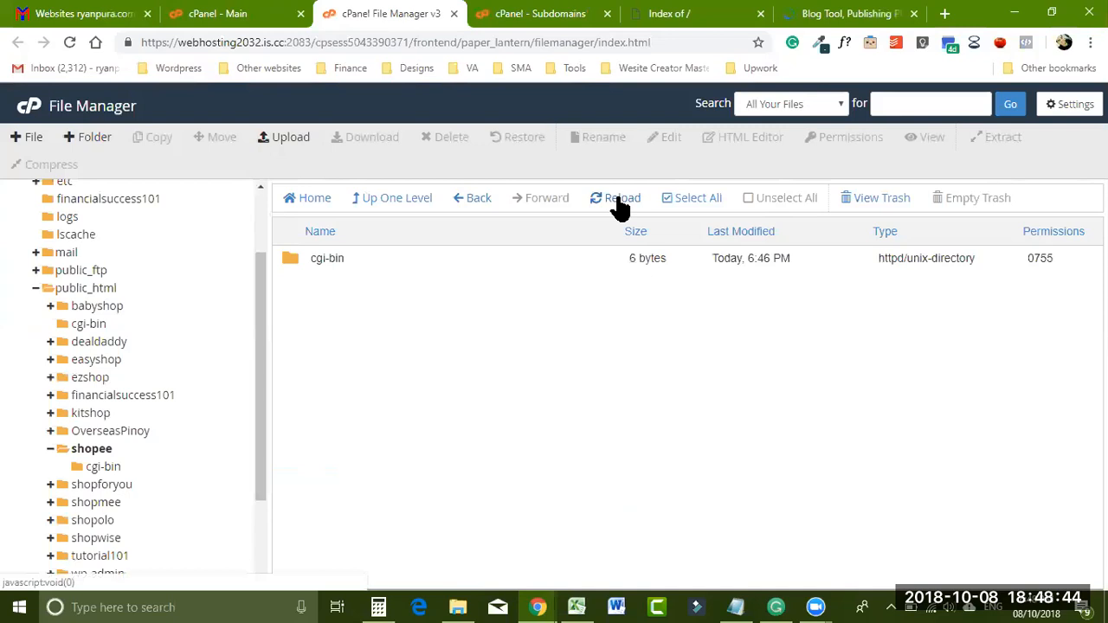
left_click(619, 201)
left_click(618, 206)
left_click(618, 206)
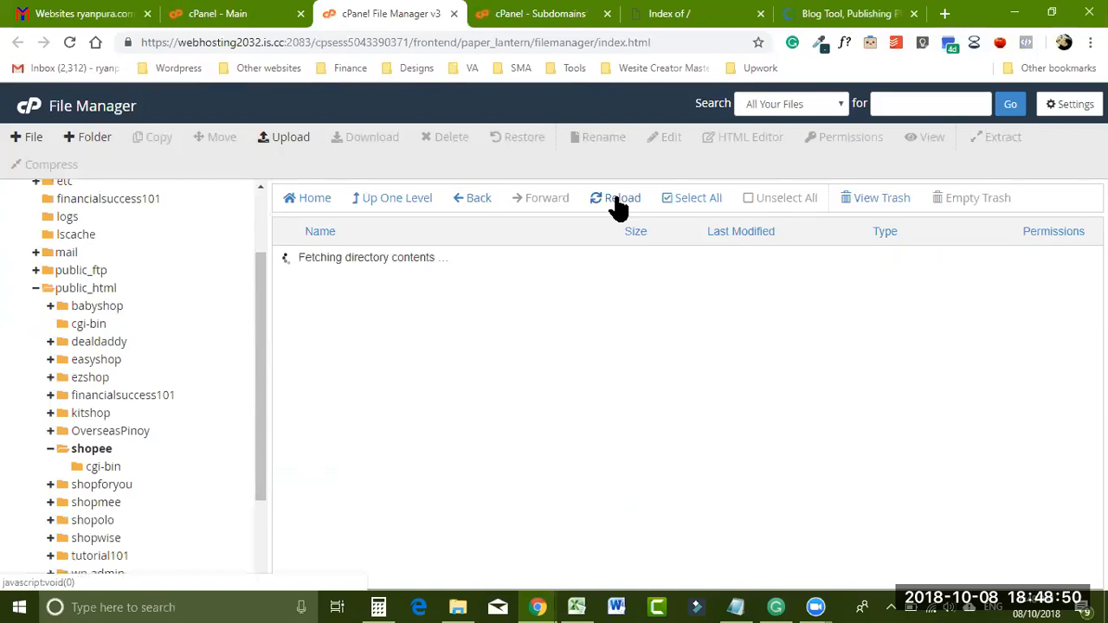
left_click(618, 205)
left_click(618, 206)
left_click(618, 206)
left_click(619, 207)
left_click(618, 201)
left_click(619, 201)
left_click(620, 200)
left_click(390, 208)
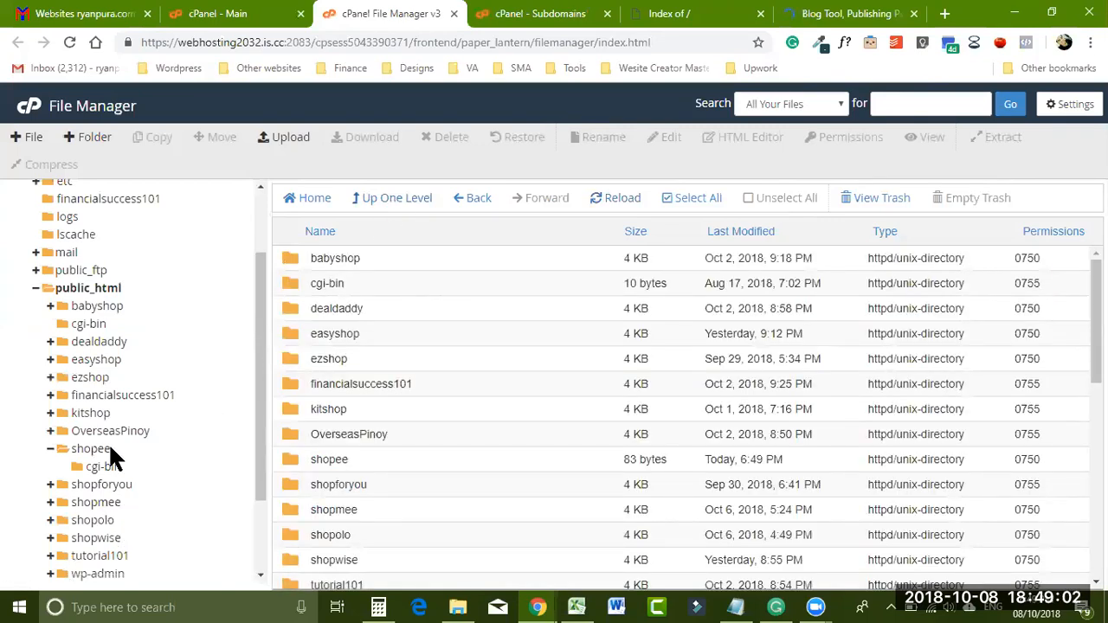
left_click(111, 452)
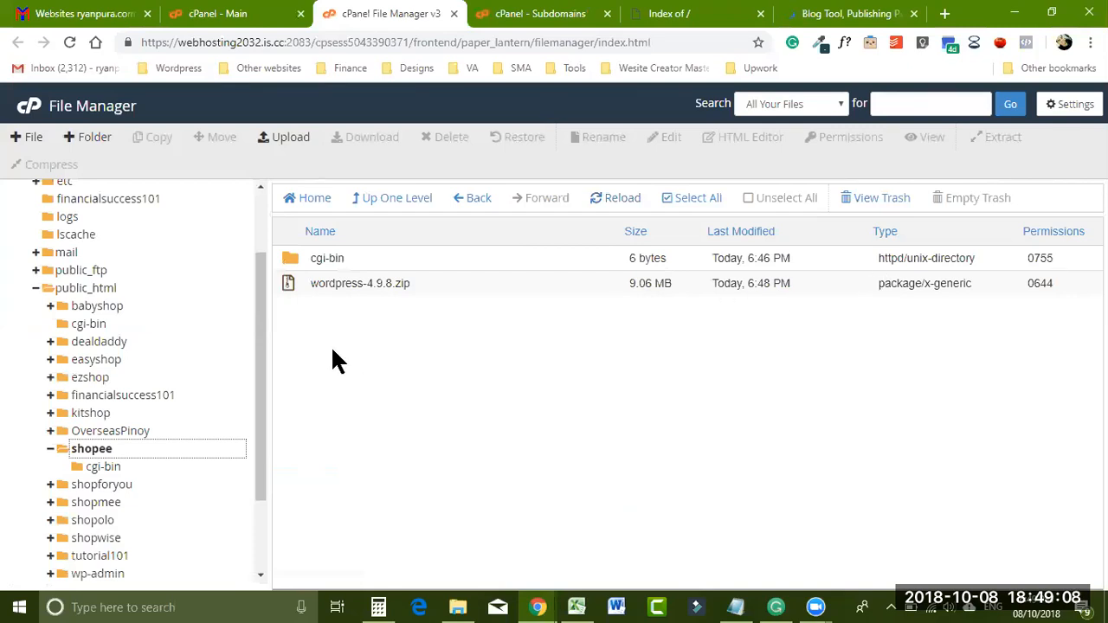
- Extract wordpress-4.9.8.zip into the shopee folder
right_click(288, 284)
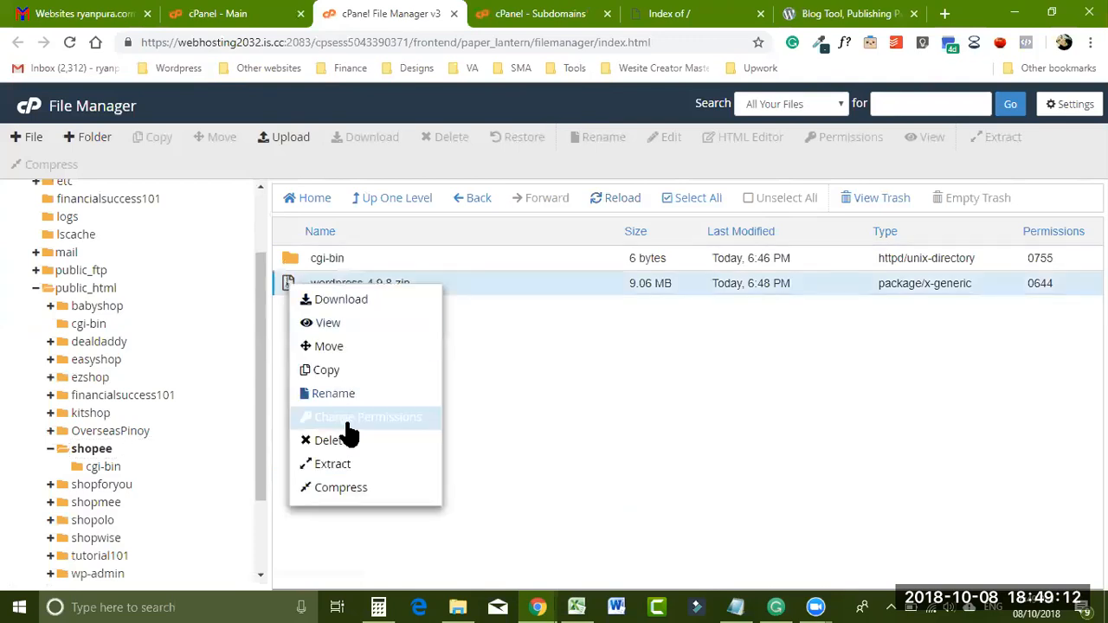
left_click(337, 469)
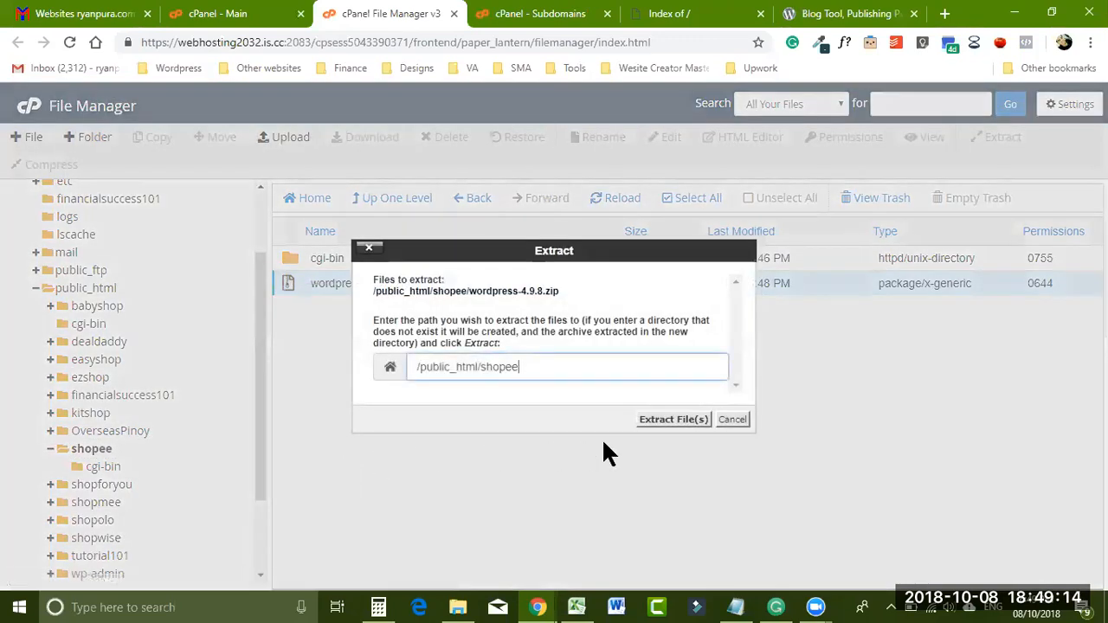
left_click(656, 421)
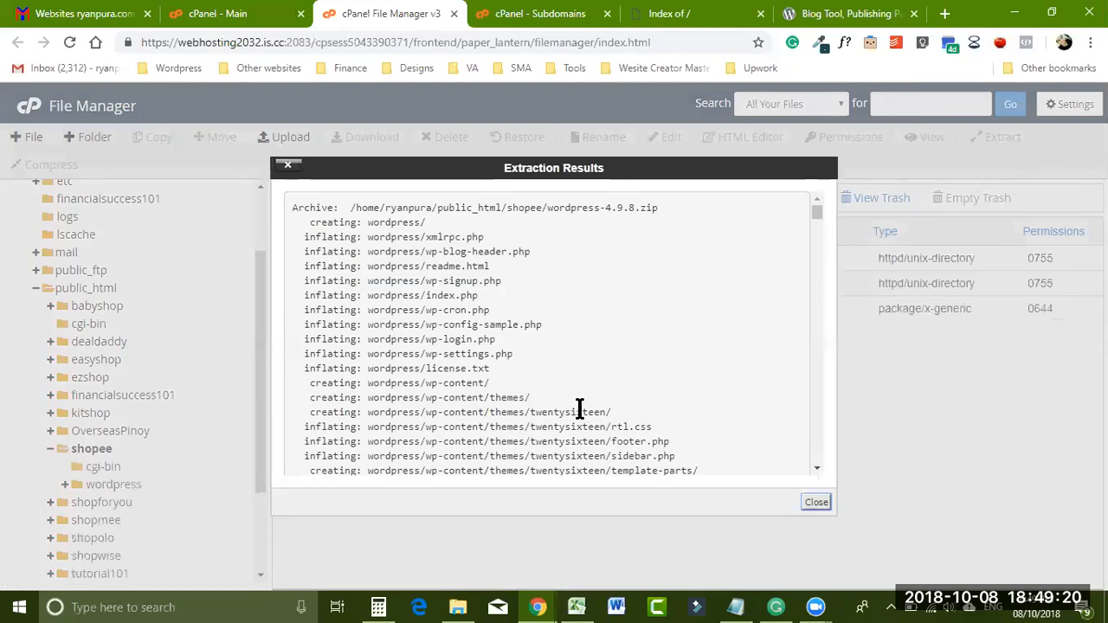
left_click(816, 503)
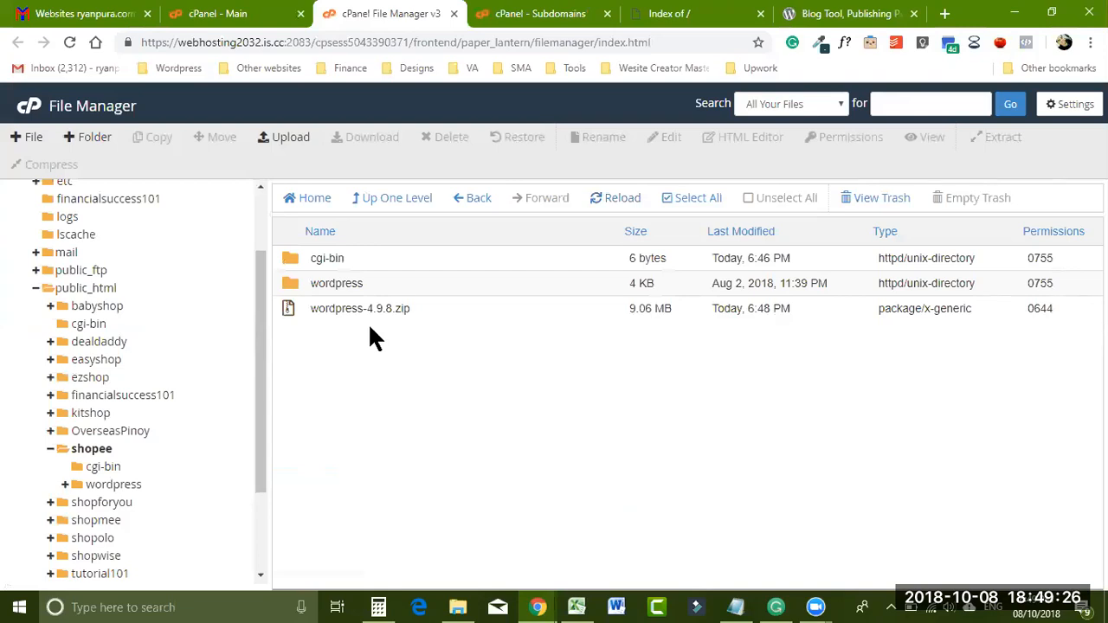
- Open the extracted wordpress folder to view wp-admin, wp-content, wp-includes and the PHP files
double_click(291, 283)
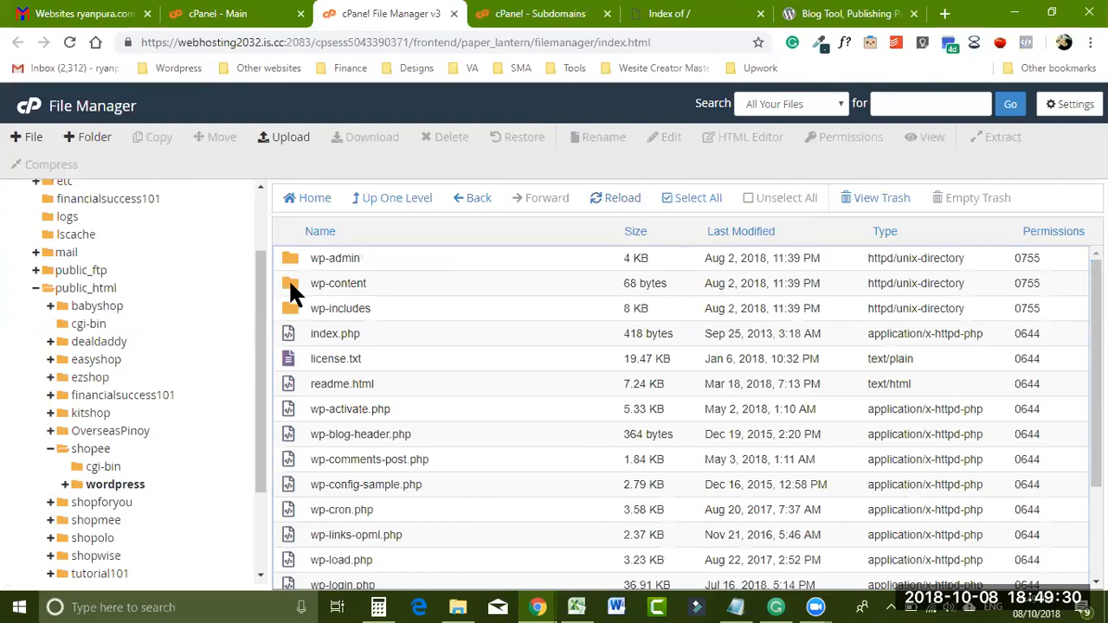
scroll(680, 416, "down", 1)
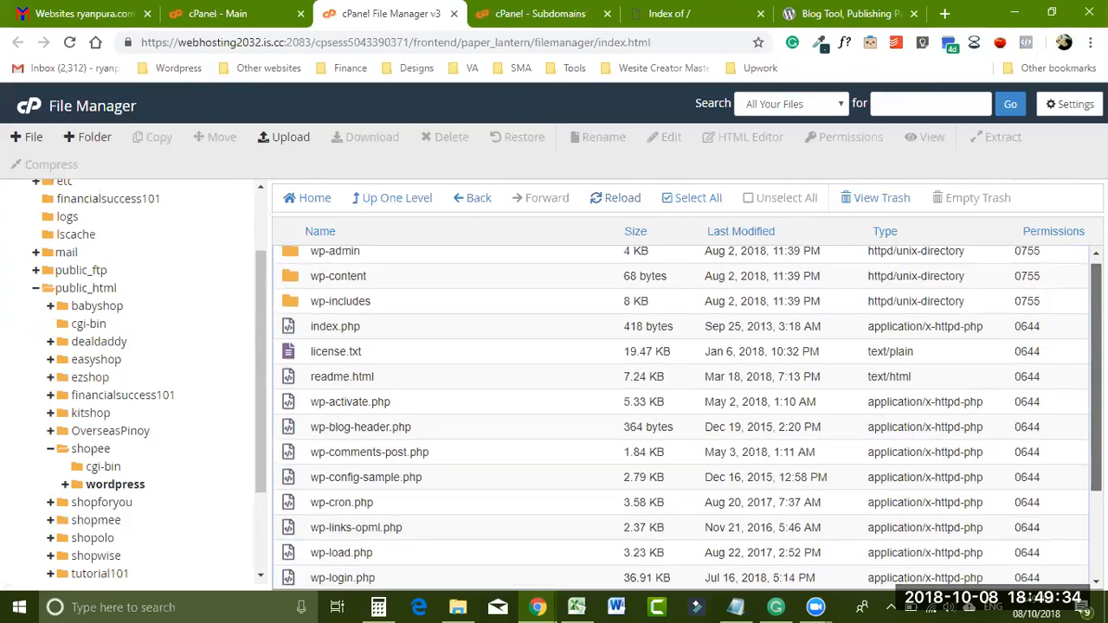
scroll(1083, 297, "up", 1)
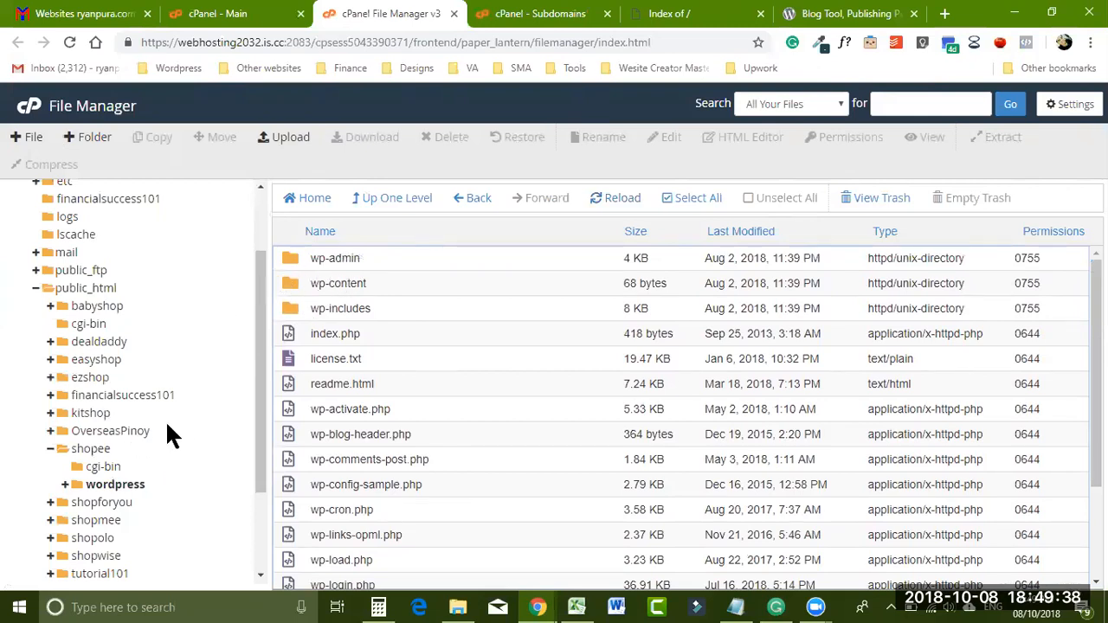
scroll(704, 285, "down", 1)
scroll(704, 286, "up", 1)
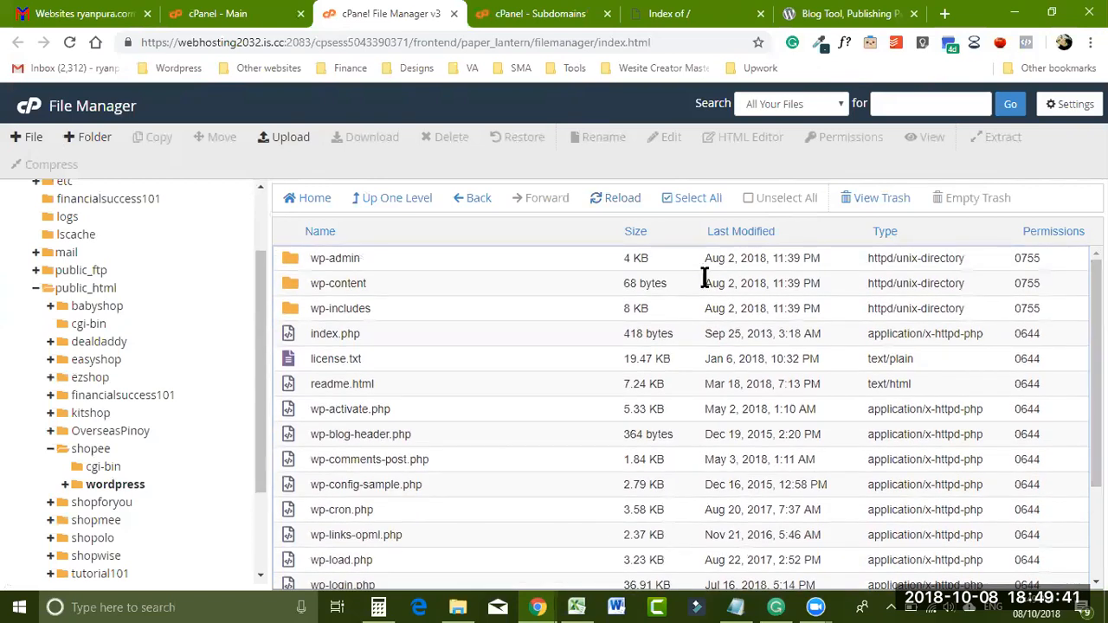
- Select all files in the wordpress folder and move them to /public_html/shopee
left_click(290, 258)
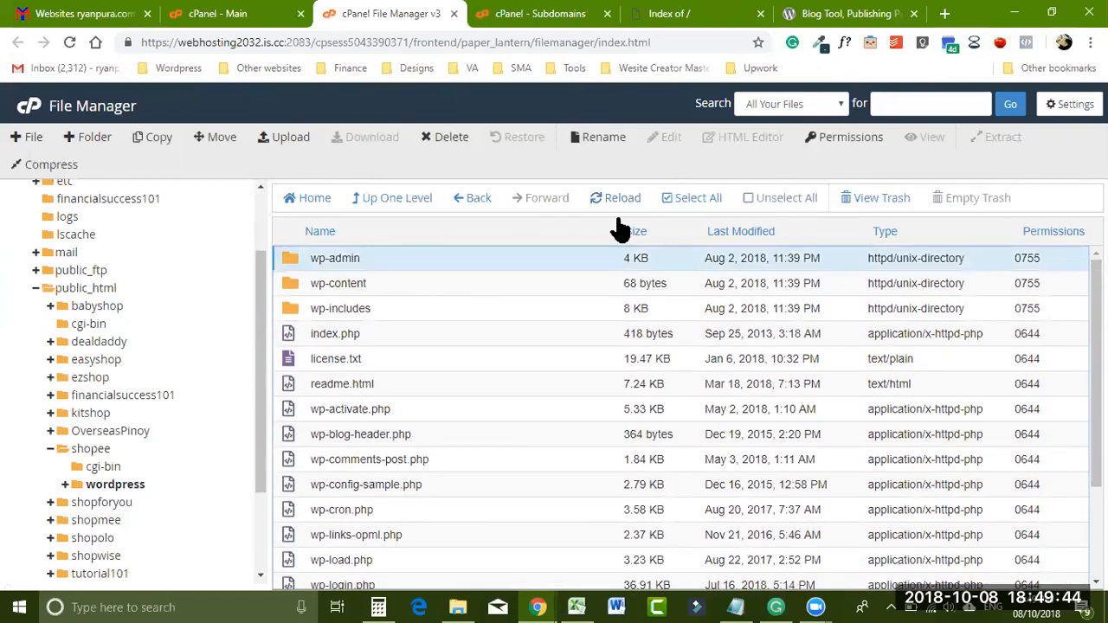
left_click(670, 203)
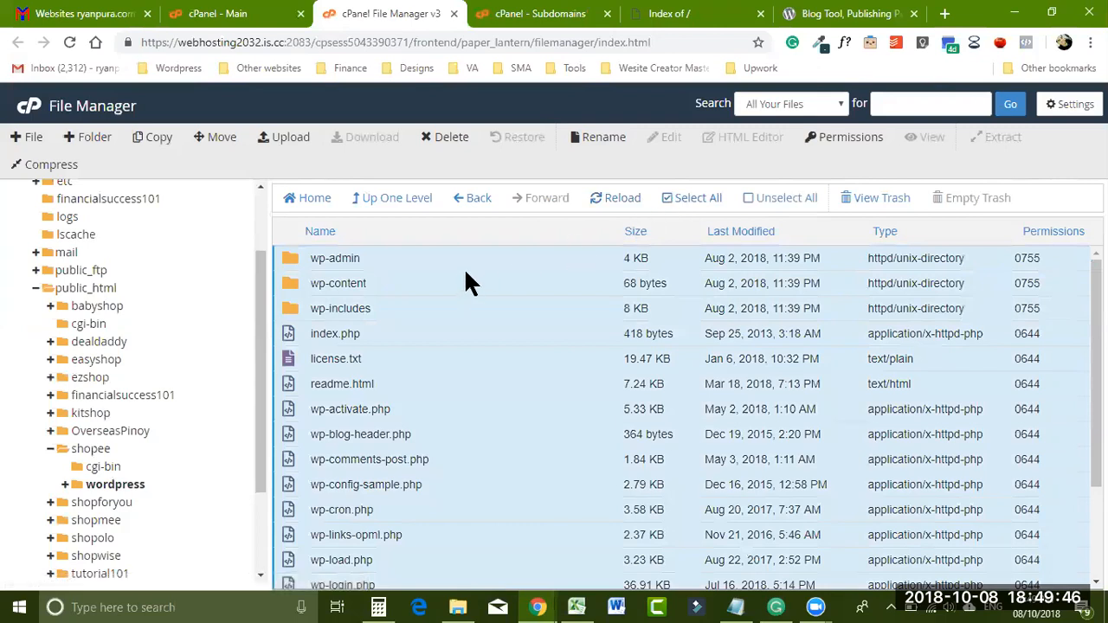
right_click(464, 282)
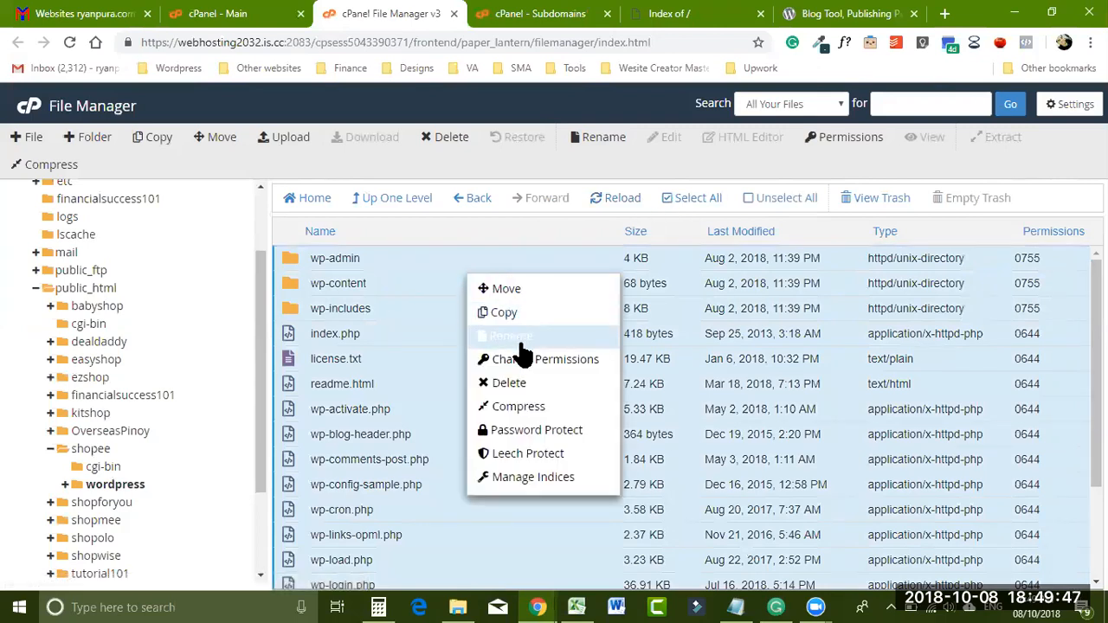
left_click(527, 291)
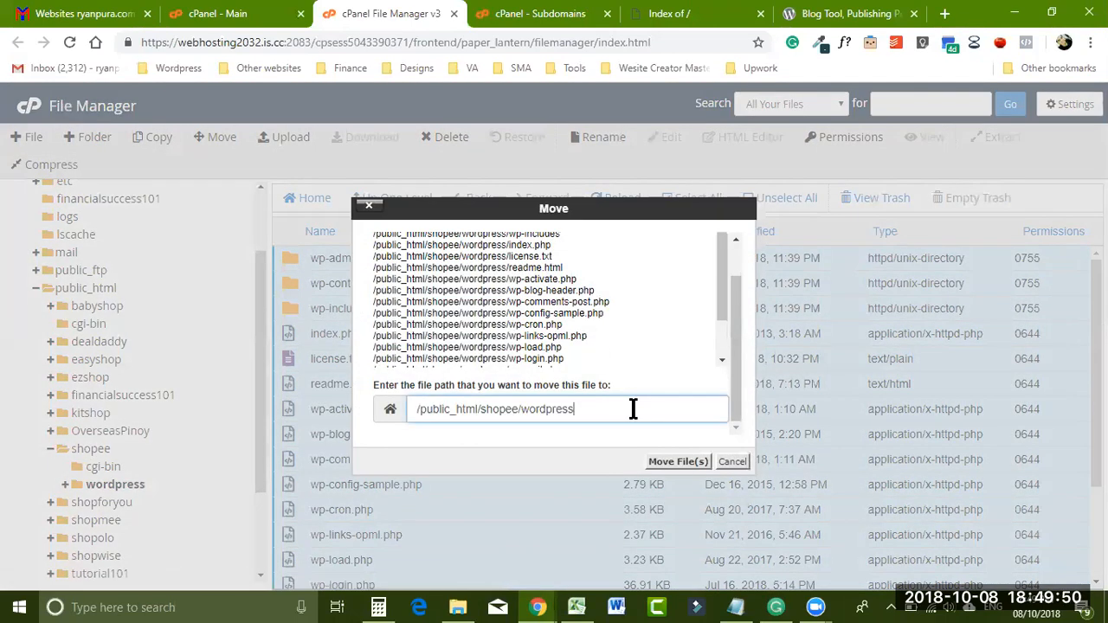
key("BackSpace")
key("BackSpace")
key("BackSpace")
key("BackSpace")
key("BackSpace")
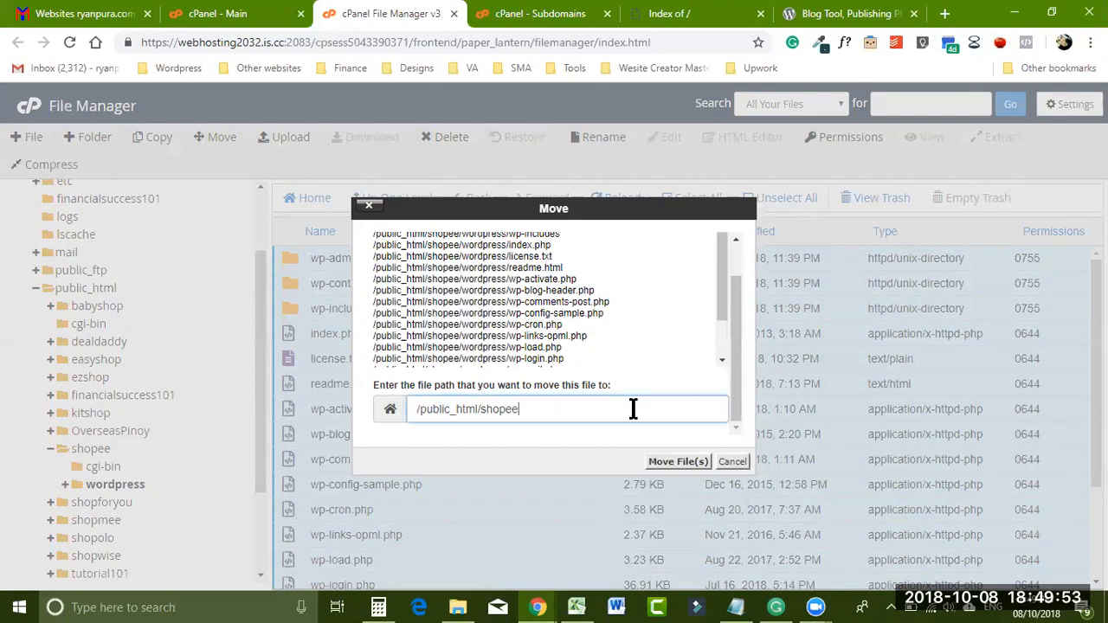
left_click(668, 463)
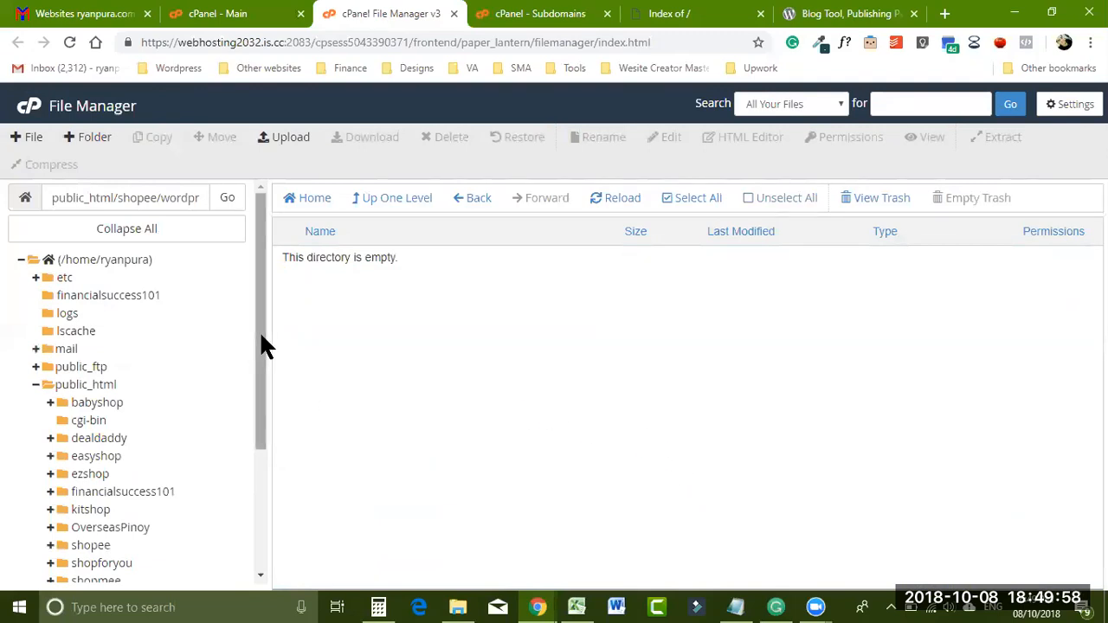
- Show the shopee folder to confirm the WordPress files now sit there
scroll(258, 354, "down", 2)
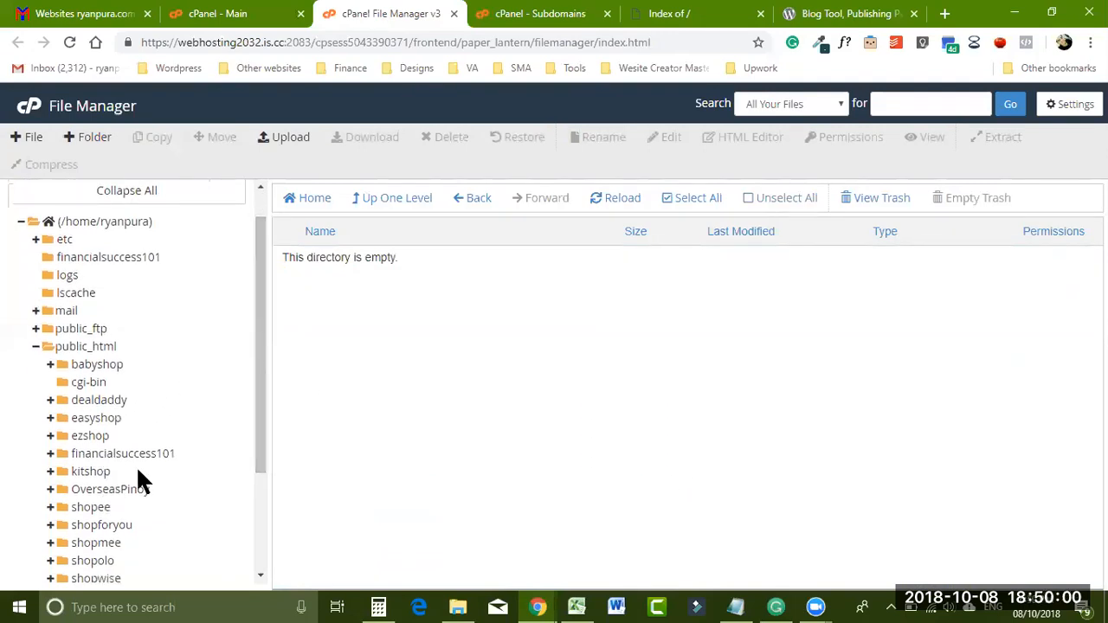
left_click_drag(257, 400, 260, 424)
left_click(96, 474)
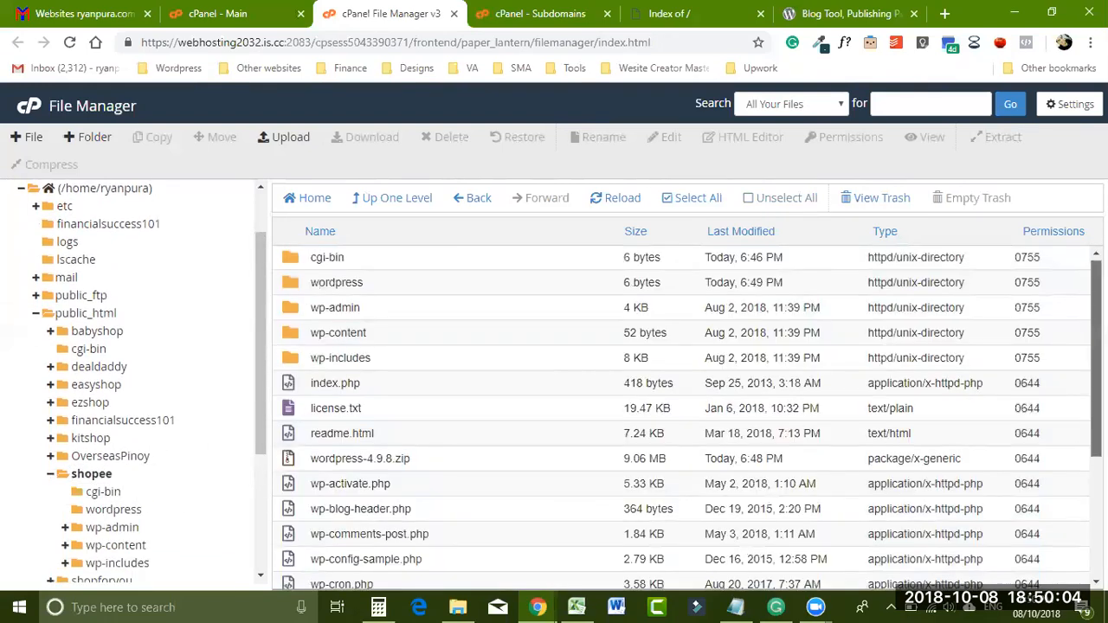
left_click(97, 476)
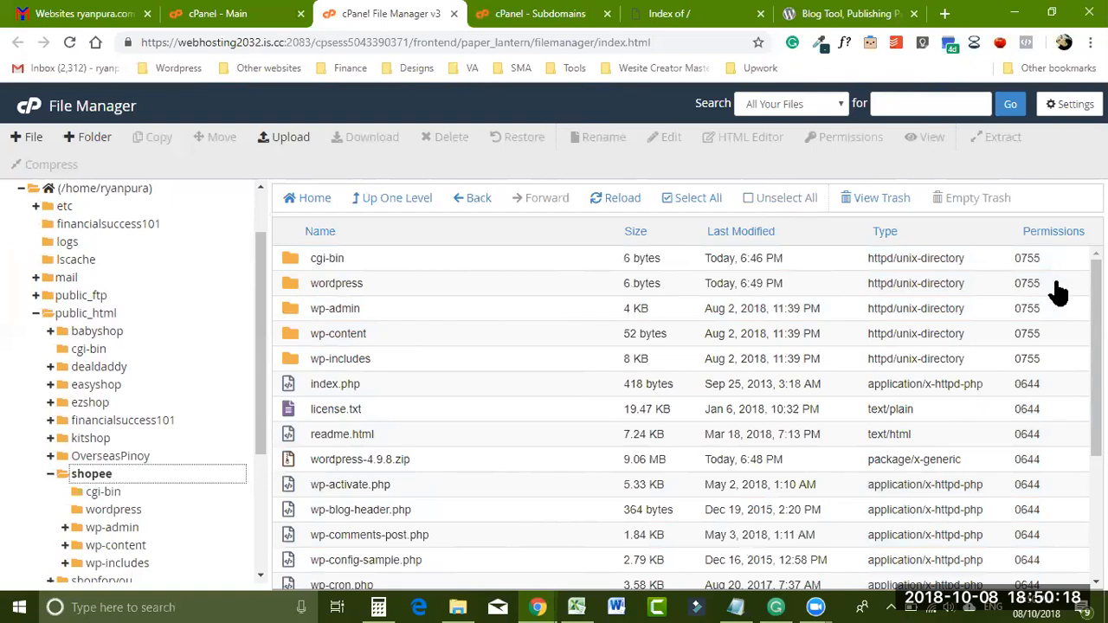
- From the cPanel dashboard, go to MySQL Databases and create a database named shopee
left_click(201, 16)
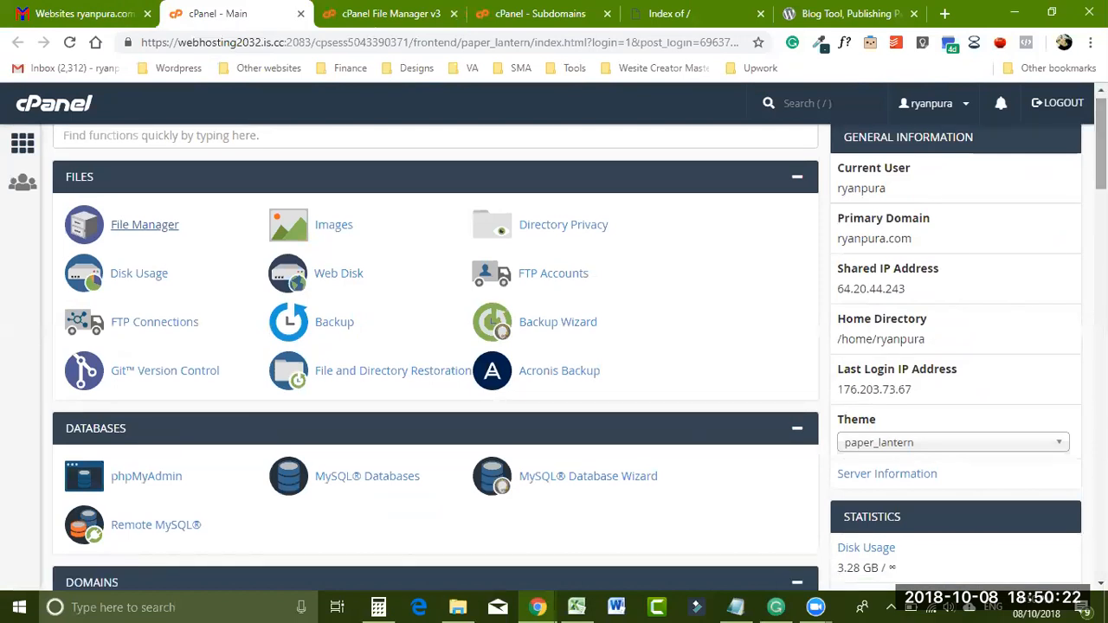
scroll(432, 260, "down", 2)
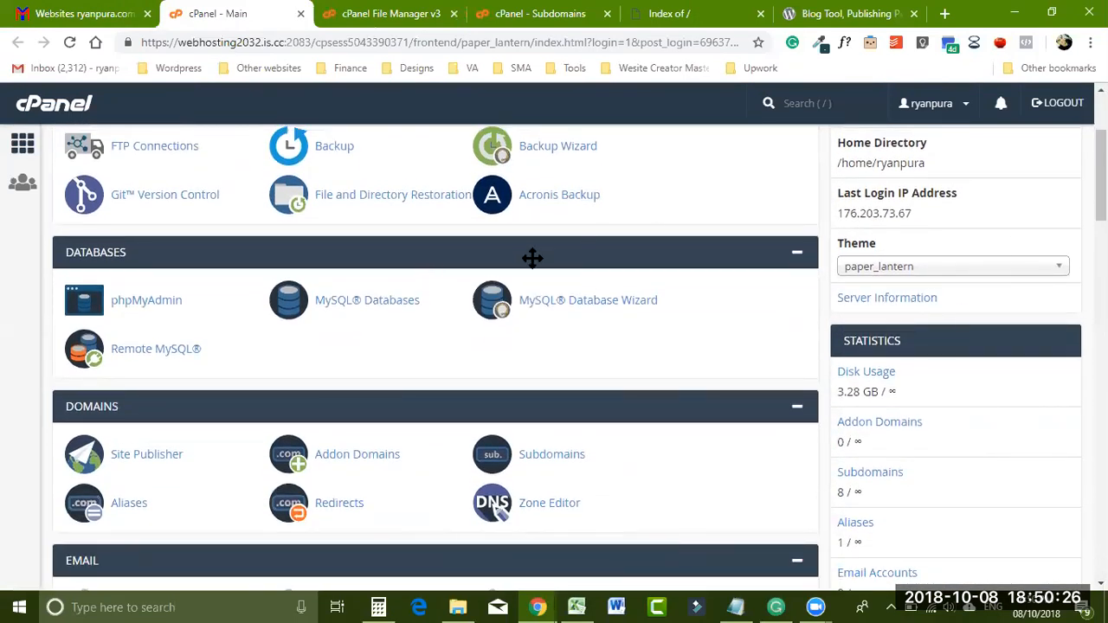
left_click(358, 311)
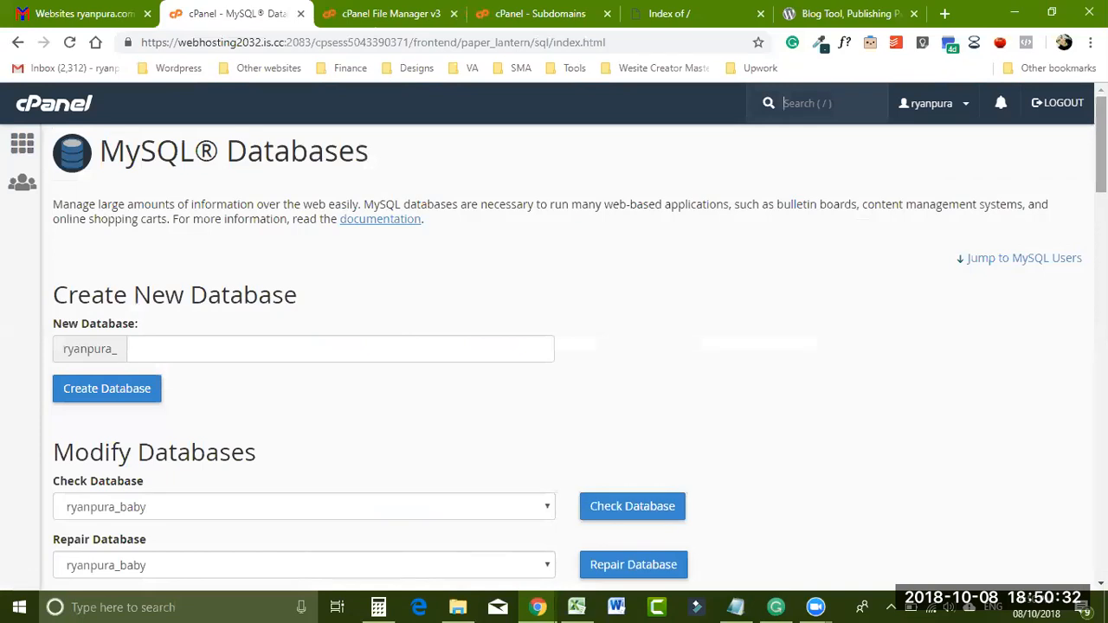
scroll(373, 202, "down", 1)
left_click(203, 258)
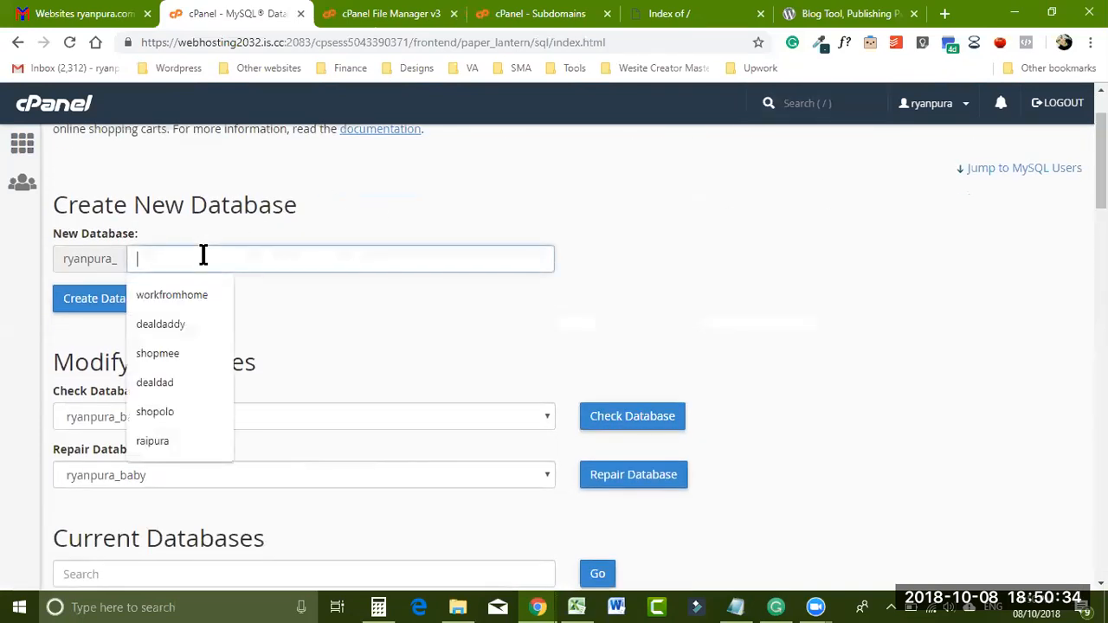
type("s")
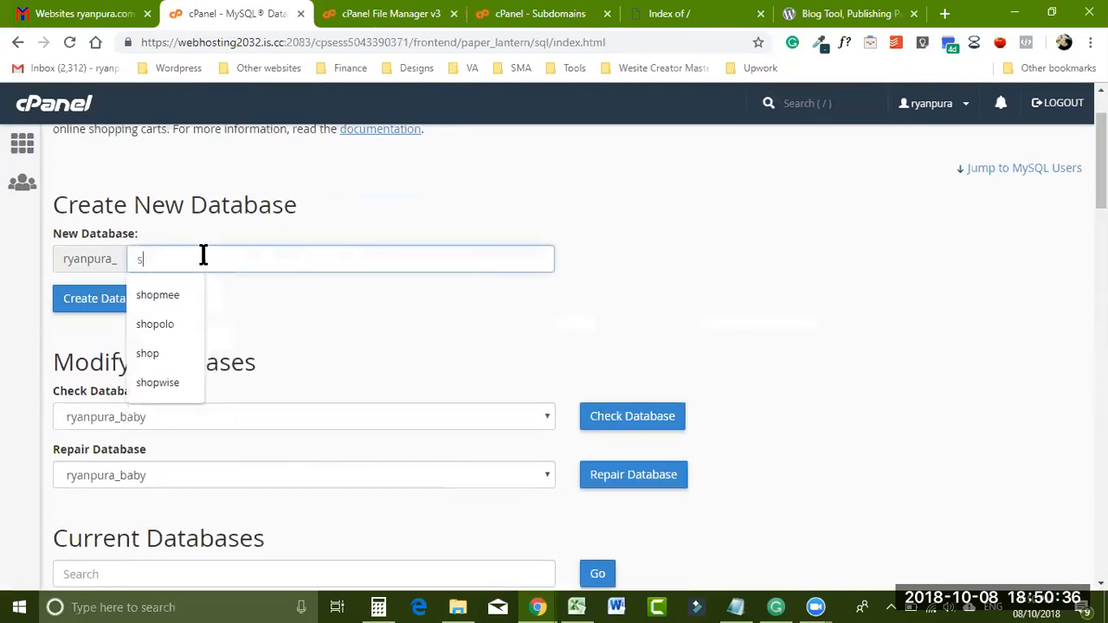
type("hopee")
left_click(121, 307)
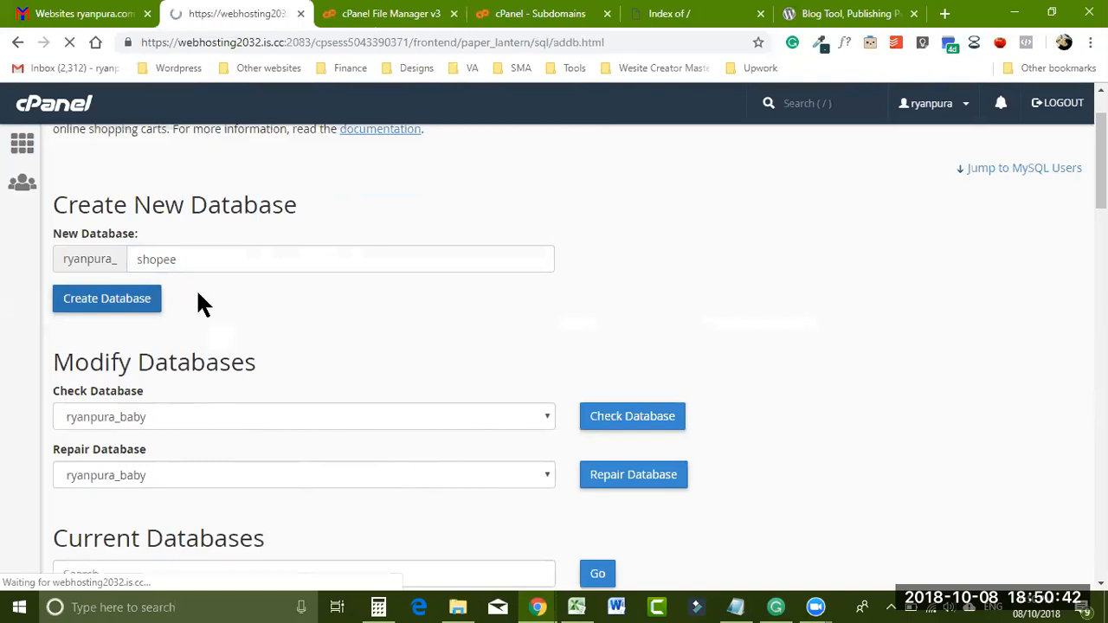
- Back on MySQL Databases, enter shopee as the new user's name under Add New User
left_click(550, 272)
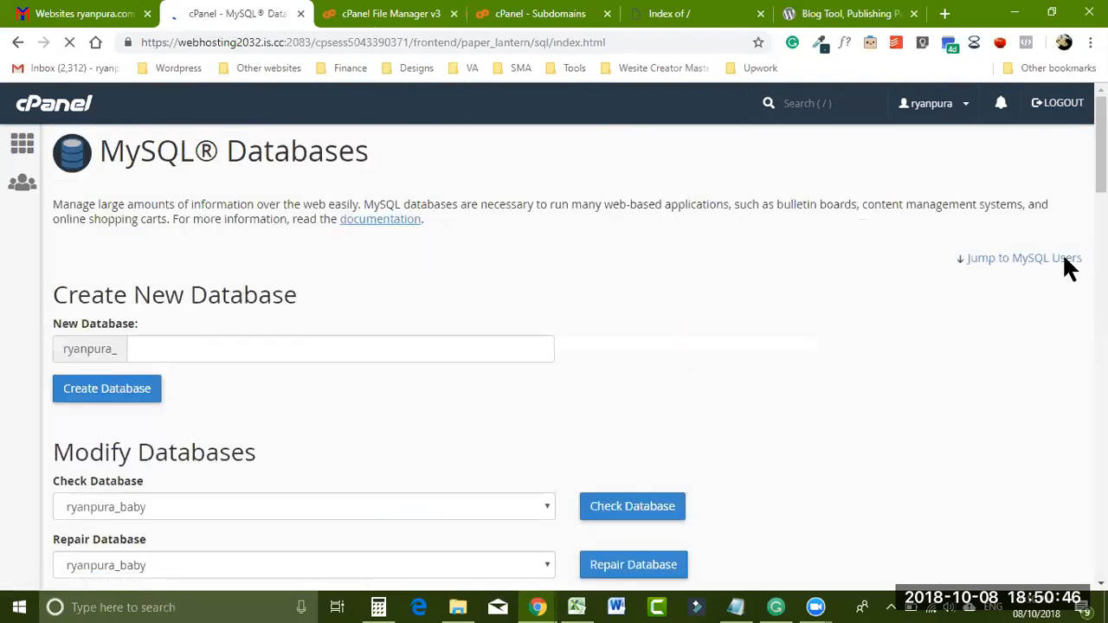
scroll(1070, 257, "down", 3)
scroll(579, 356, "down", 9)
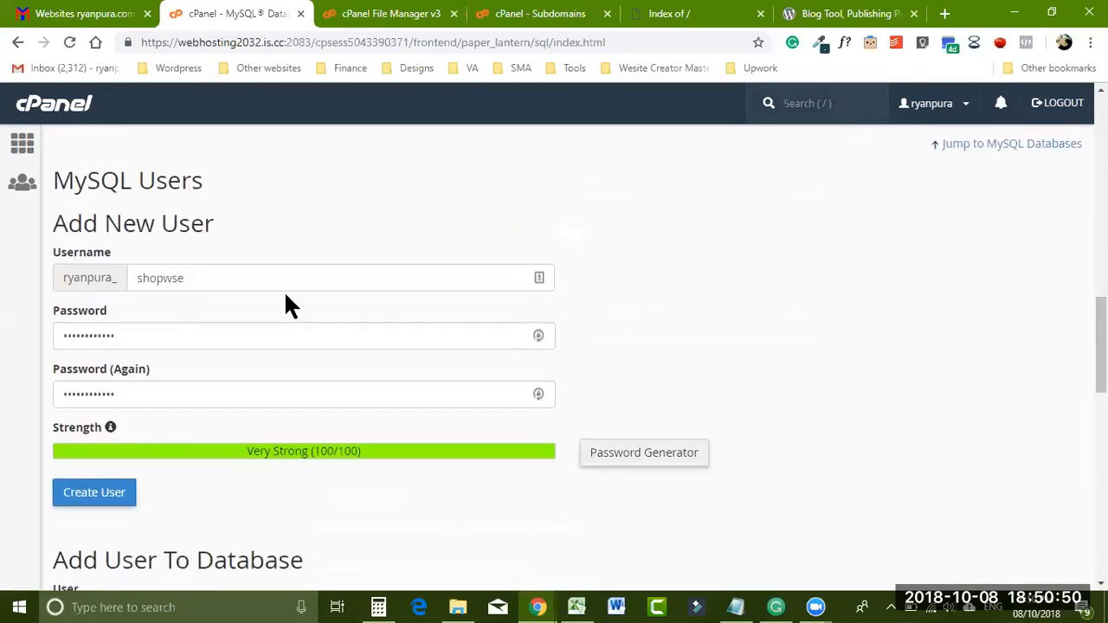
left_click(220, 277)
key("BackSpace")
key("BackSpace")
key("BackSpace")
key("BackSpace")
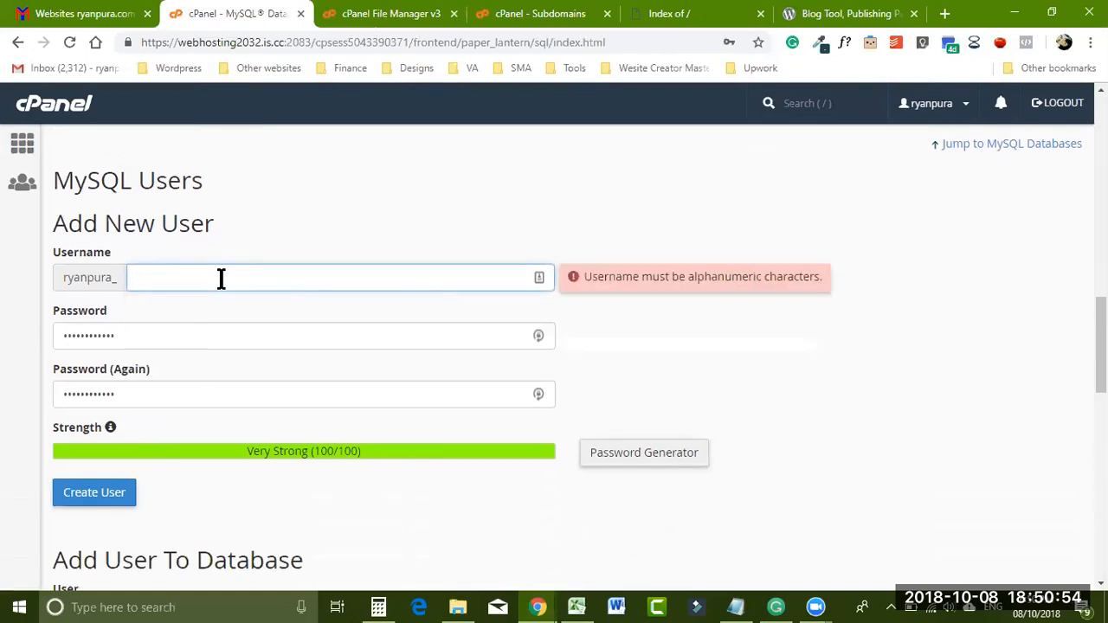
type("shopee")
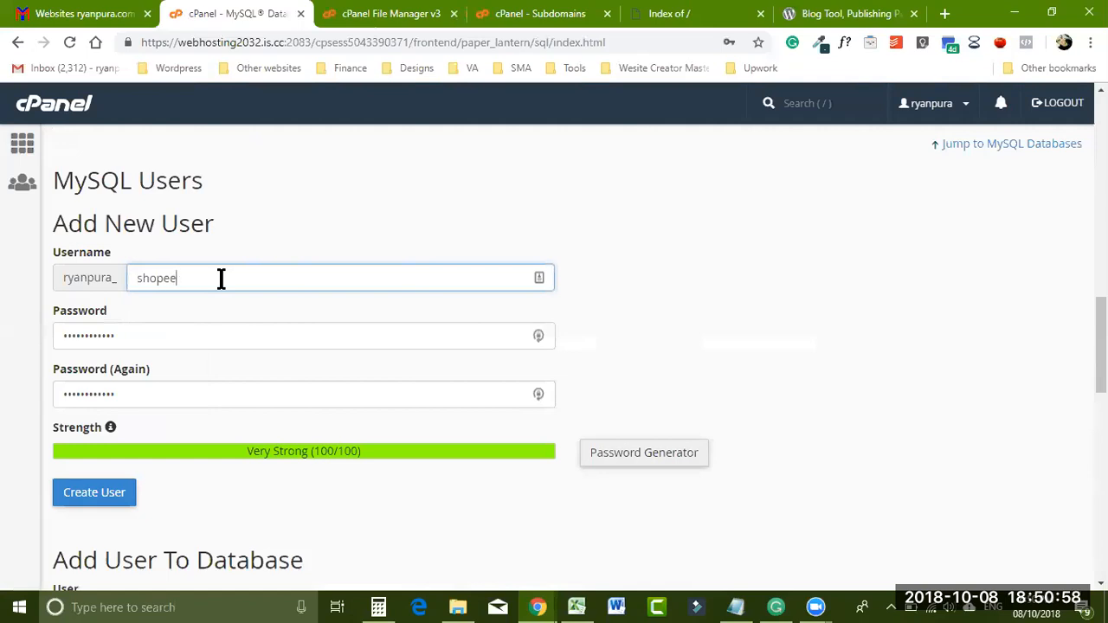
left_click_drag(1100, 347, 1100, 348)
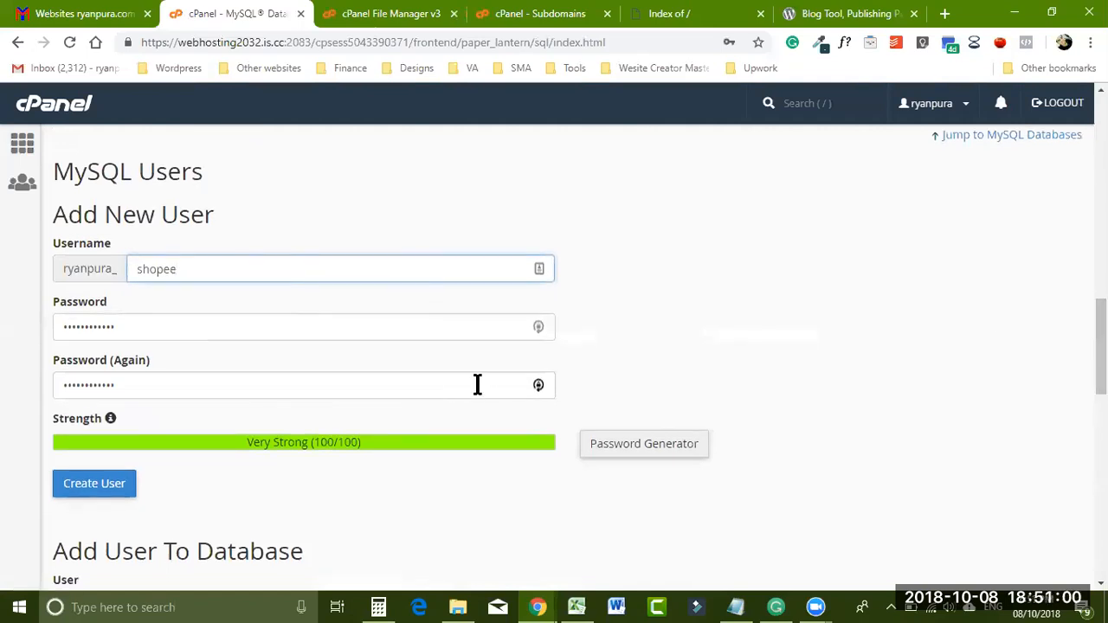
- Generate a strong password and clear the old text from the notes file
left_click(539, 328)
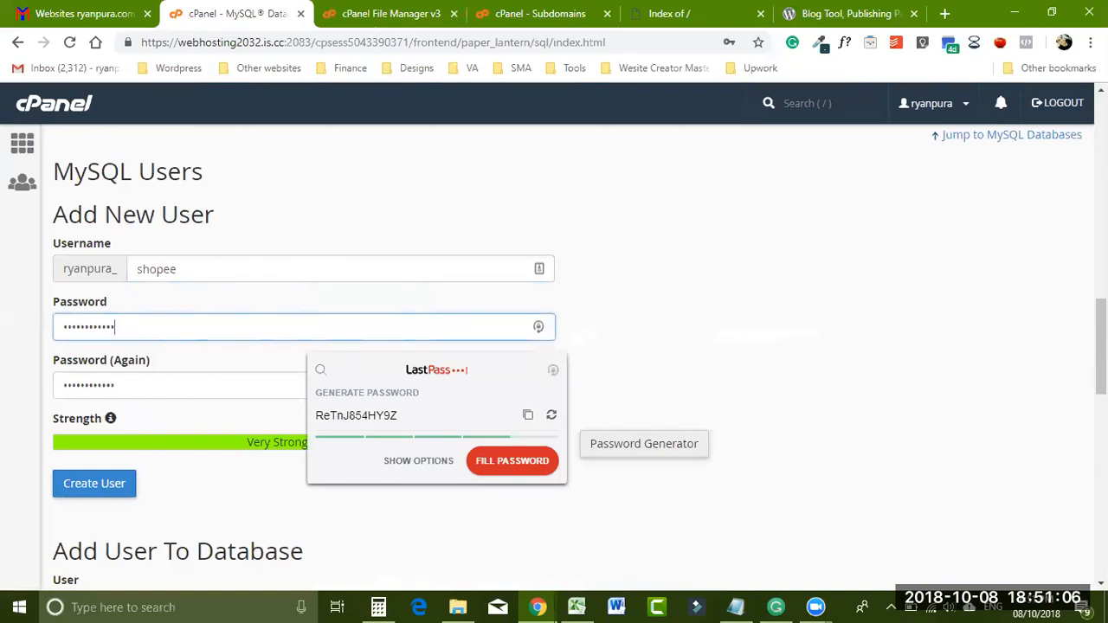
scroll(578, 361, "down", 1)
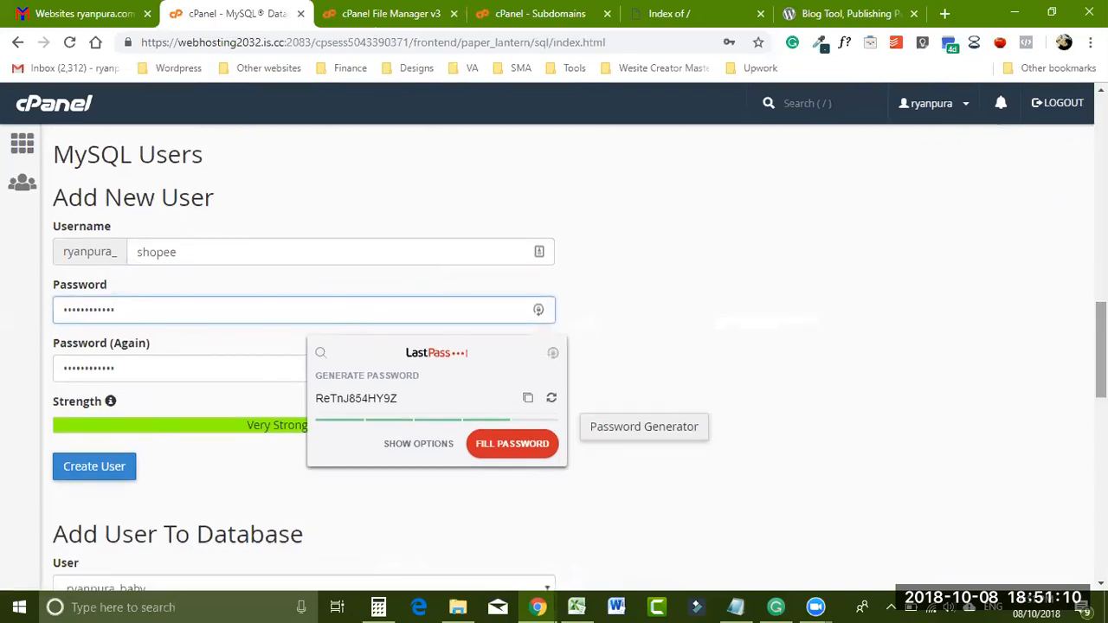
scroll(874, 387, "down", 2)
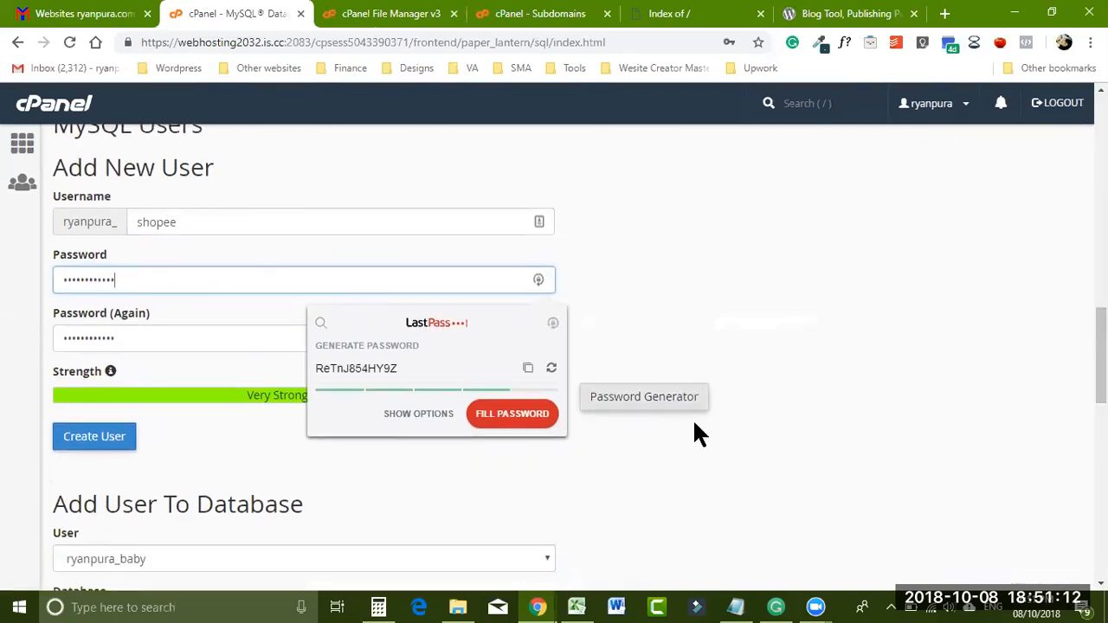
left_click(735, 607)
left_click_drag(555, 245, 702, 294)
key("BackSpace")
left_click(615, 250)
key("BackSpace")
key("BackSpace")
key("BackSpace")
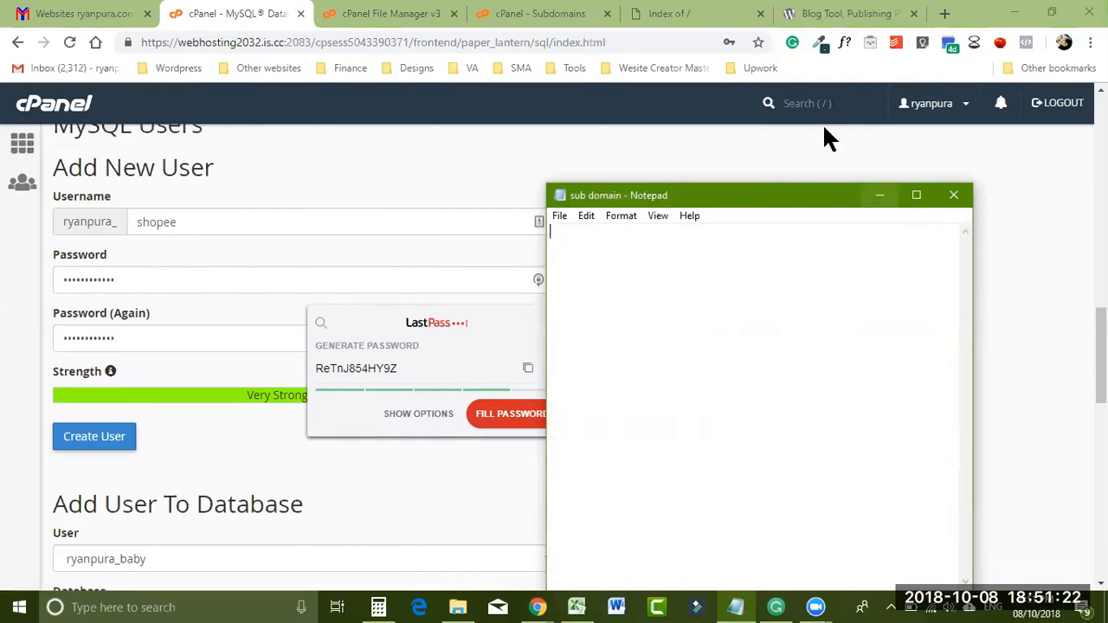
- Copy the generated password into the notes file with blank lines above it
left_click_drag(397, 368, 296, 365)
key("ctrl+c")
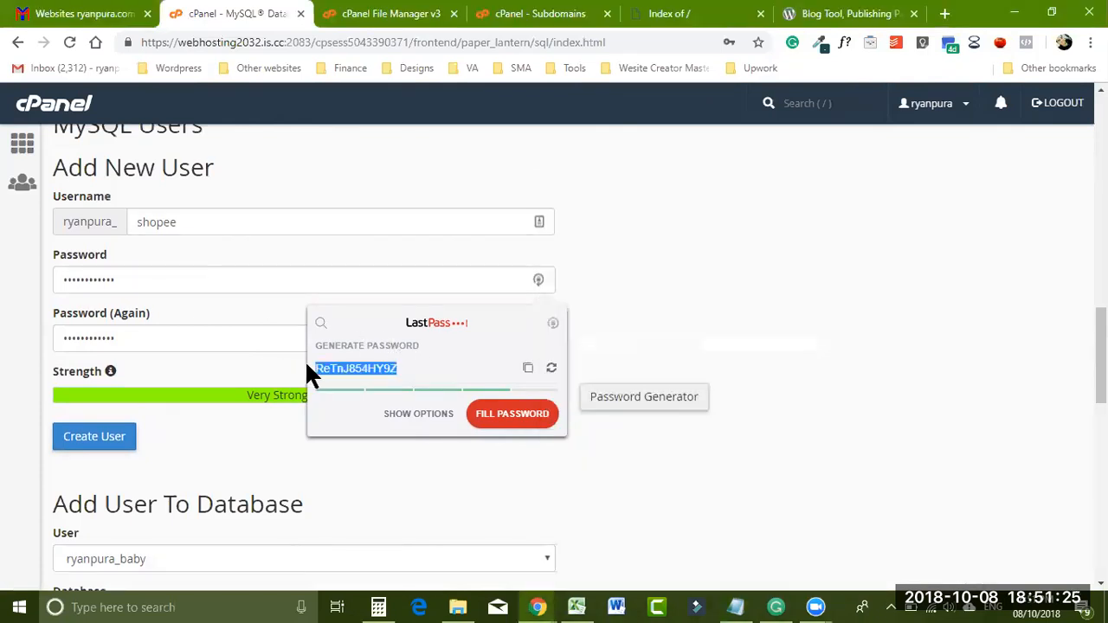
left_click(735, 607)
key("ctrl+v")
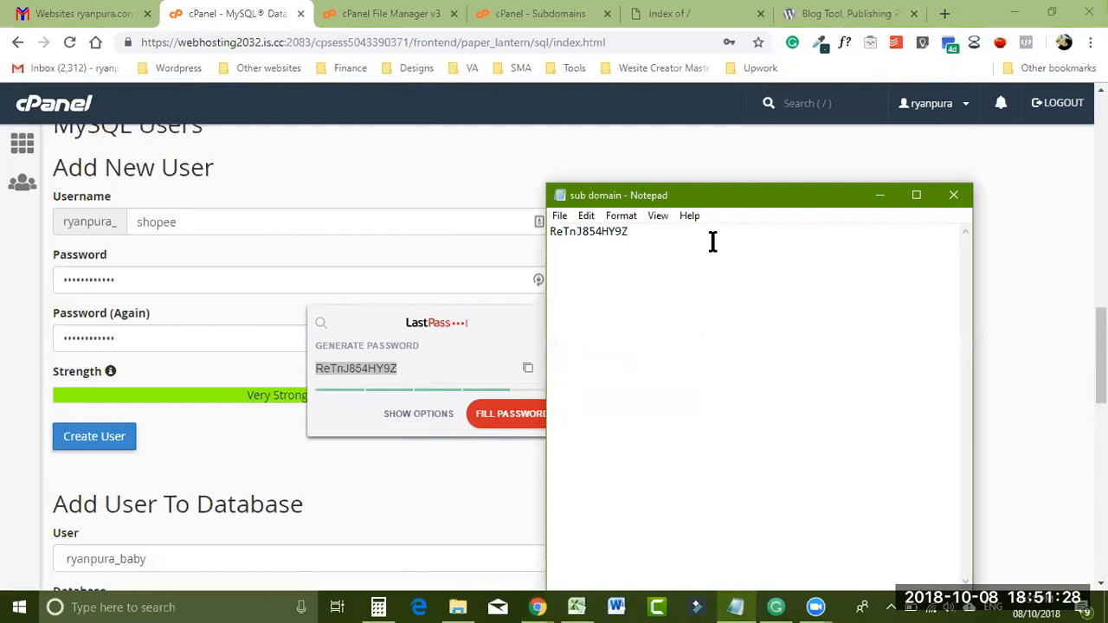
left_click(550, 231)
key("Return")
key("Return")
left_click(879, 195)
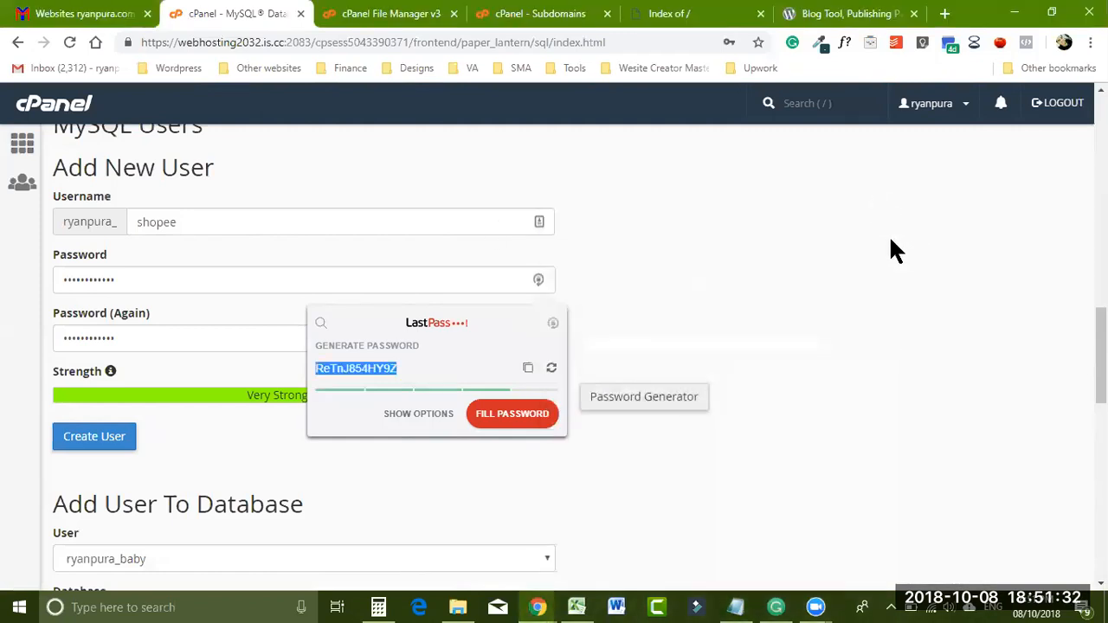
- Fill both password fields with the generated password and create the shopee user
left_click(497, 413)
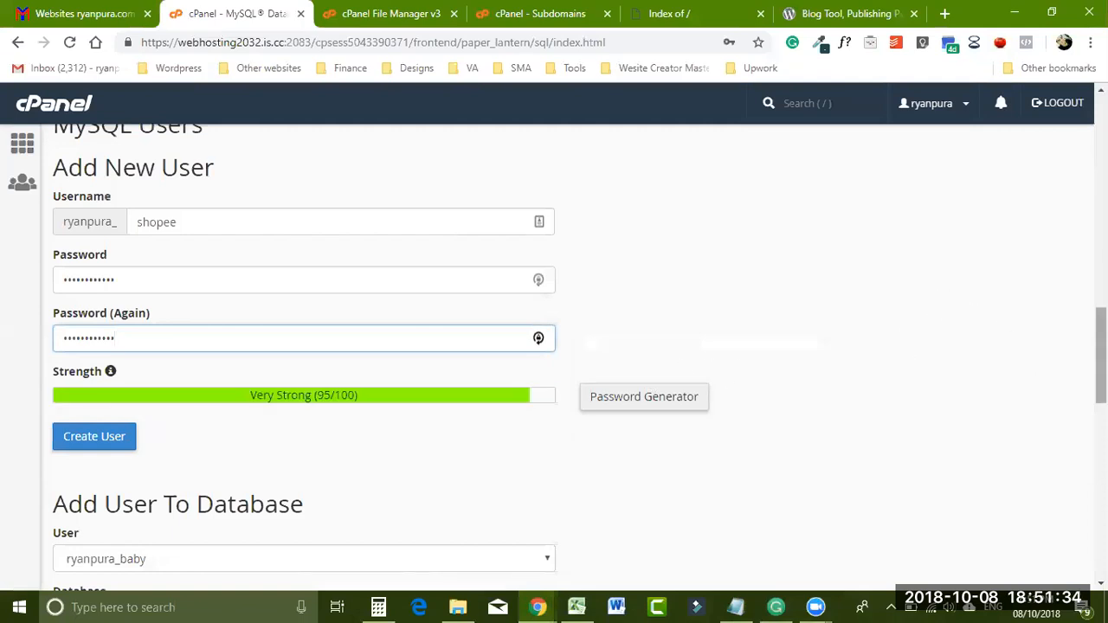
scroll(1099, 363, "down", 1)
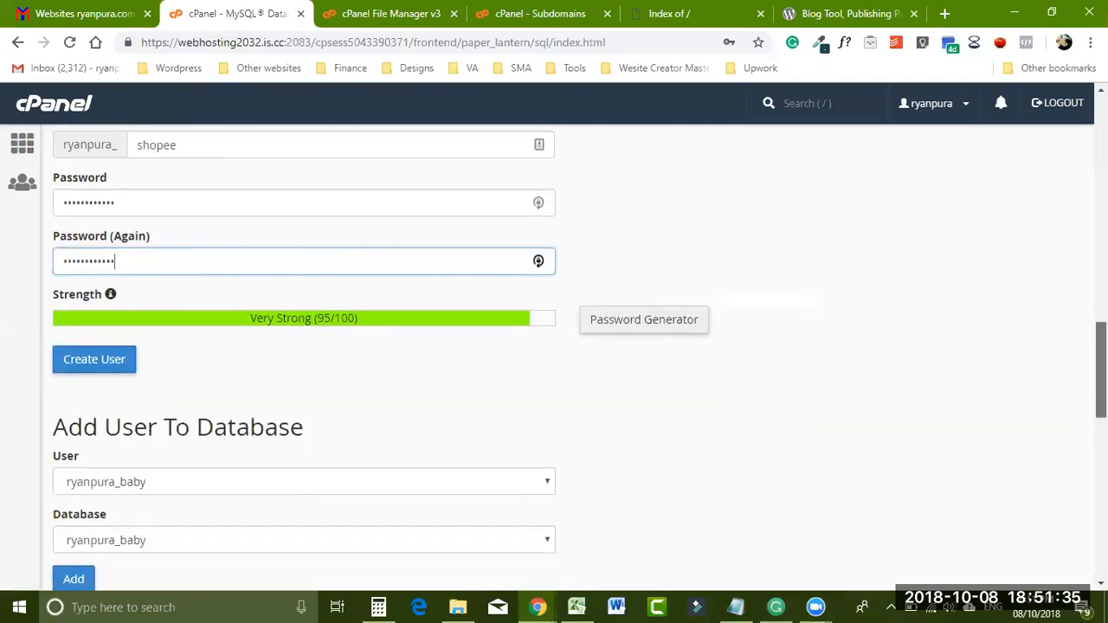
left_click(84, 361)
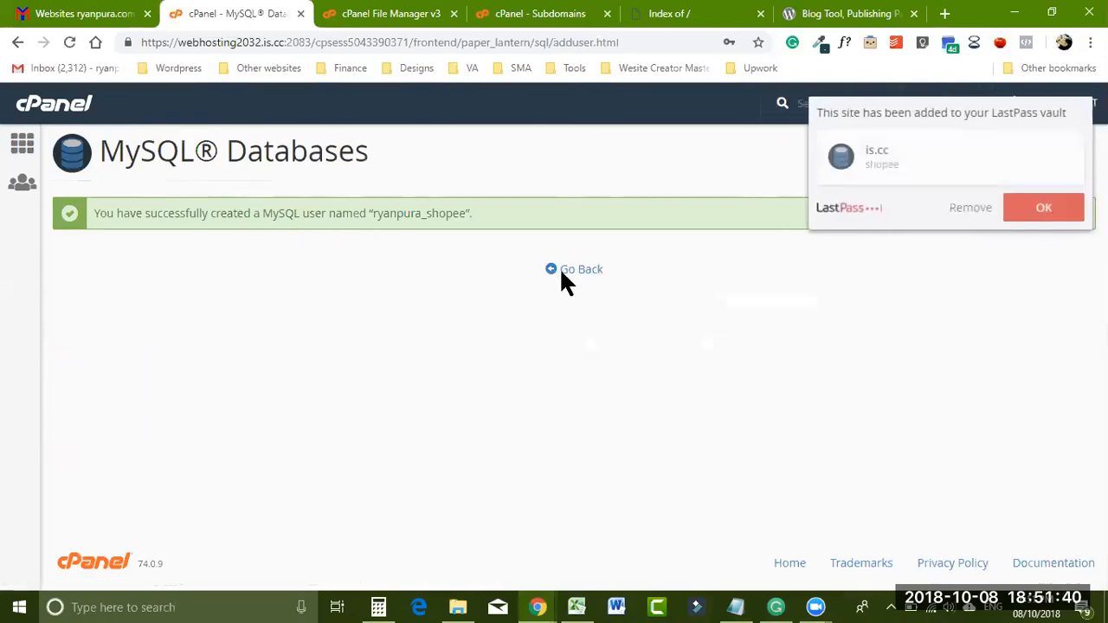
- Under Add User To Database, add user shopee to database ryanpura_shopee
left_click(1026, 223)
left_click(552, 275)
left_click_drag(1100, 144, 1100, 409)
left_click(167, 249)
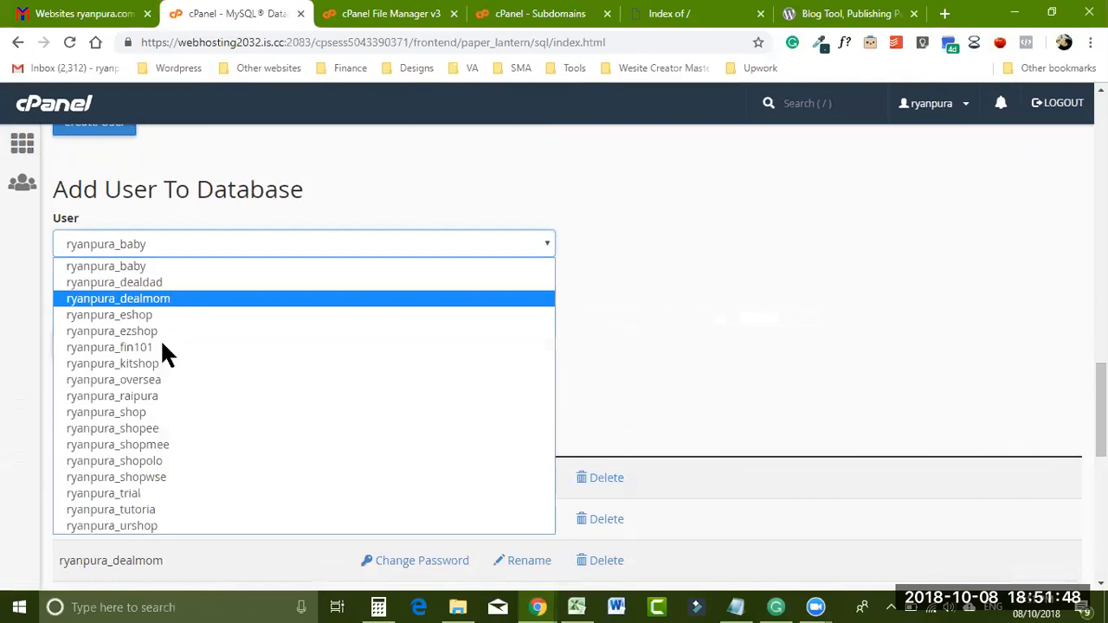
left_click(147, 423)
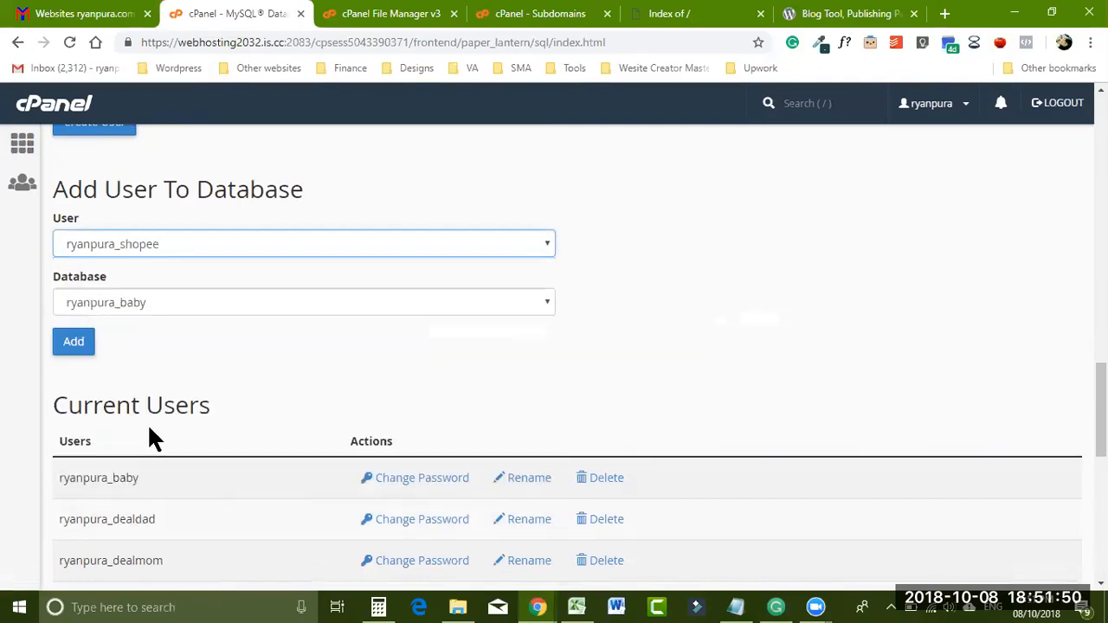
left_click(134, 312)
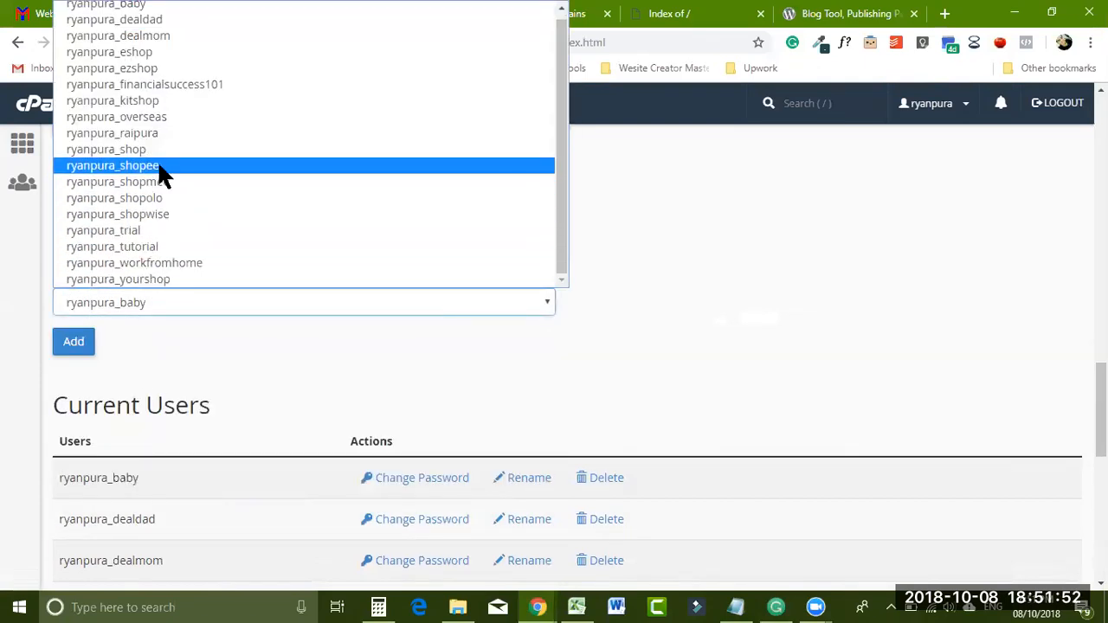
left_click(160, 167)
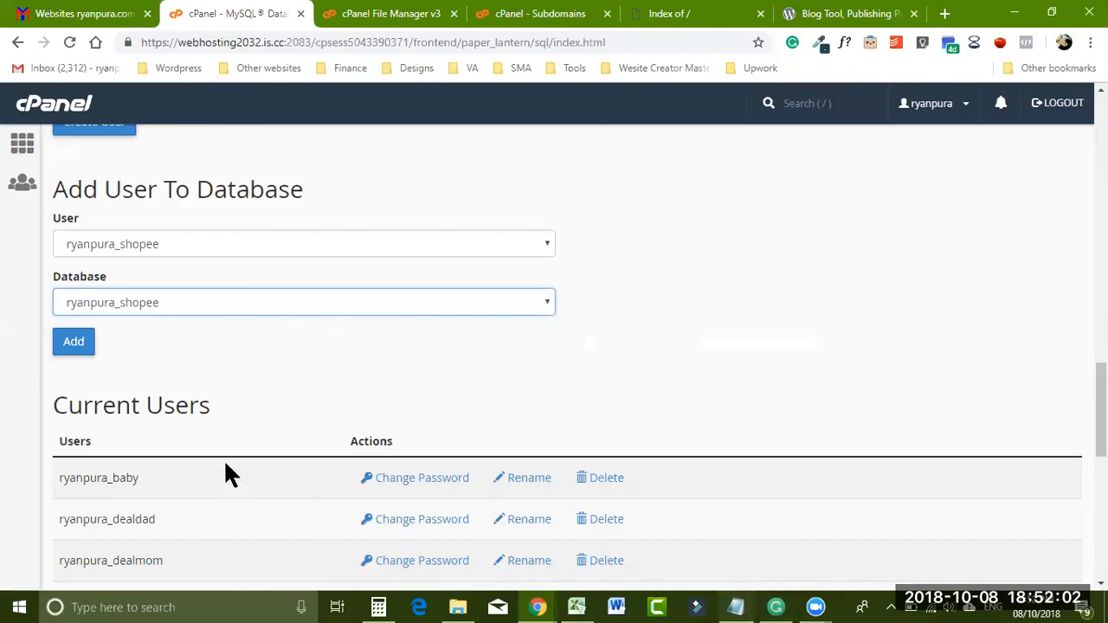
left_click(76, 353)
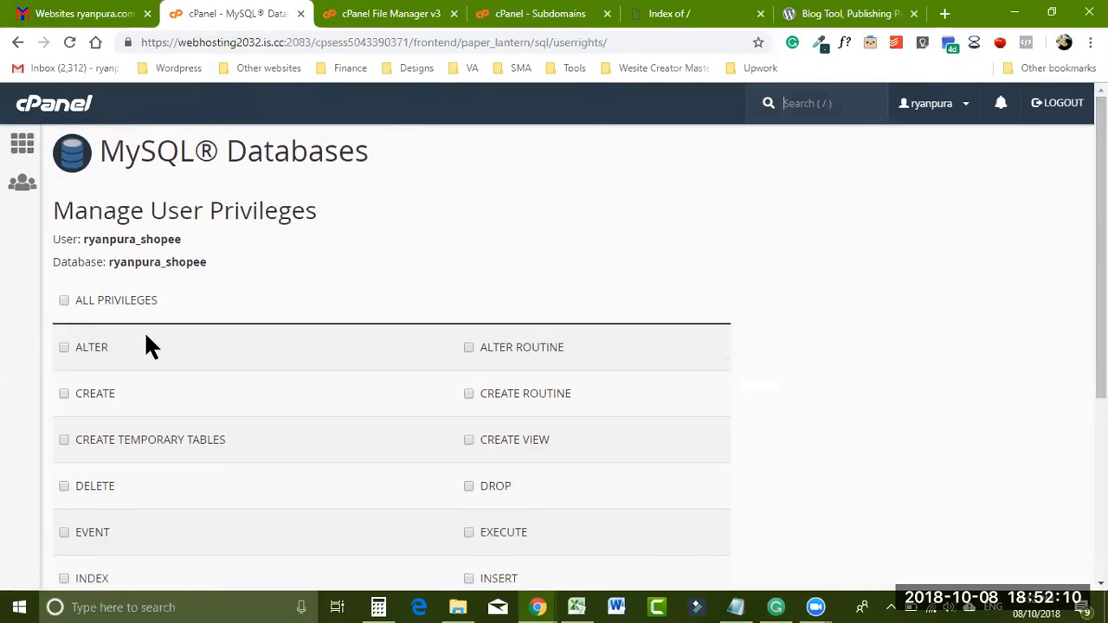
- Tick ALL PRIVILEGES for the shopee user
left_click(64, 302)
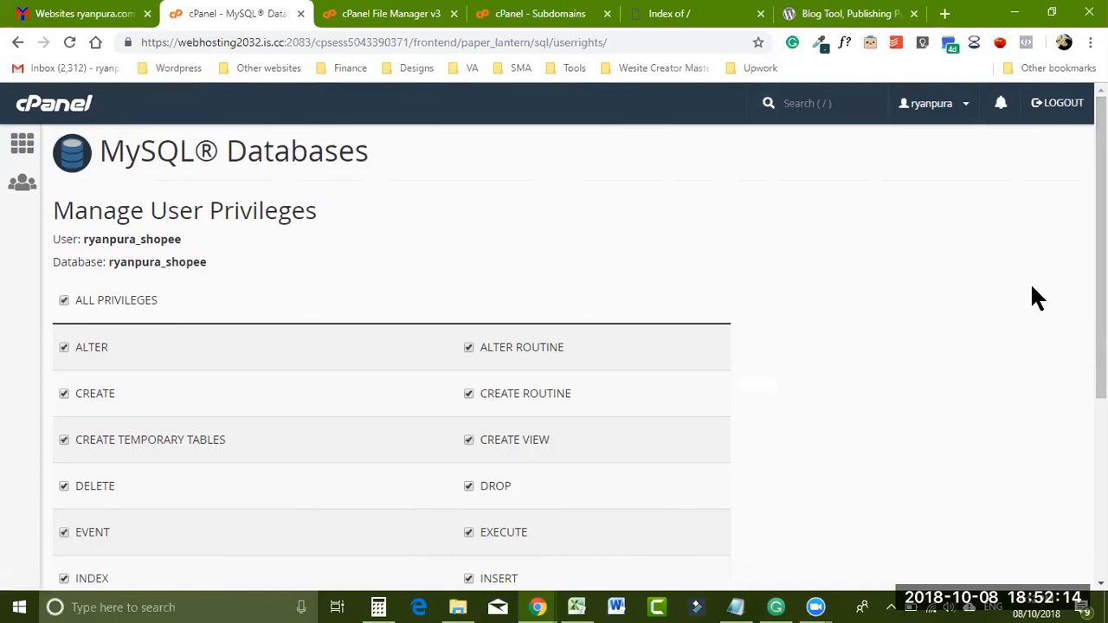
scroll(1038, 312, "down", 1)
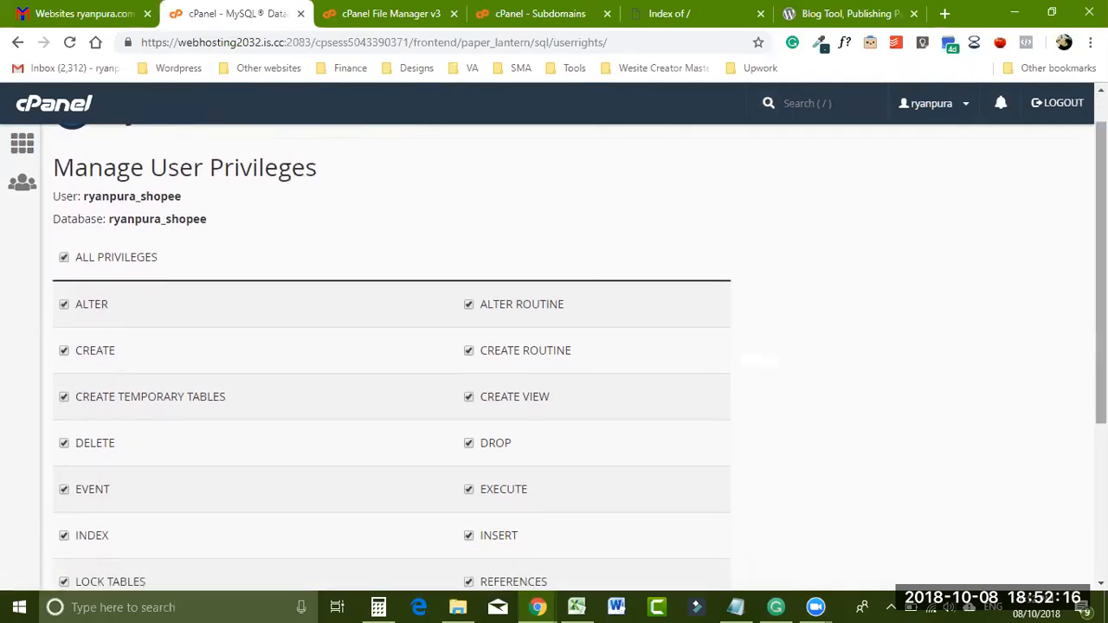
scroll(707, 292, "down", 2)
scroll(707, 293, "up", 2)
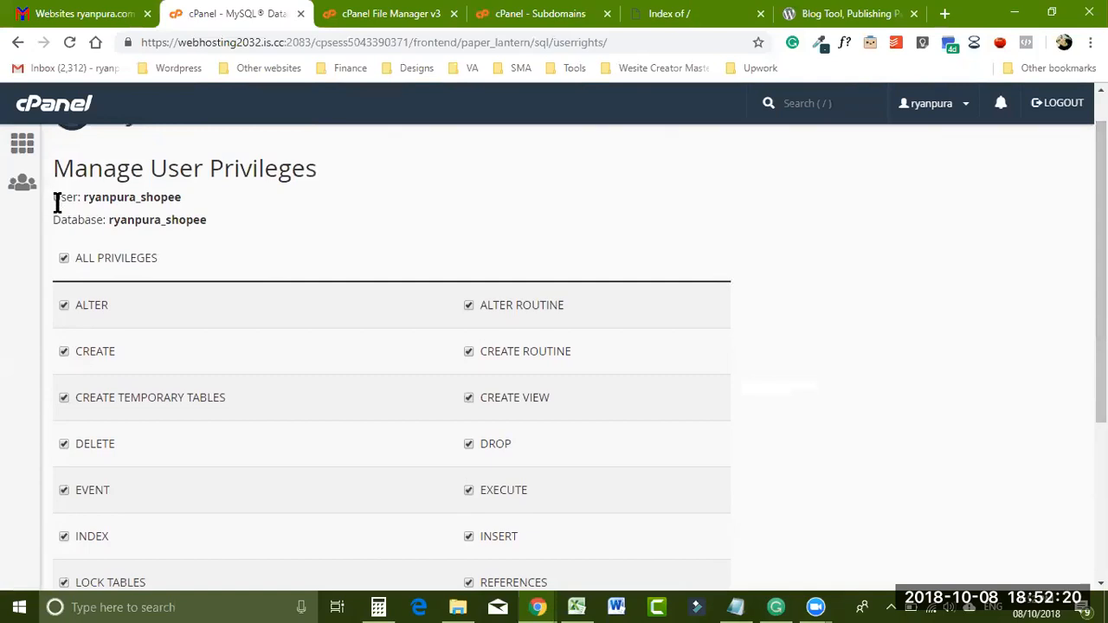
- Paste the user and database names into the notes above the saved password
left_click_drag(57, 203, 220, 241)
key("ctrl+c")
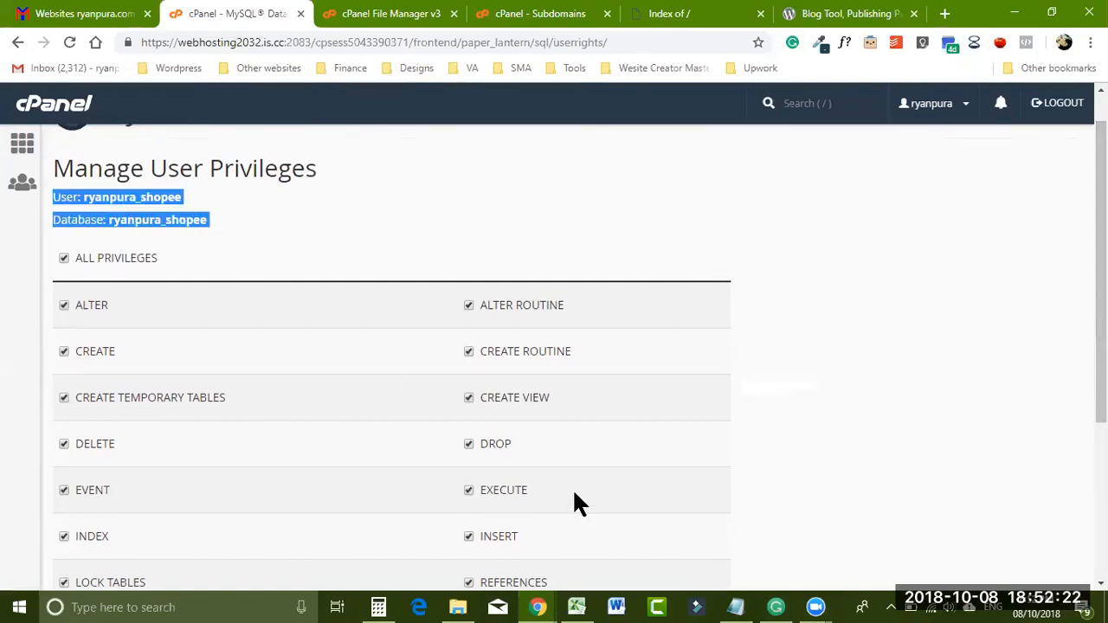
left_click(735, 607)
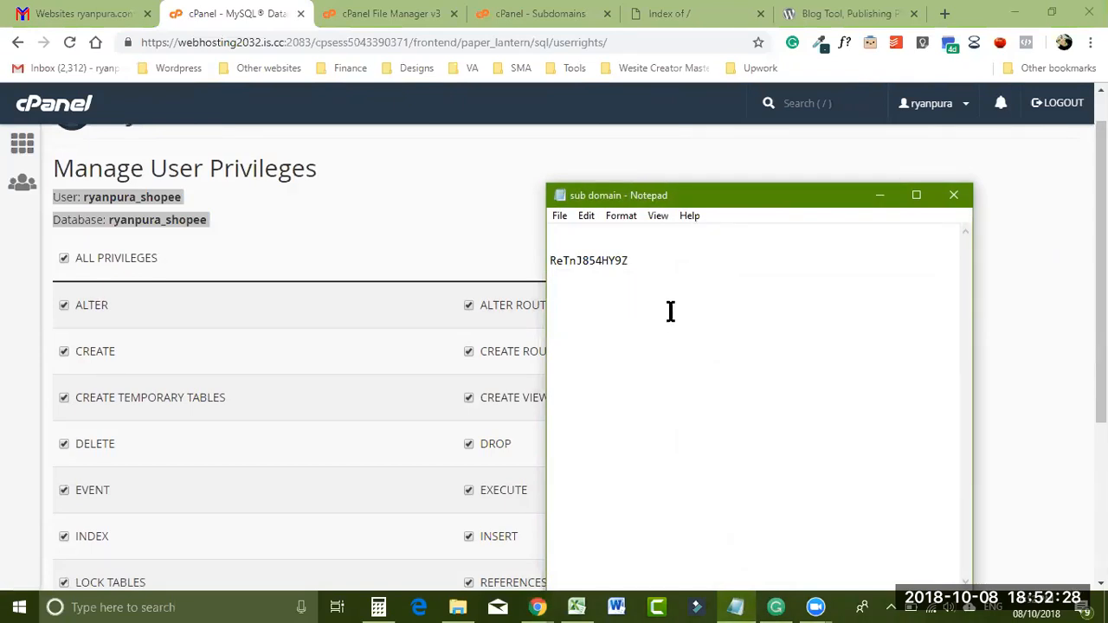
key("Return")
key("Return")
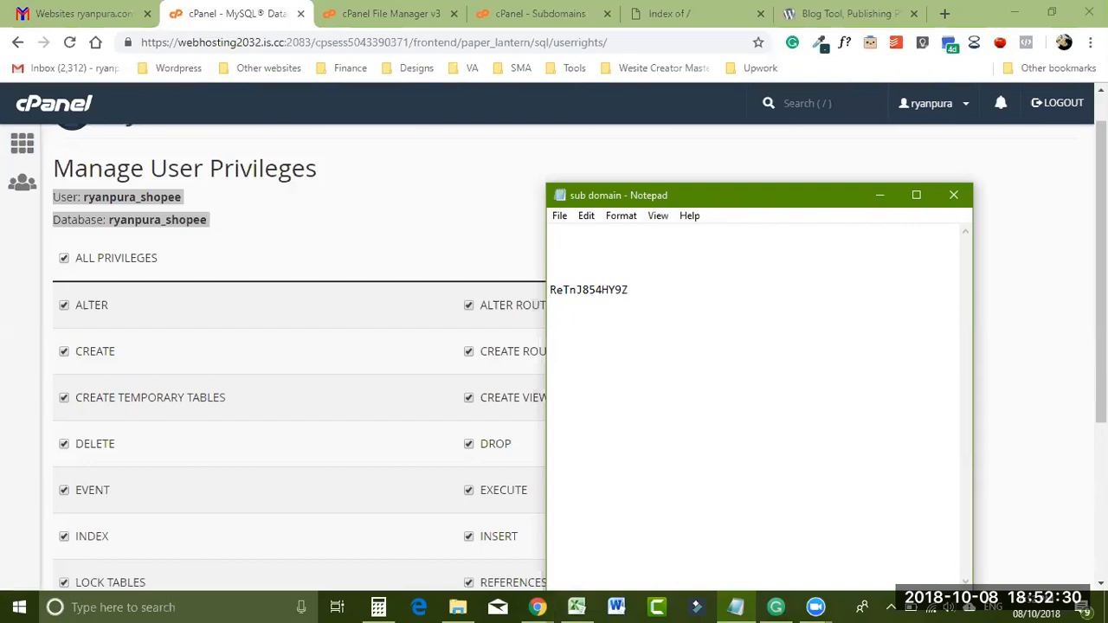
key("ctrl+v")
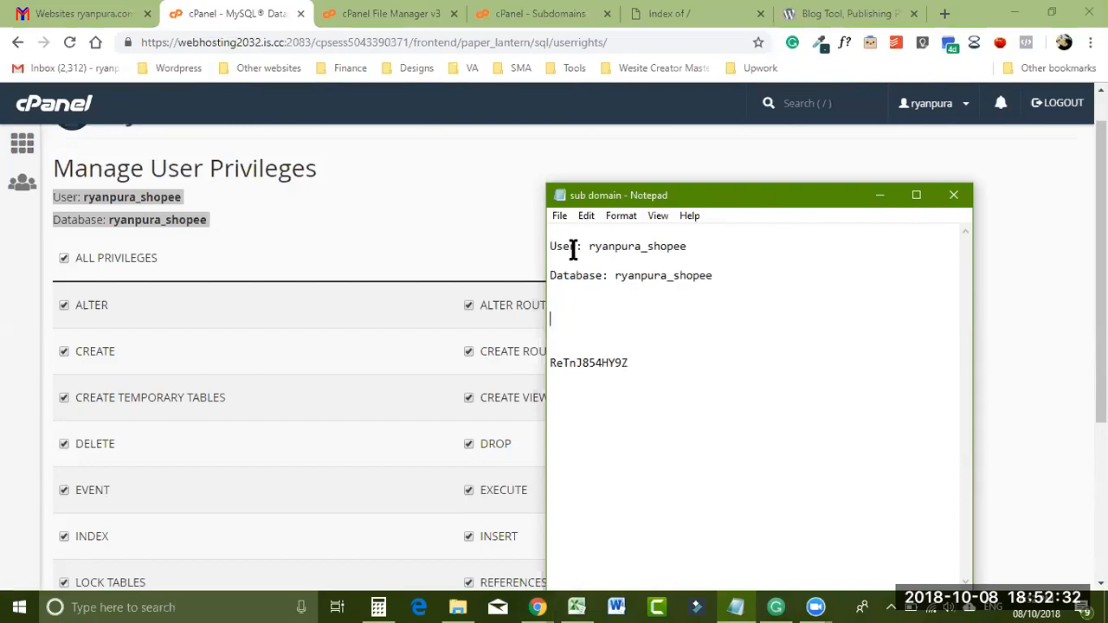
left_click(558, 351)
key("BackSpace")
key("BackSpace")
key("BackSpace")
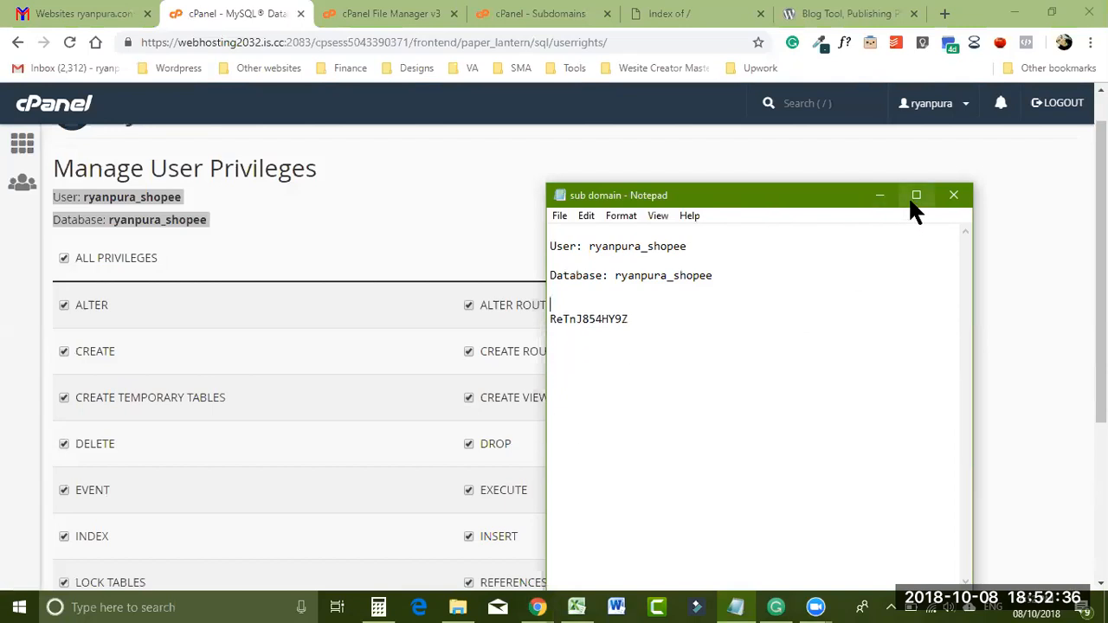
left_click(878, 195)
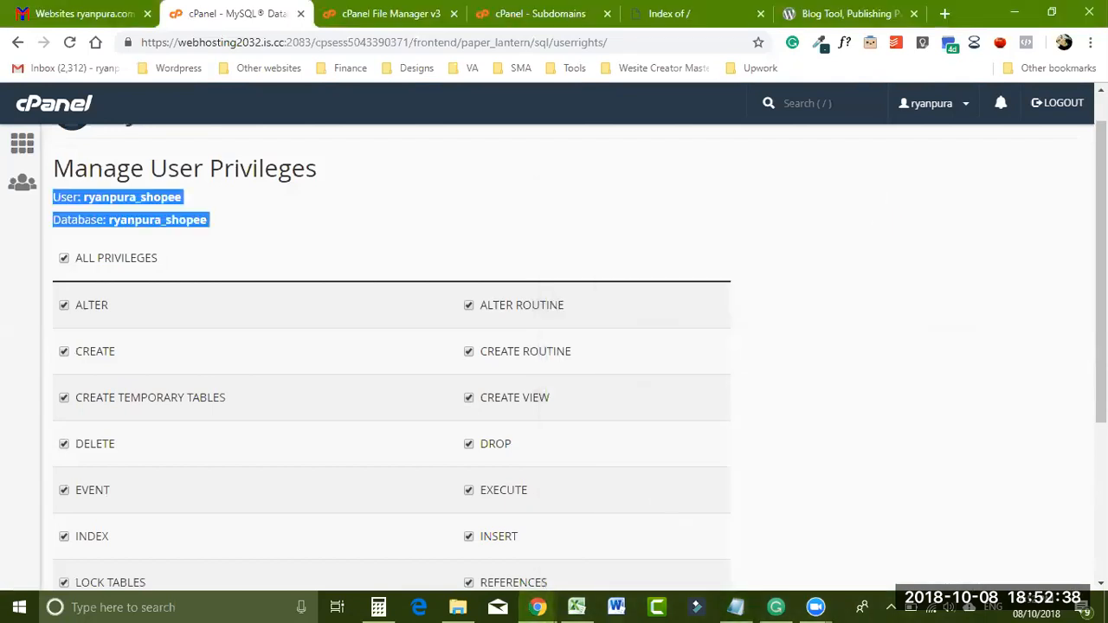
- Save the privileges with Make Changes
scroll(5, 494, "down", 3)
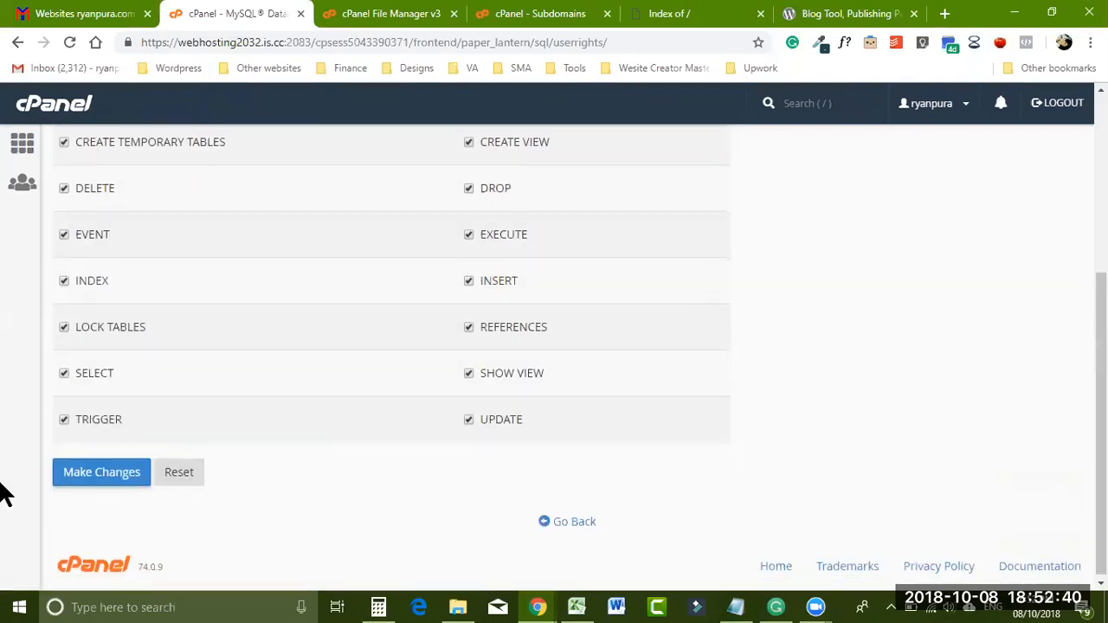
left_click(90, 490)
left_click(396, 15)
- Show the contents of the public_html/shopee folder in File Manager
scroll(290, 225, "down", 1)
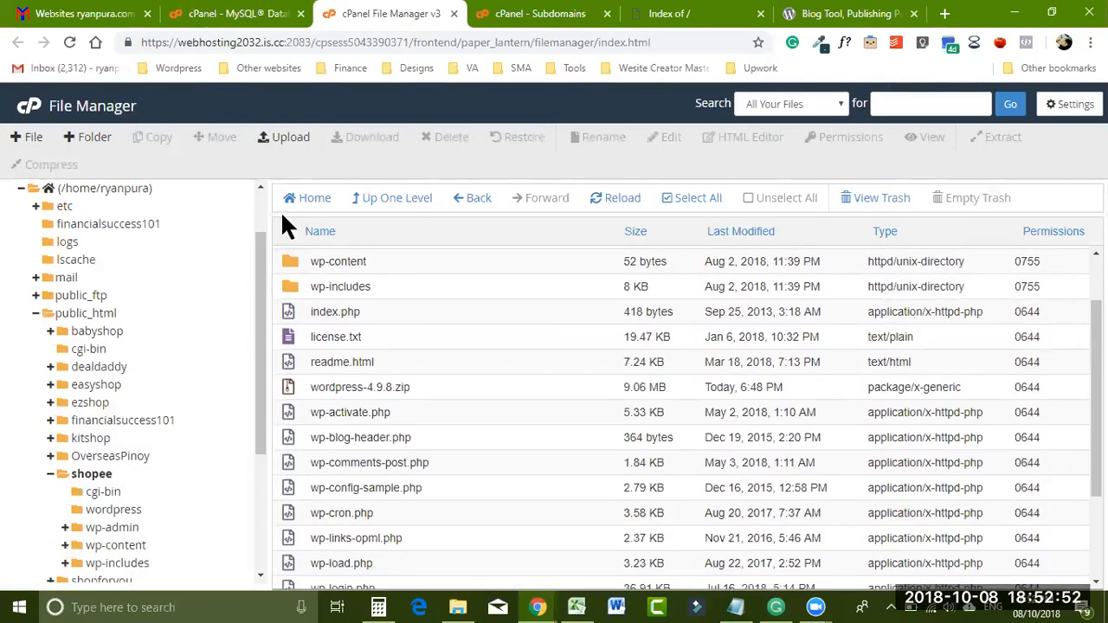
left_click(104, 479)
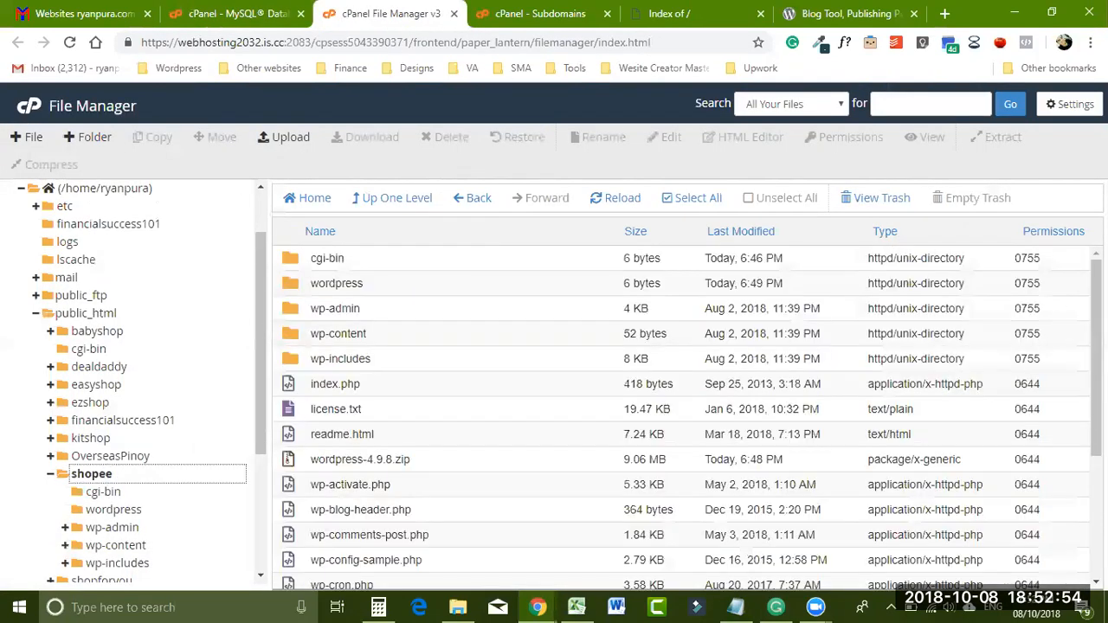
scroll(531, 441, "down", 1)
scroll(794, 320, "down", 2)
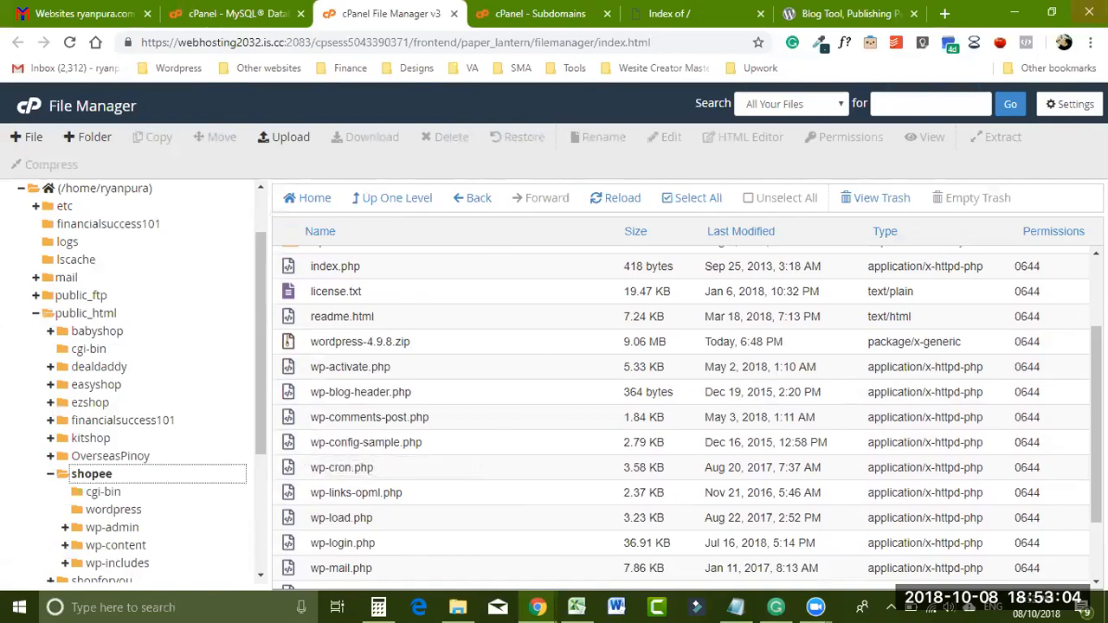
scroll(952, 381, "down", 1)
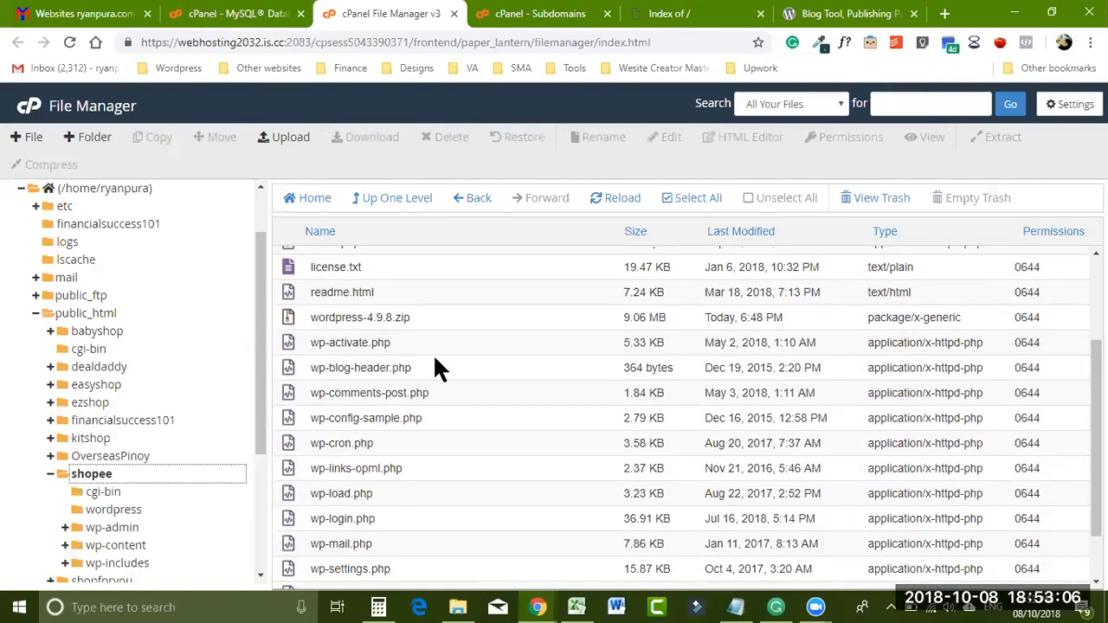
- Rename wp-config-sample.php to wp-config.php and reload the folder listing
right_click(292, 424)
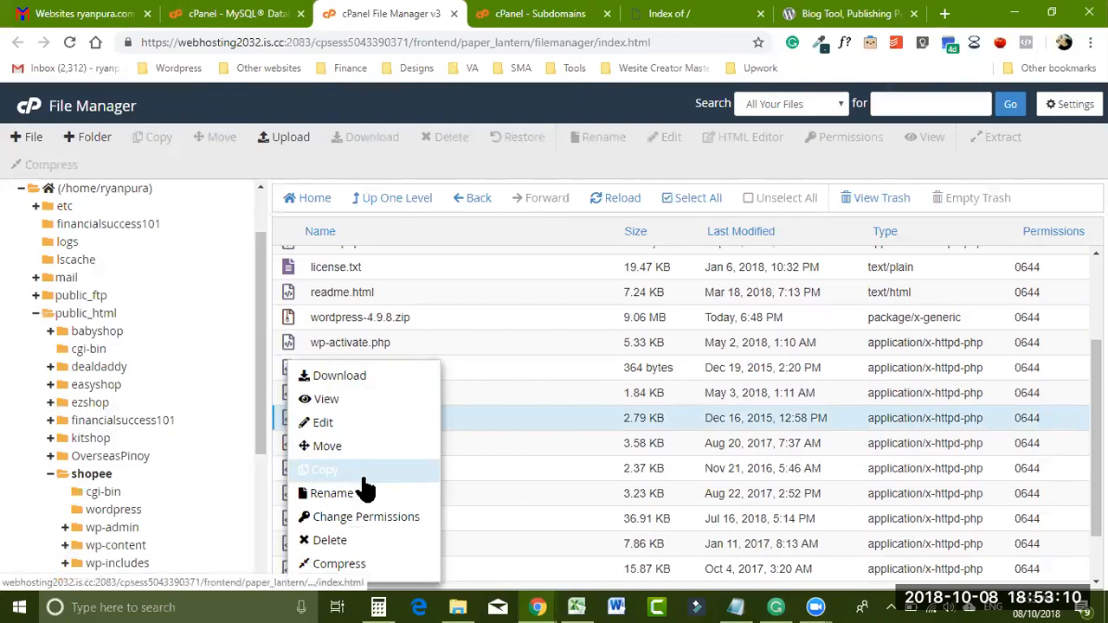
left_click(363, 495)
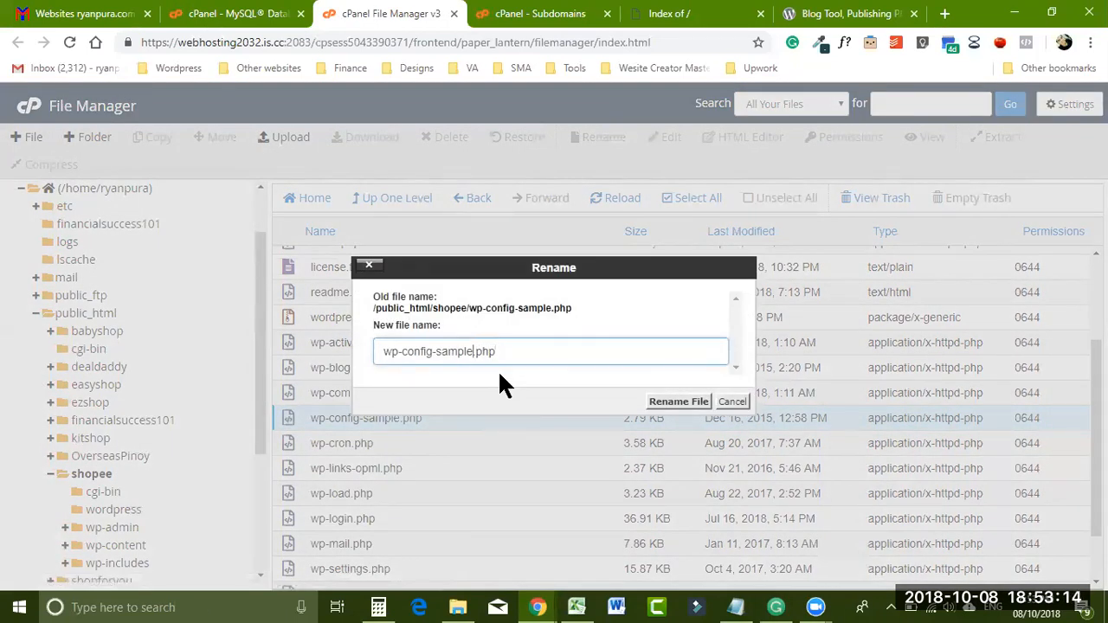
key("BackSpace")
key("BackSpace")
key("BackSpace")
key("BackSpace")
key("BackSpace")
key("BackSpace")
key("BackSpace")
left_click(665, 403)
left_click(83, 473)
left_click_drag(1096, 364, 1095, 412)
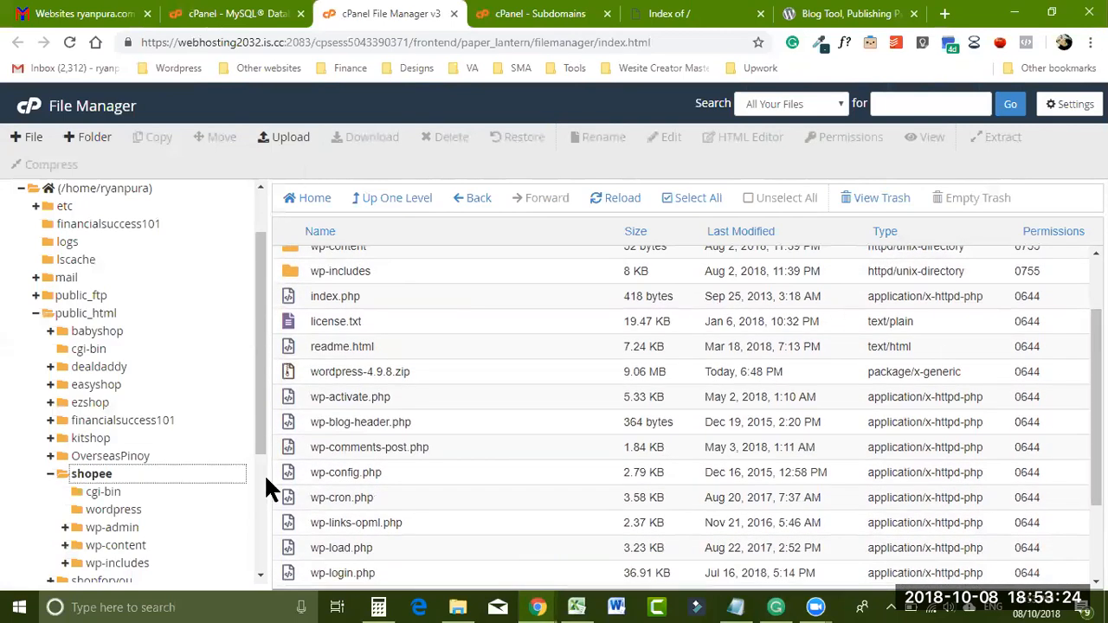
scroll(324, 461, "down", 1)
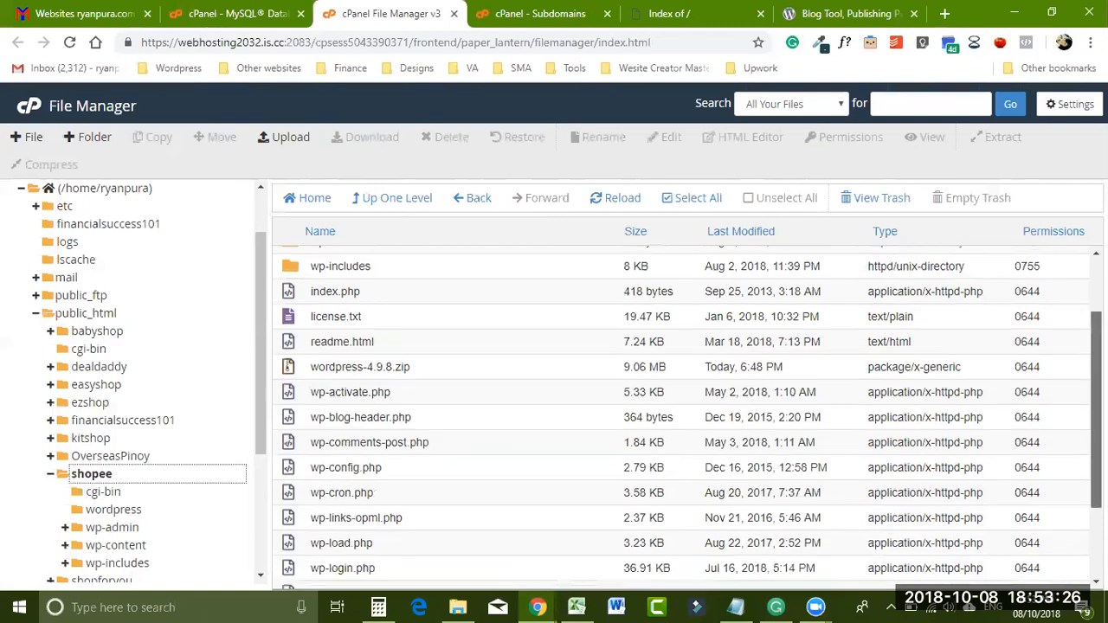
- Open wp-config.php in the code editor
right_click(285, 452)
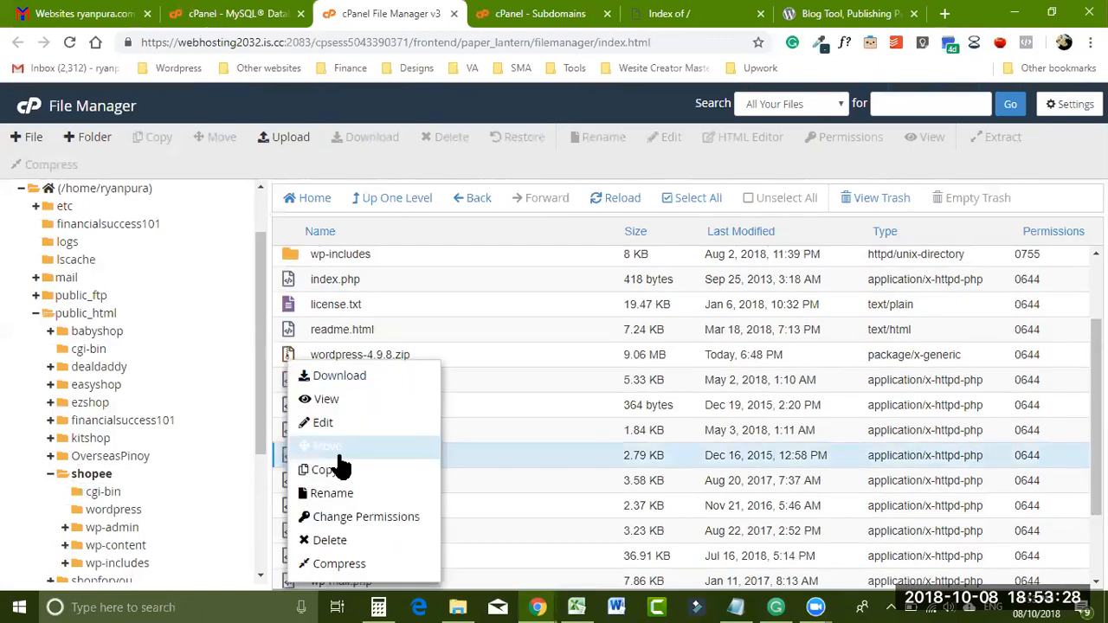
left_click(345, 424)
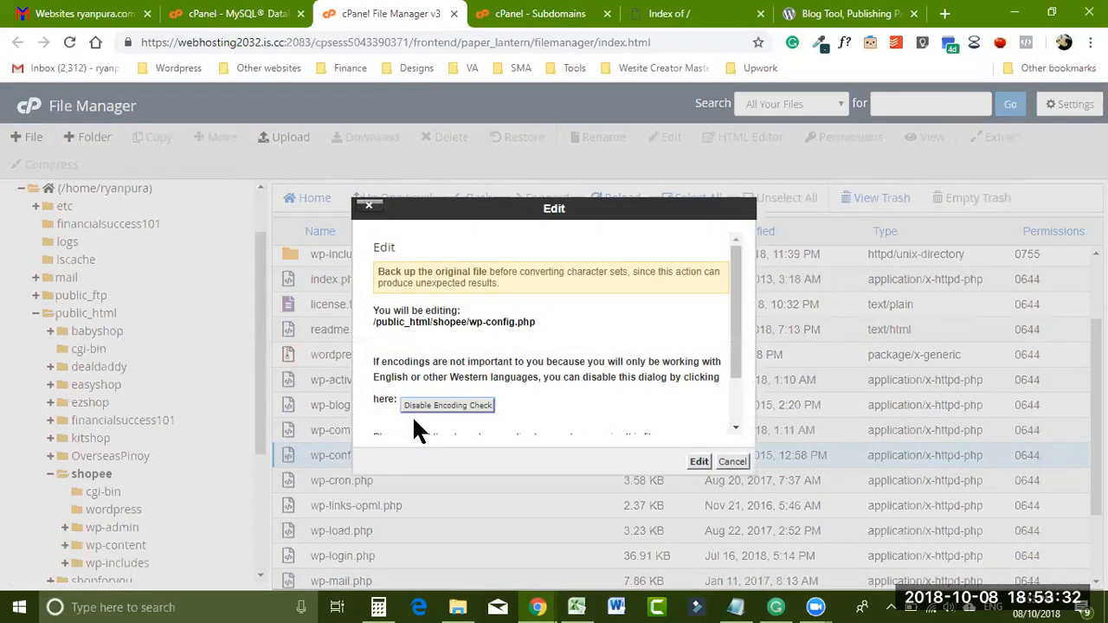
left_click(699, 461)
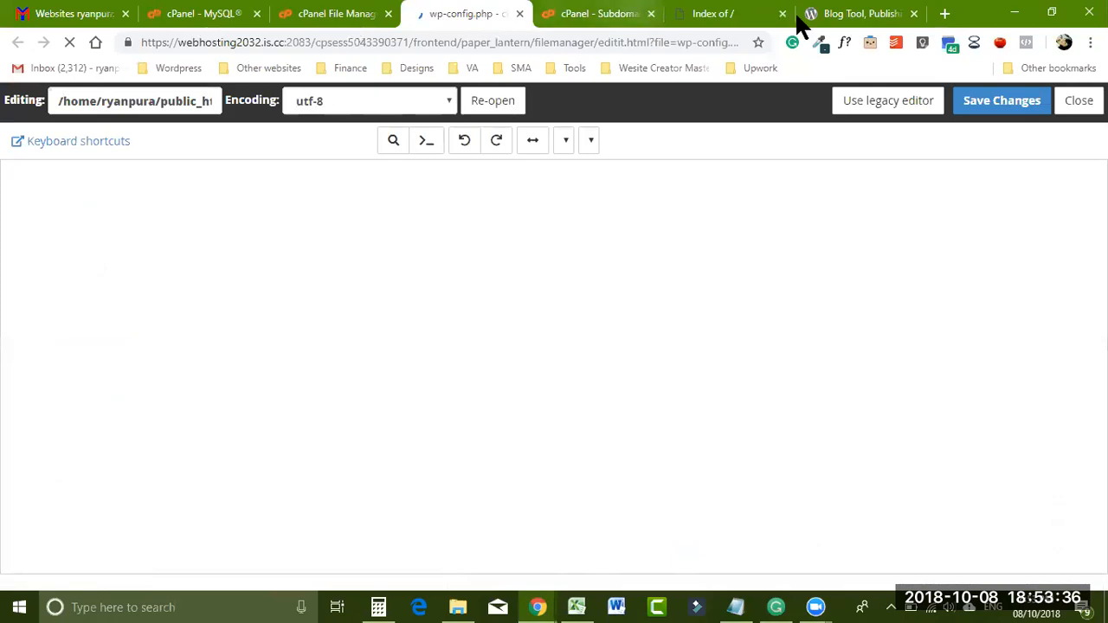
scroll(554, 366, "down", 3)
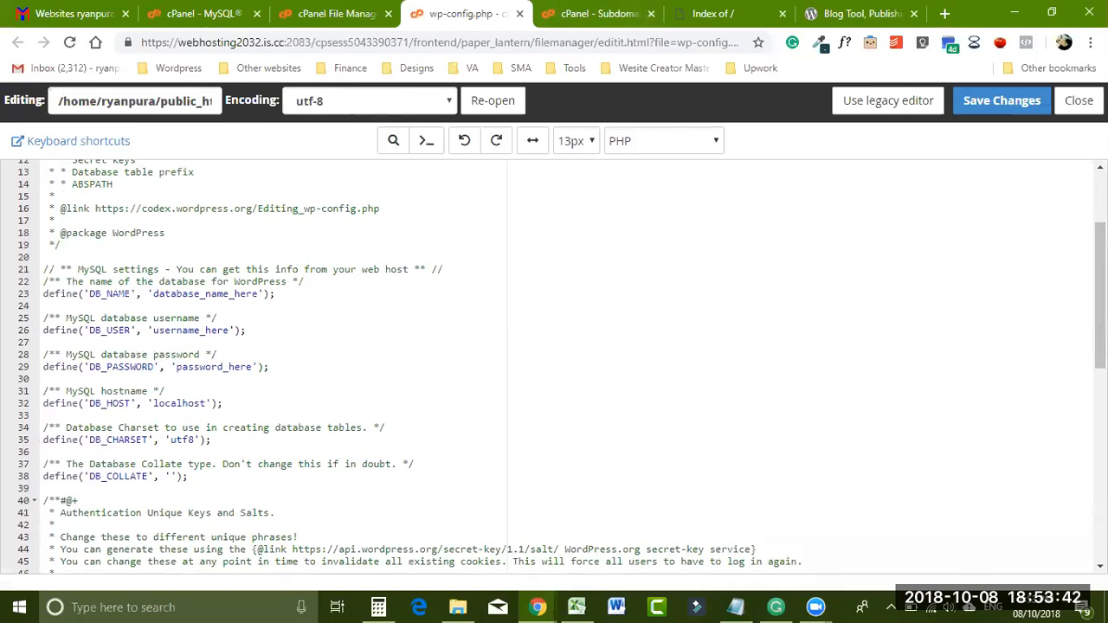
left_click_drag(1100, 333, 1100, 337)
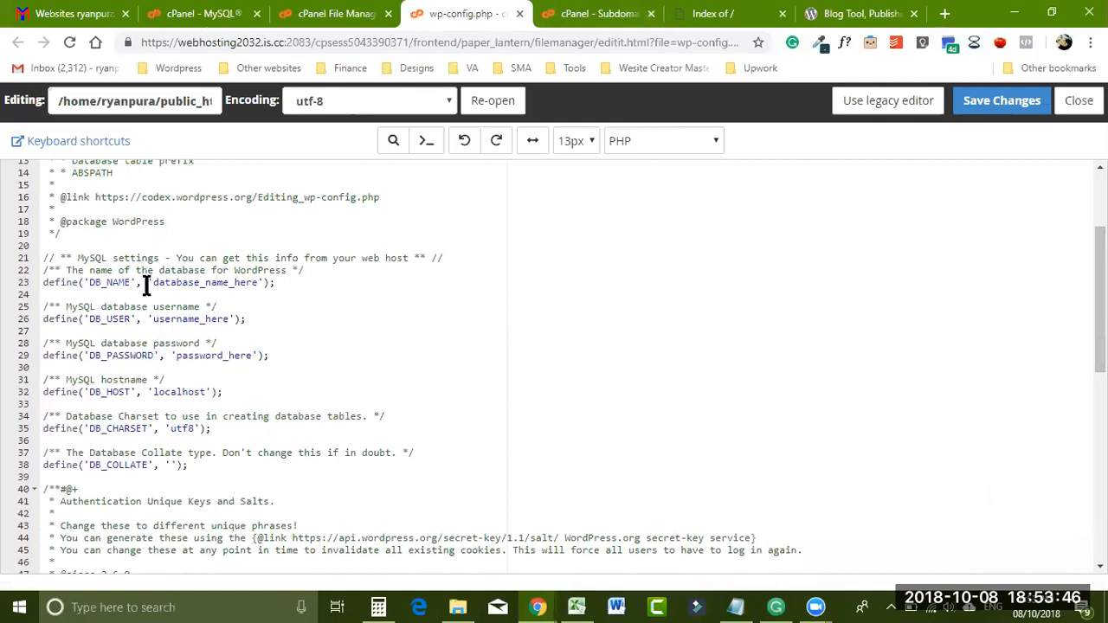
- Paste the shopee database name and user from the notes into lines 23 and 26
left_click(735, 607)
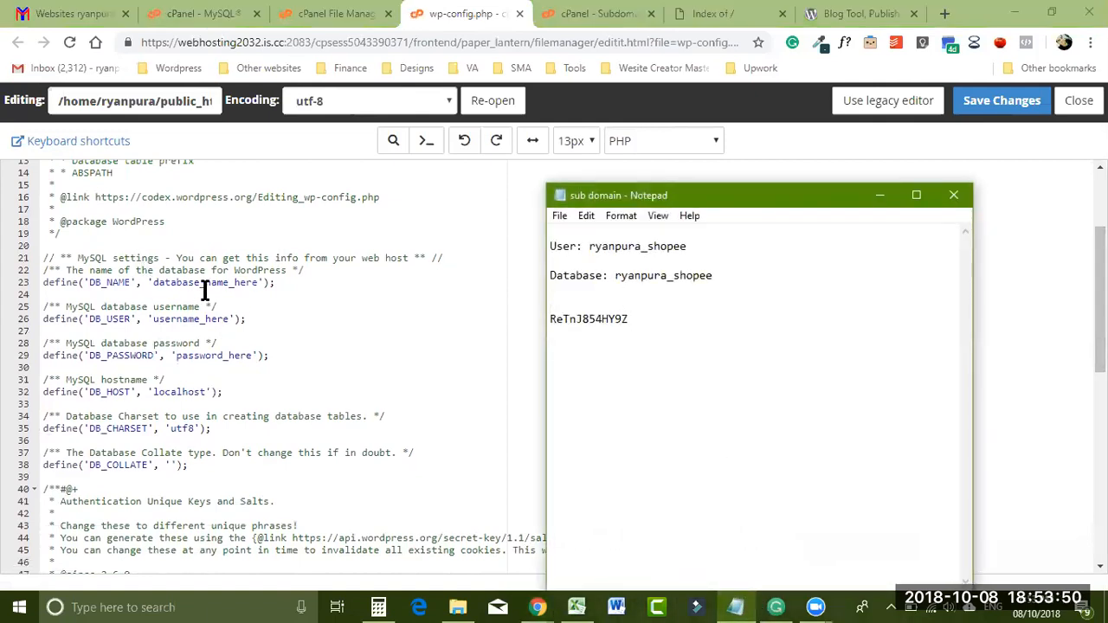
left_click(616, 277)
left_click_drag(624, 277, 719, 272)
key("ctrl+c")
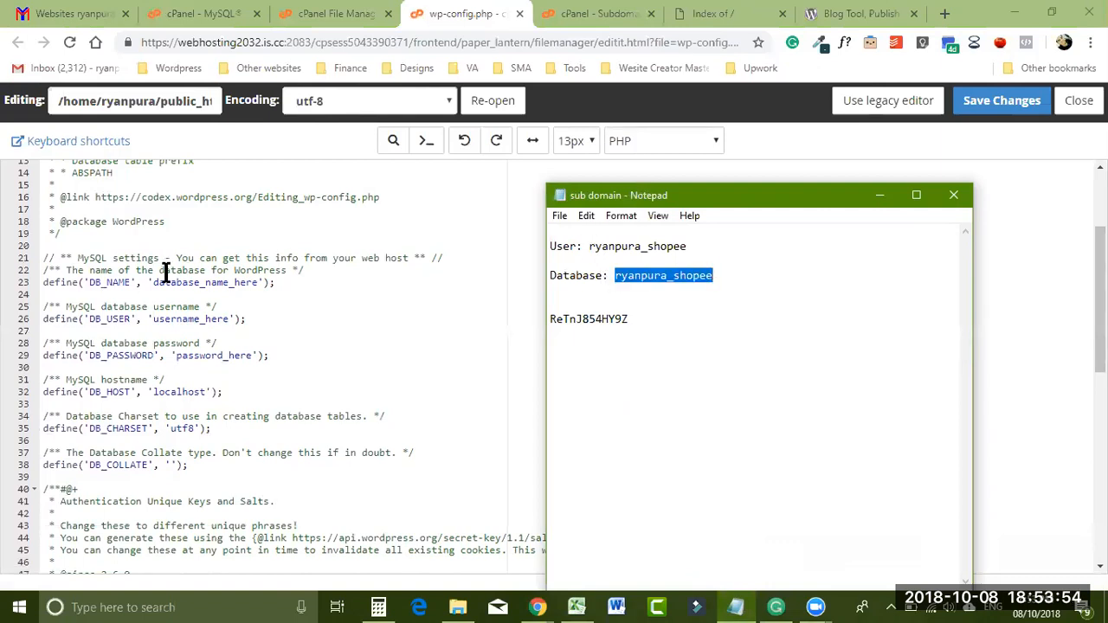
left_click_drag(151, 283, 258, 283)
key("ctrl+v")
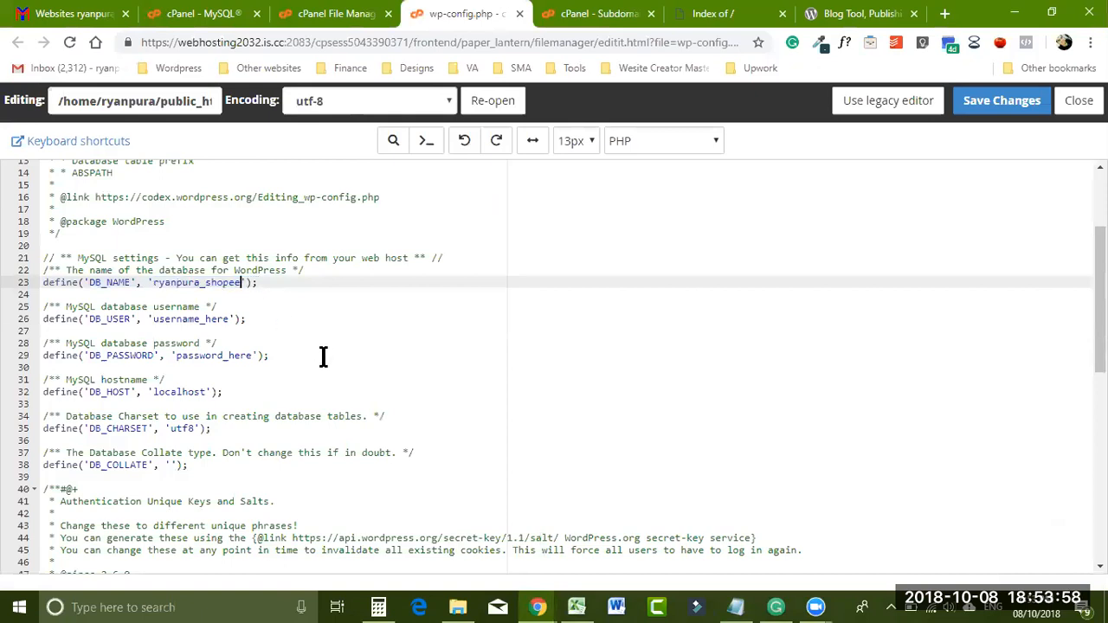
left_click(736, 607)
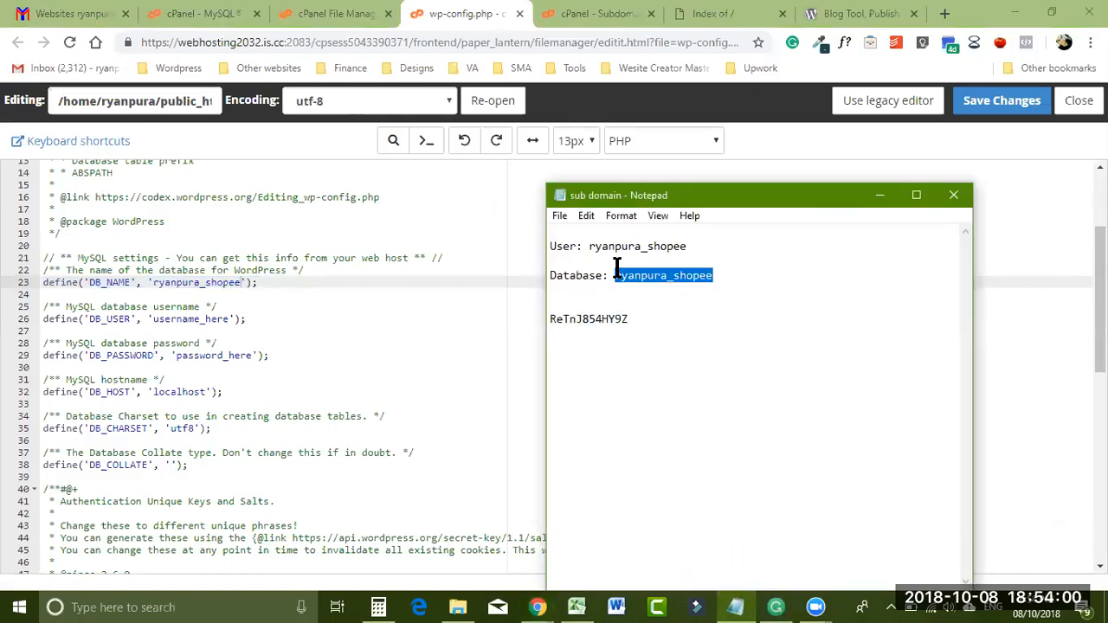
left_click_drag(581, 246, 703, 247)
key("ctrl+c")
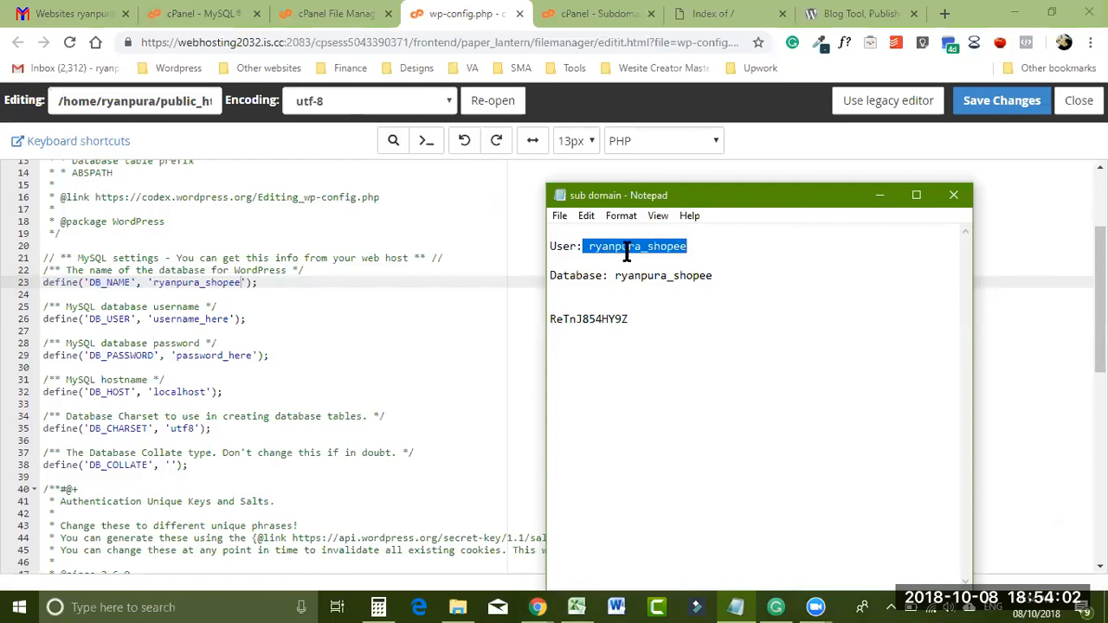
left_click_drag(156, 320, 230, 319)
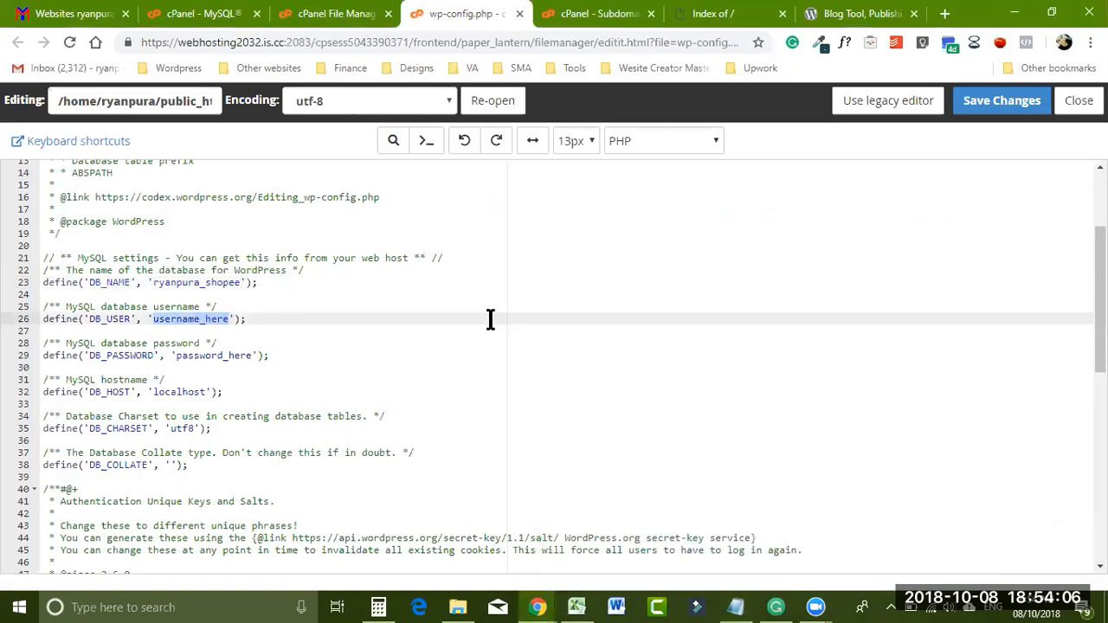
key("ctrl+v")
- Paste the database password into line 29 and save wp-config.php
scroll(1099, 298, "down", 1)
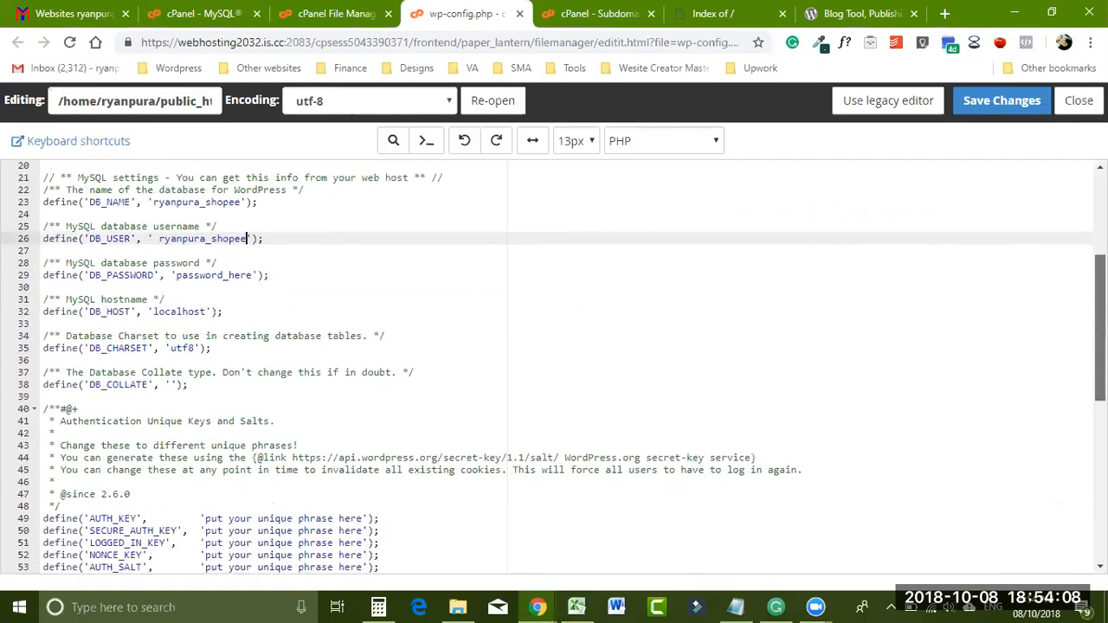
left_click(735, 607)
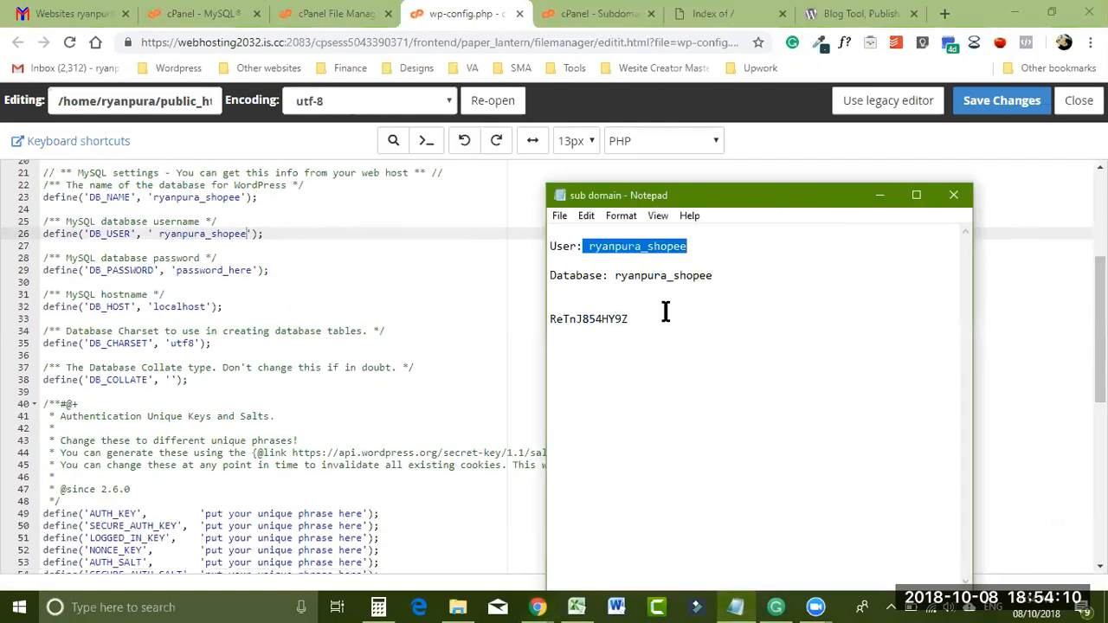
left_click_drag(651, 319, 554, 319)
key("ctrl+c")
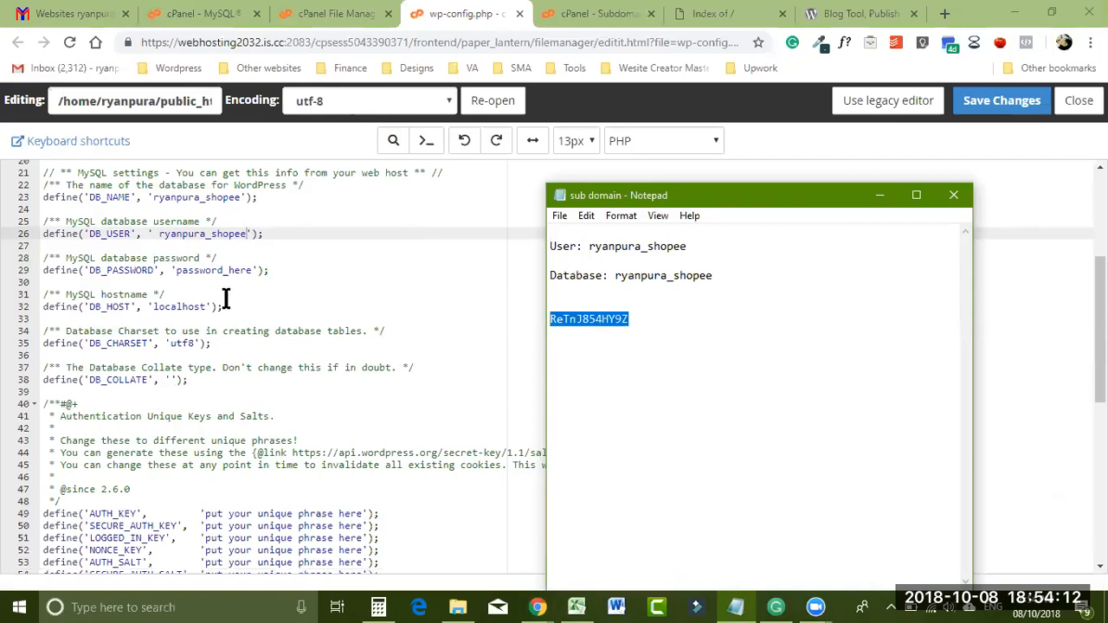
left_click(177, 270)
left_click_drag(177, 270, 243, 270)
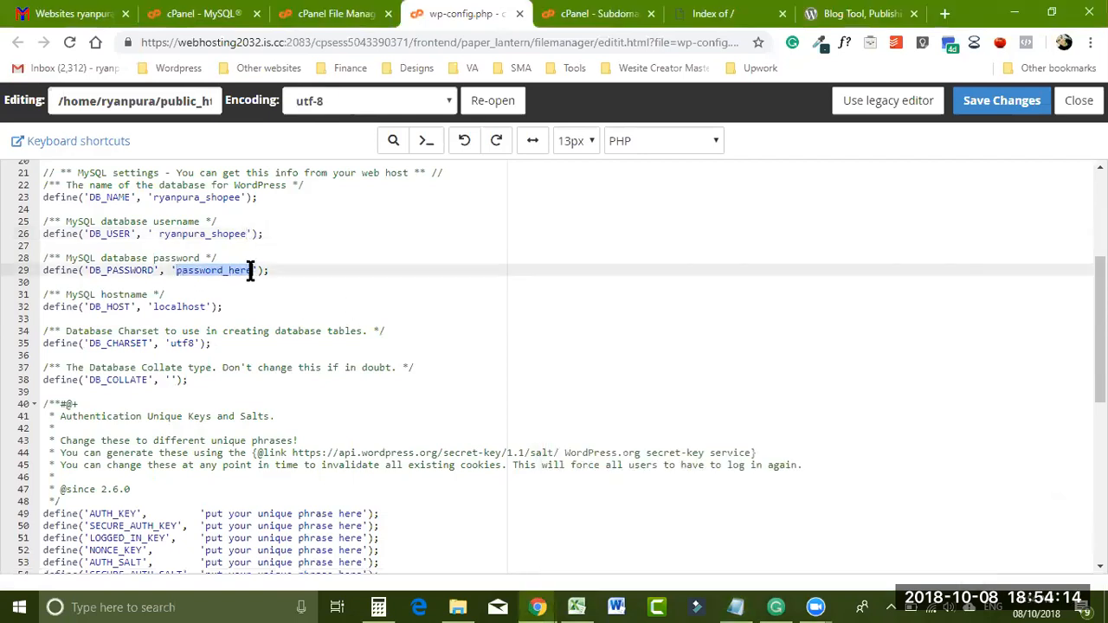
key("ctrl+v")
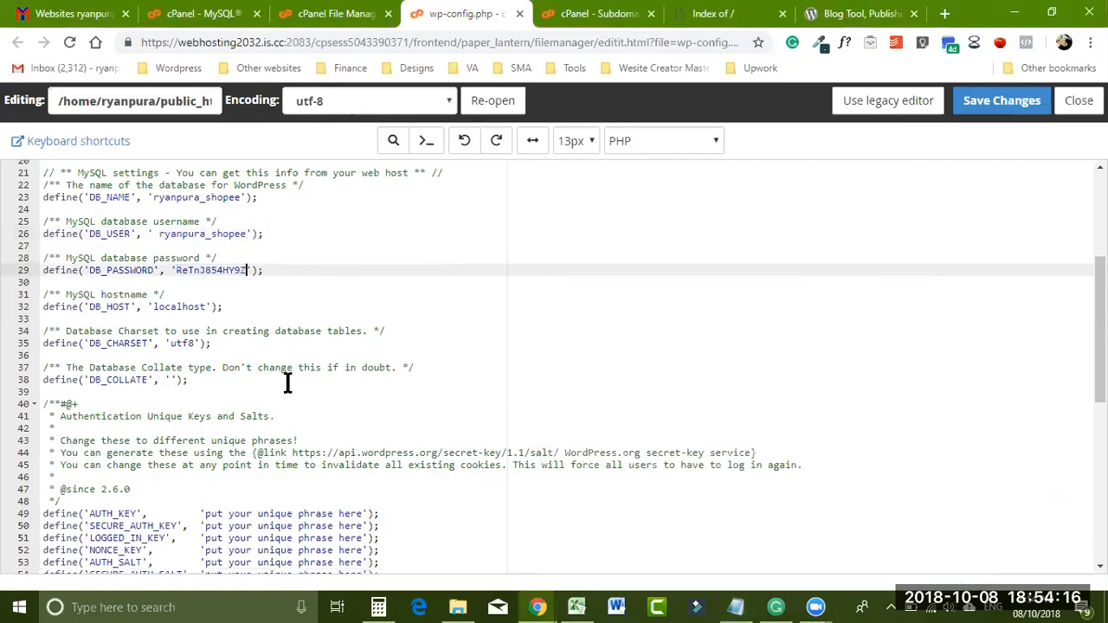
left_click_drag(1099, 329, 1099, 292)
left_click(986, 108)
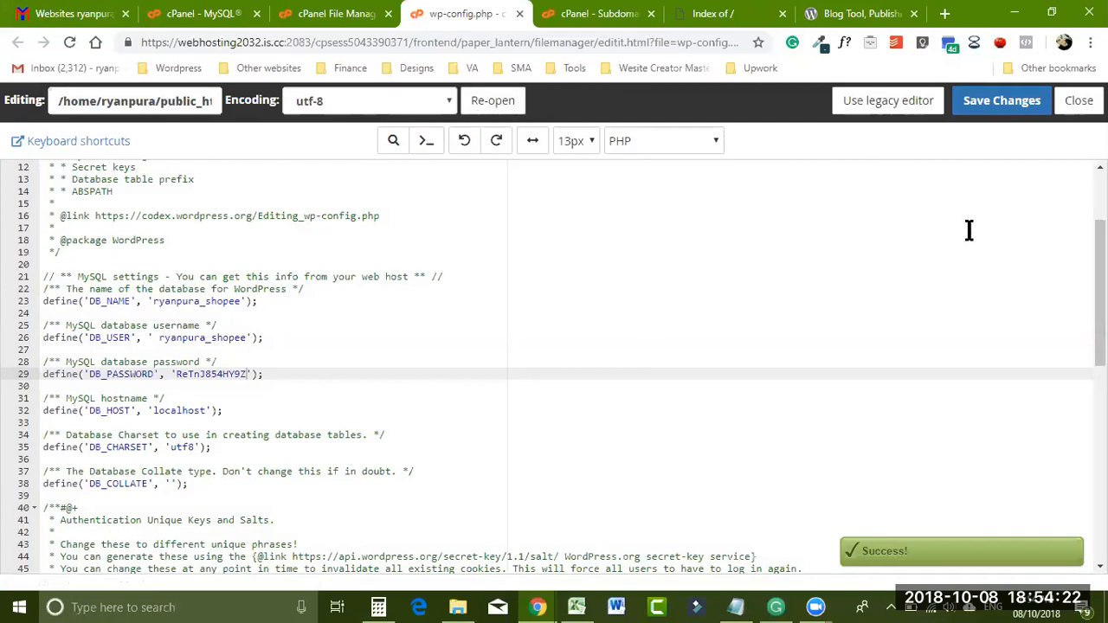
scroll(554, 363, "up", 3)
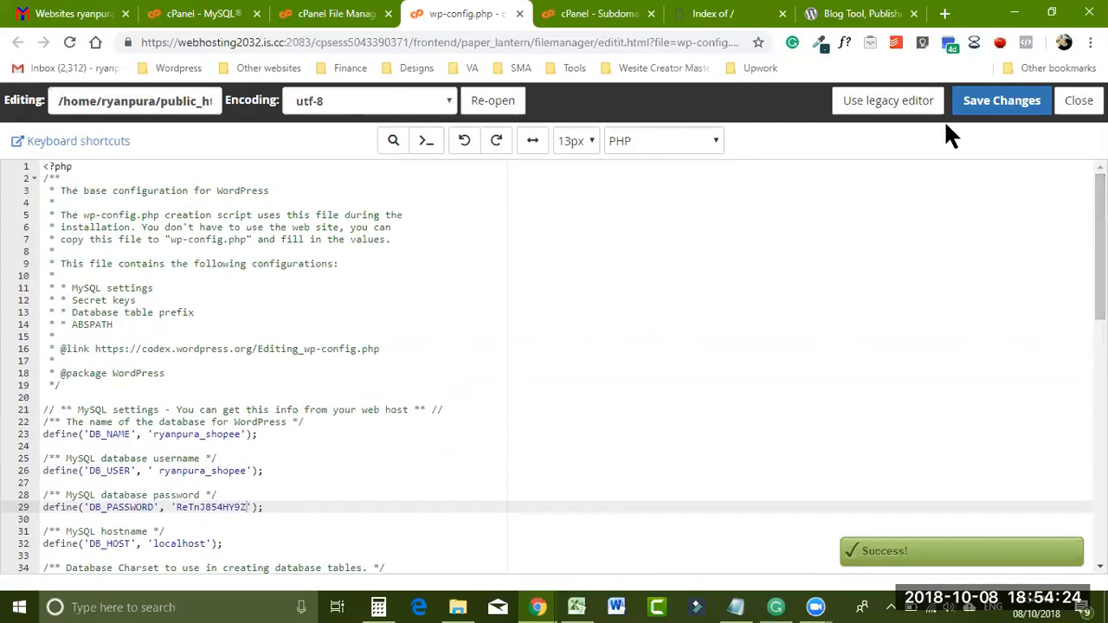
- Load shopee.ryanpura.com/wp-admin in a new tab, hitting the database connection error
left_click(944, 13)
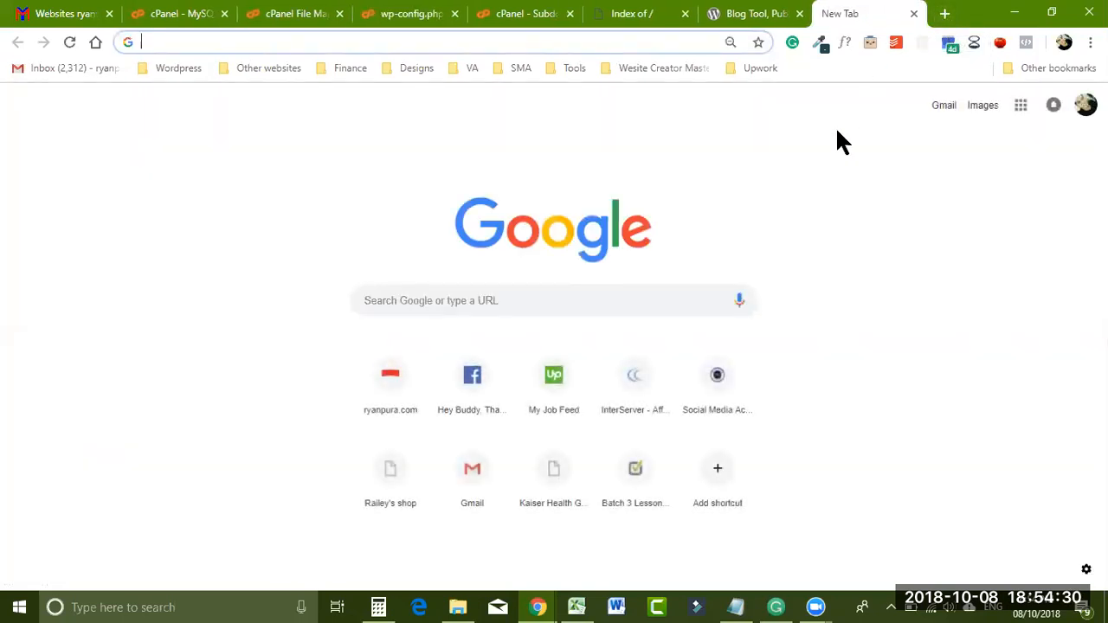
type("shopp")
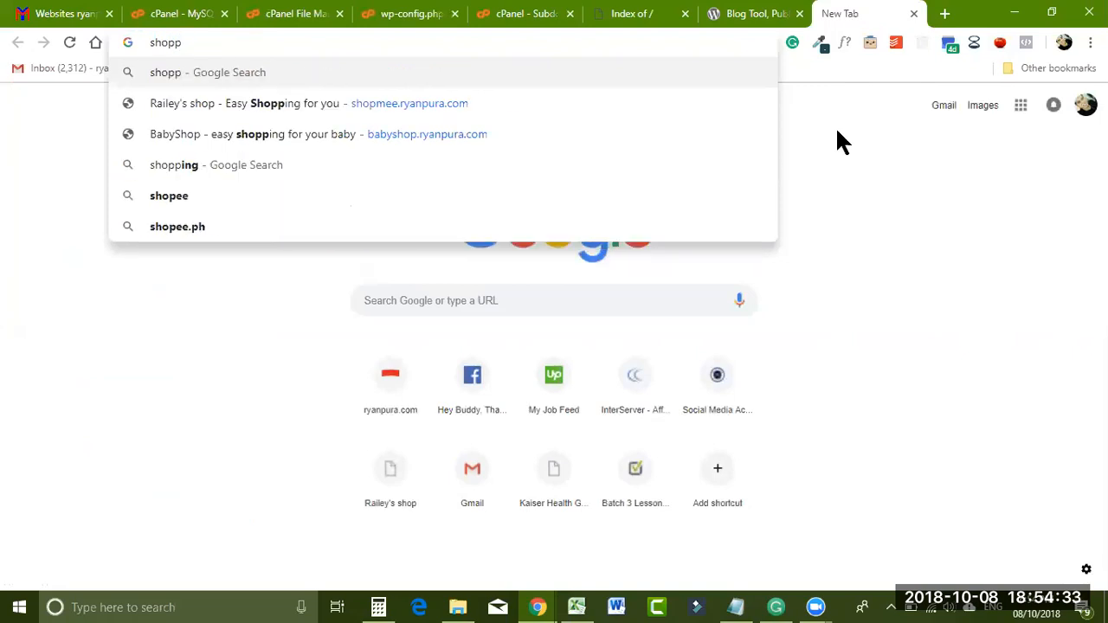
key("BackSpace")
type("e")
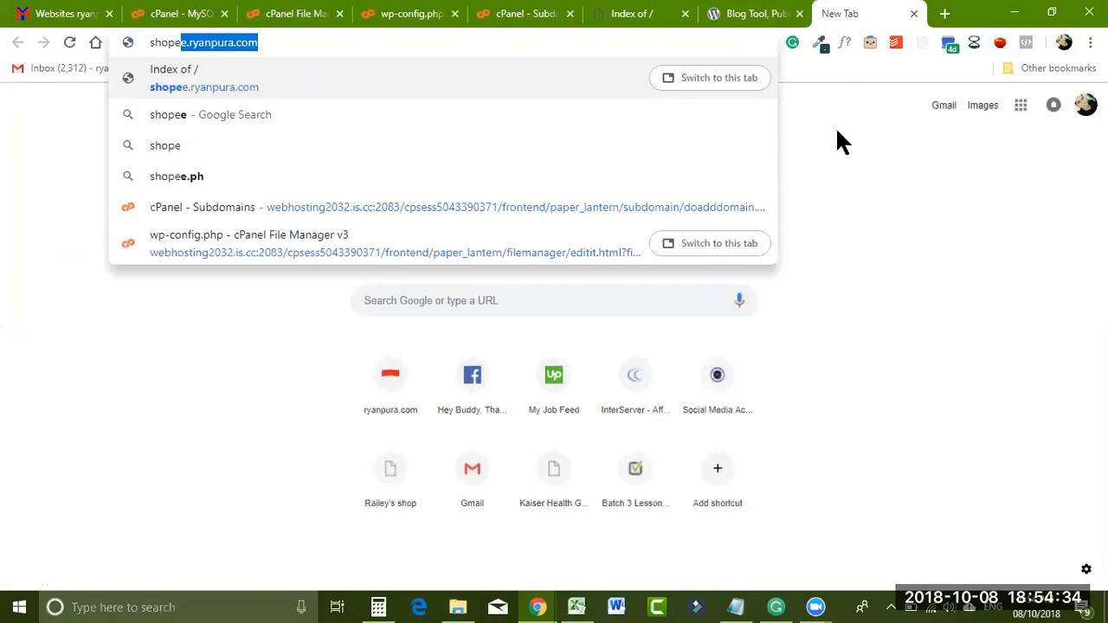
left_click(255, 43)
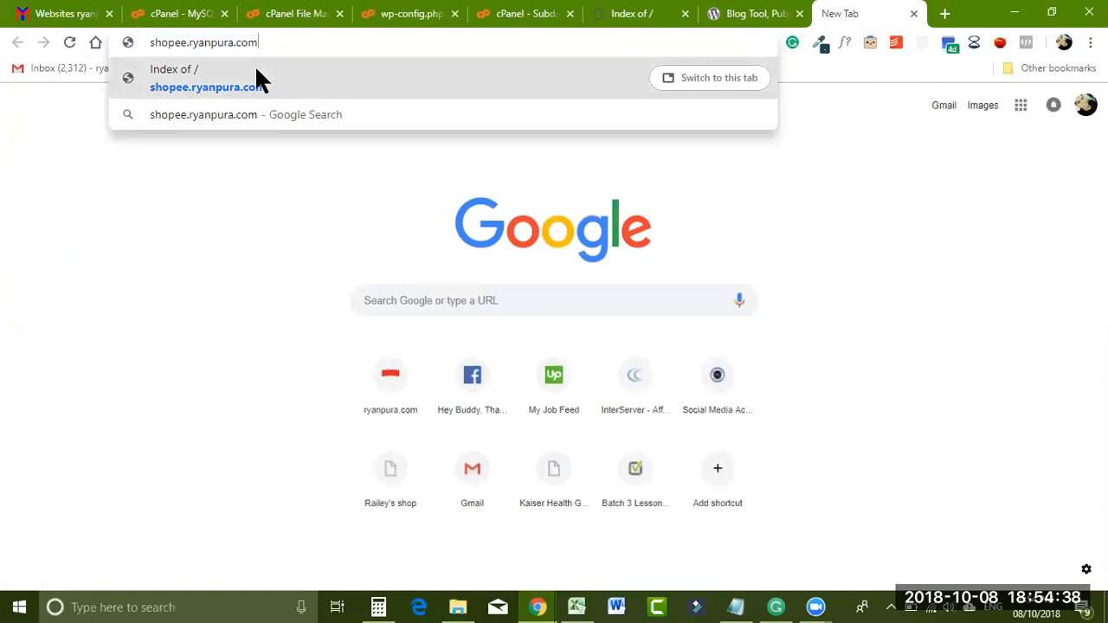
type("/ad")
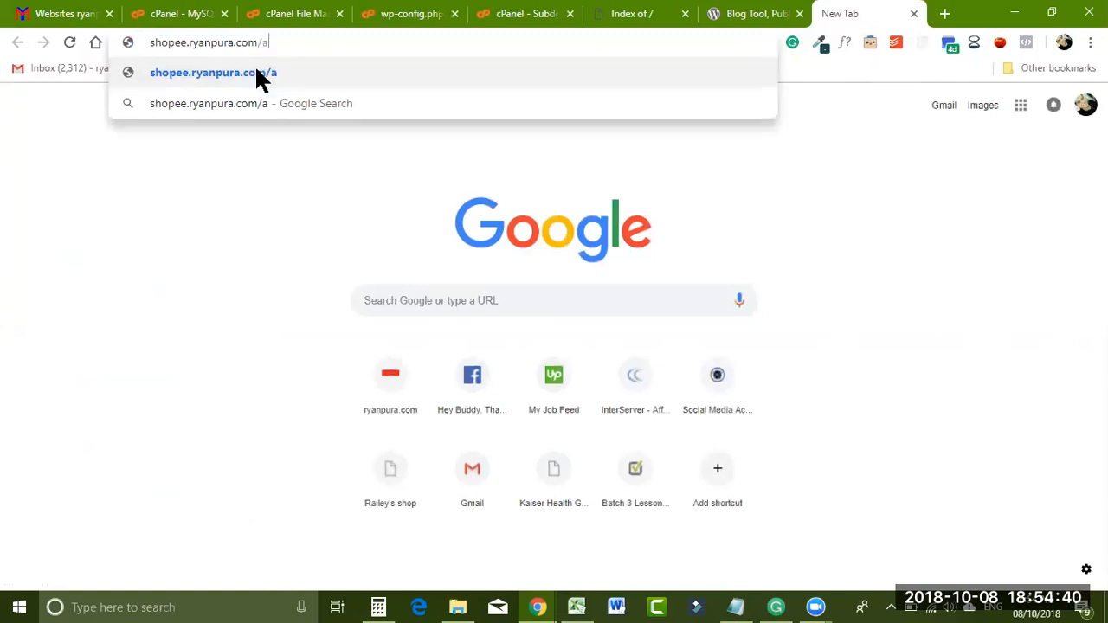
key("BackSpace")
key("BackSpace")
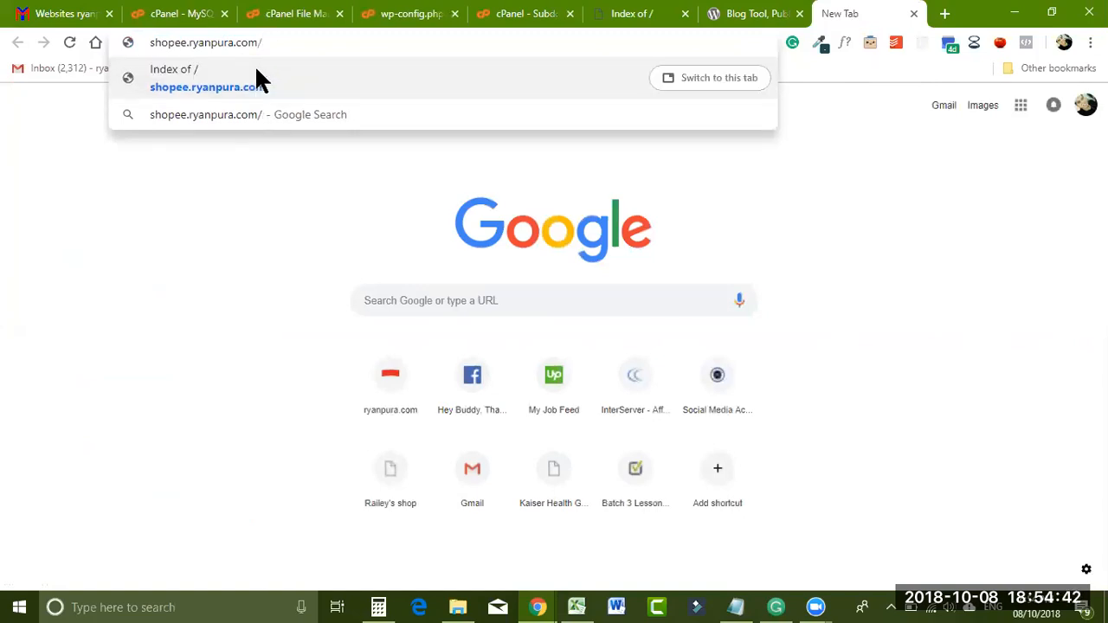
type("wp-admin/")
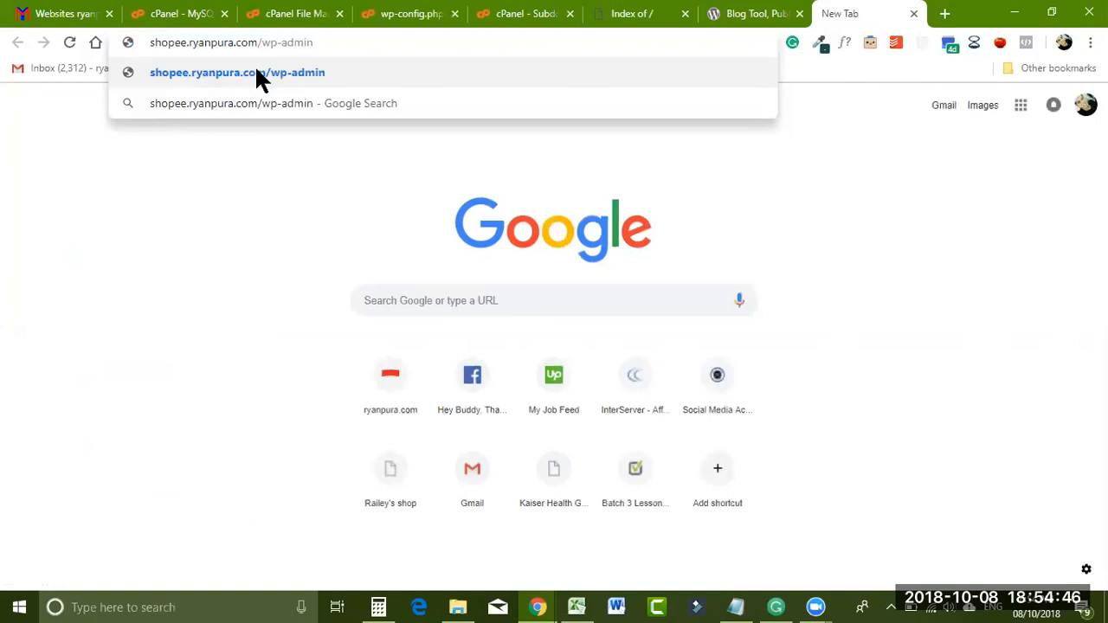
left_click(257, 73)
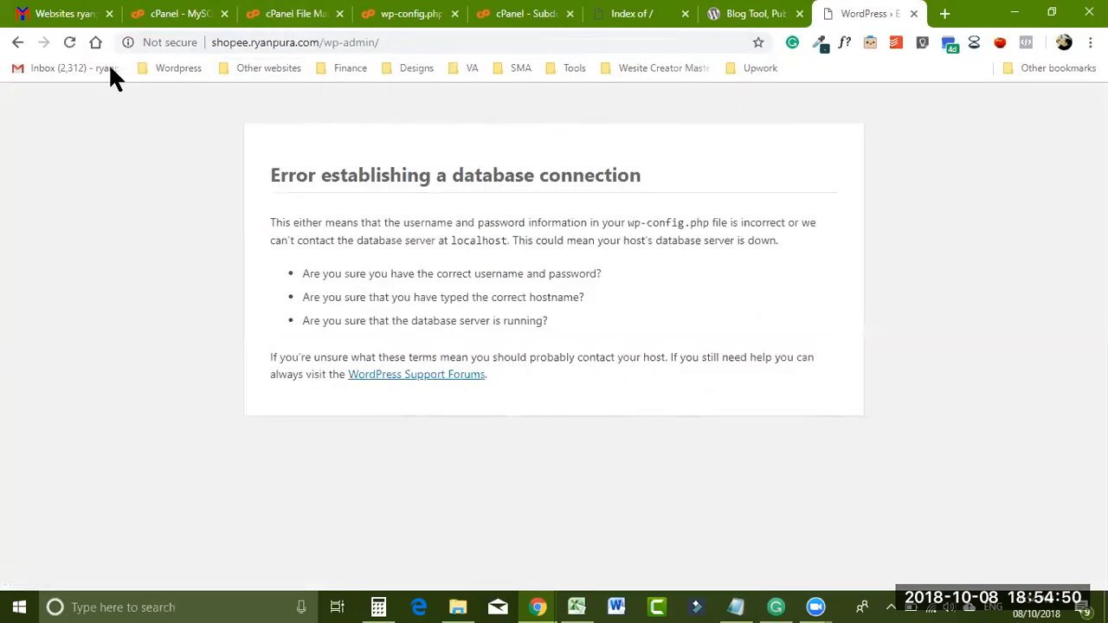
left_click(19, 43)
- Load shopee.ryanpura.com in a fresh tab, which also shows the database connection error
left_click(913, 14)
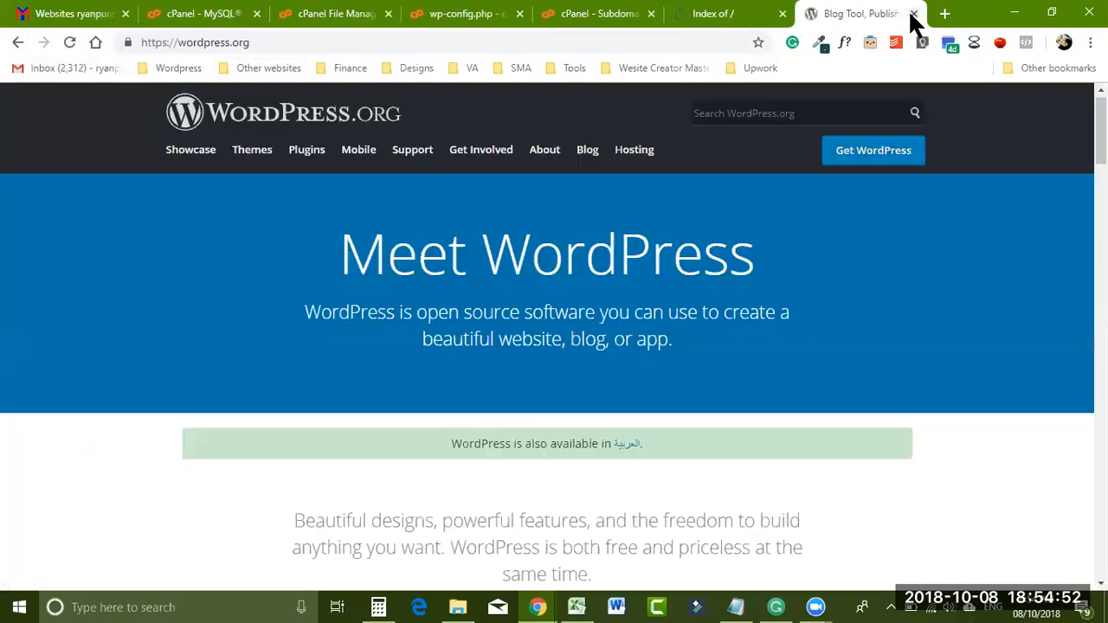
left_click(944, 15)
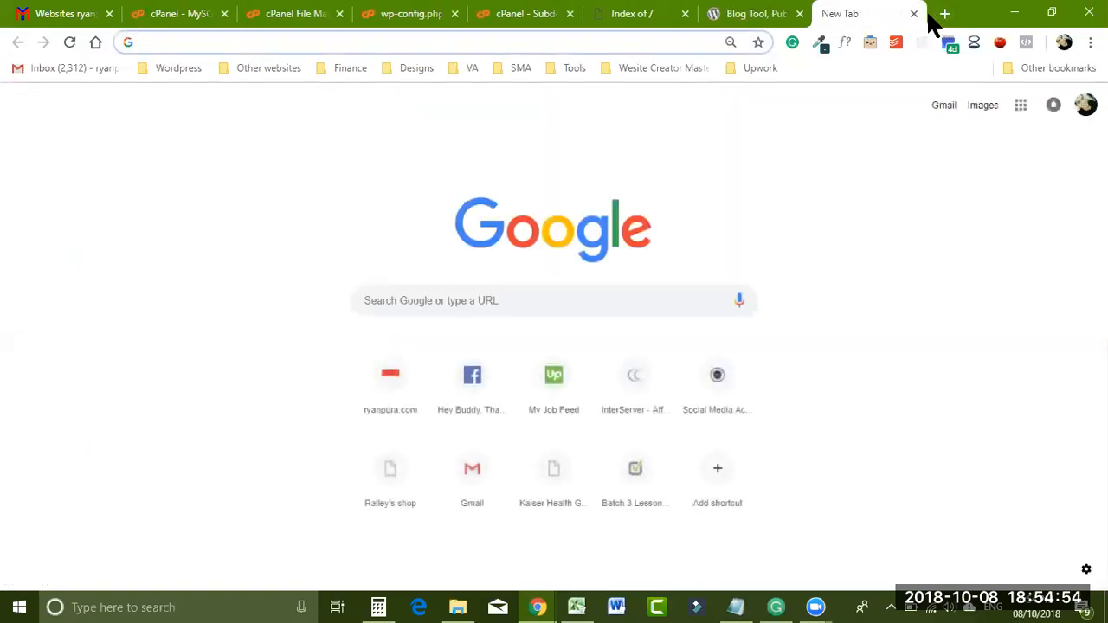
type("r")
key("BackSpace")
key("BackSpace")
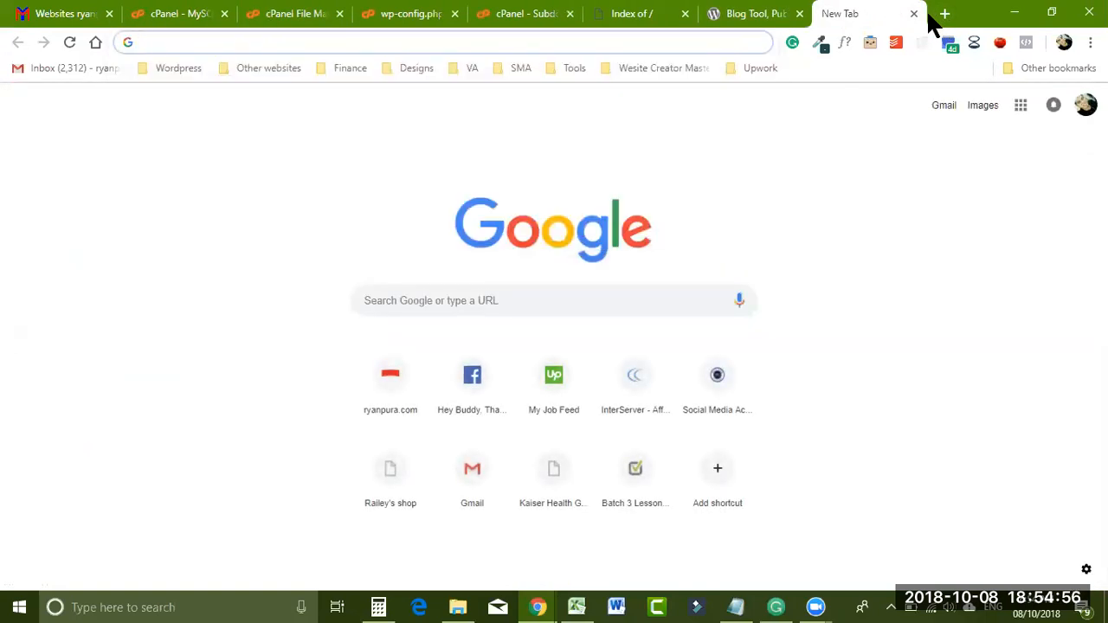
type("shop")
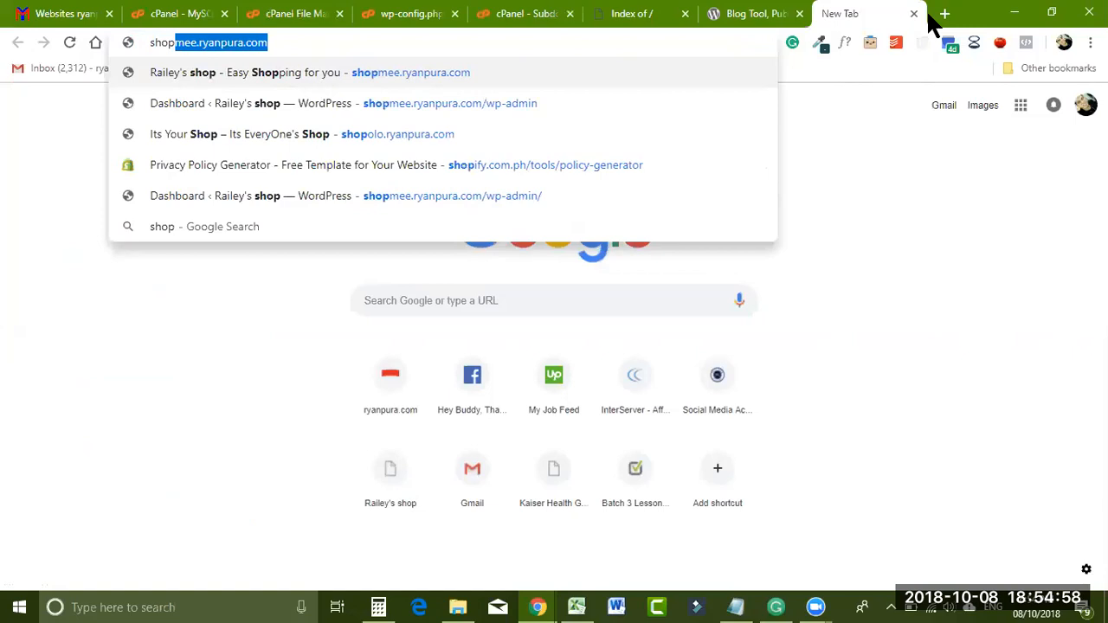
left_click(390, 42)
key("BackSpace")
key("BackSpace")
key("BackSpace")
key("BackSpace")
key("BackSpace")
key("BackSpace")
key("BackSpace")
key("BackSpace")
key("BackSpace")
key("BackSpace")
key("BackSpace")
key("BackSpace")
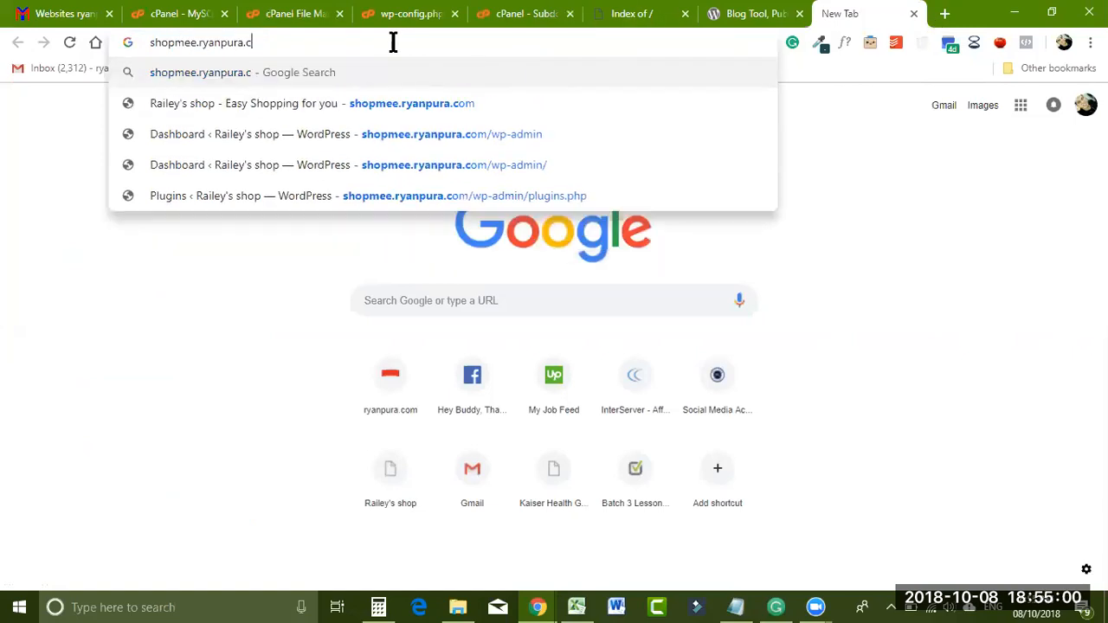
key("BackSpace")
key("BackSpace")
key("BackSpace")
key("BackSpace")
type("ee.")
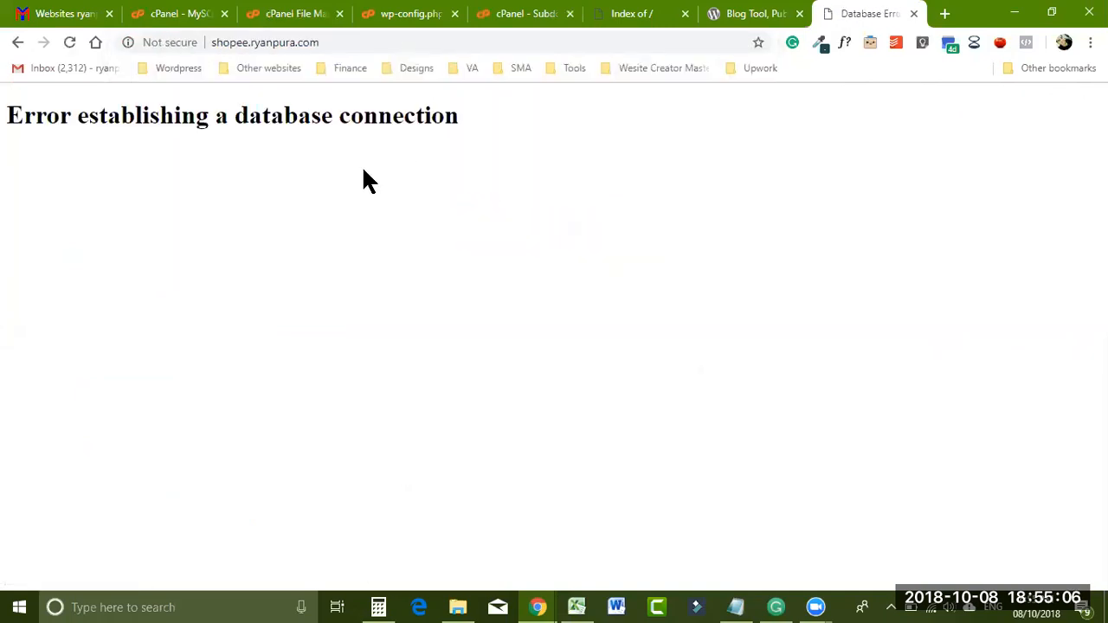
- Go back and return to the Index of / listing and cPanel subdomains tabs
left_click(17, 44)
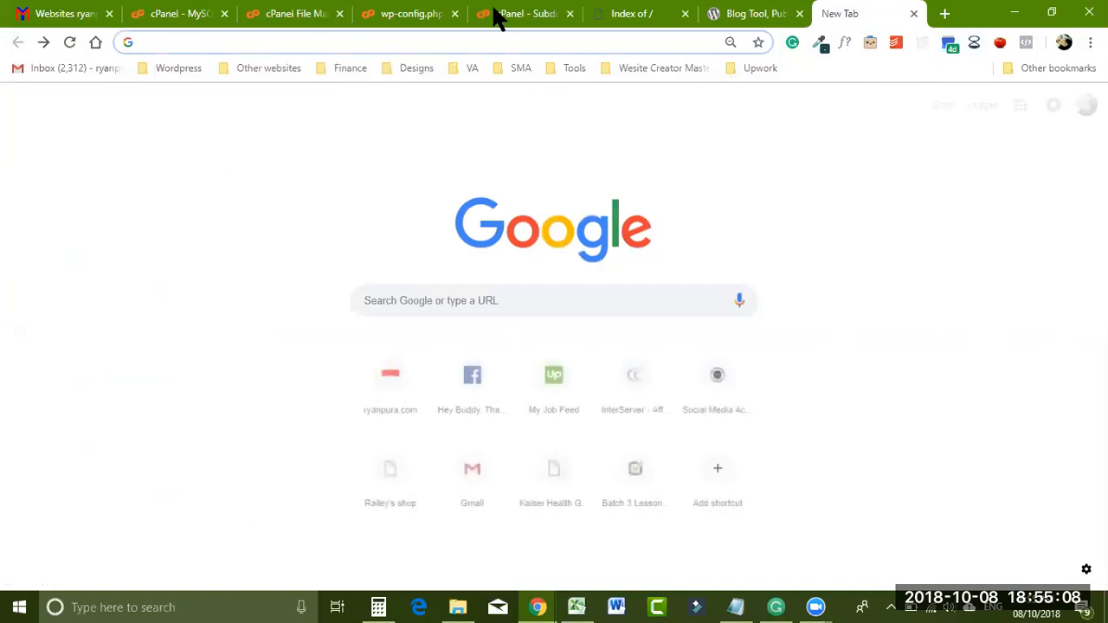
left_click(619, 16)
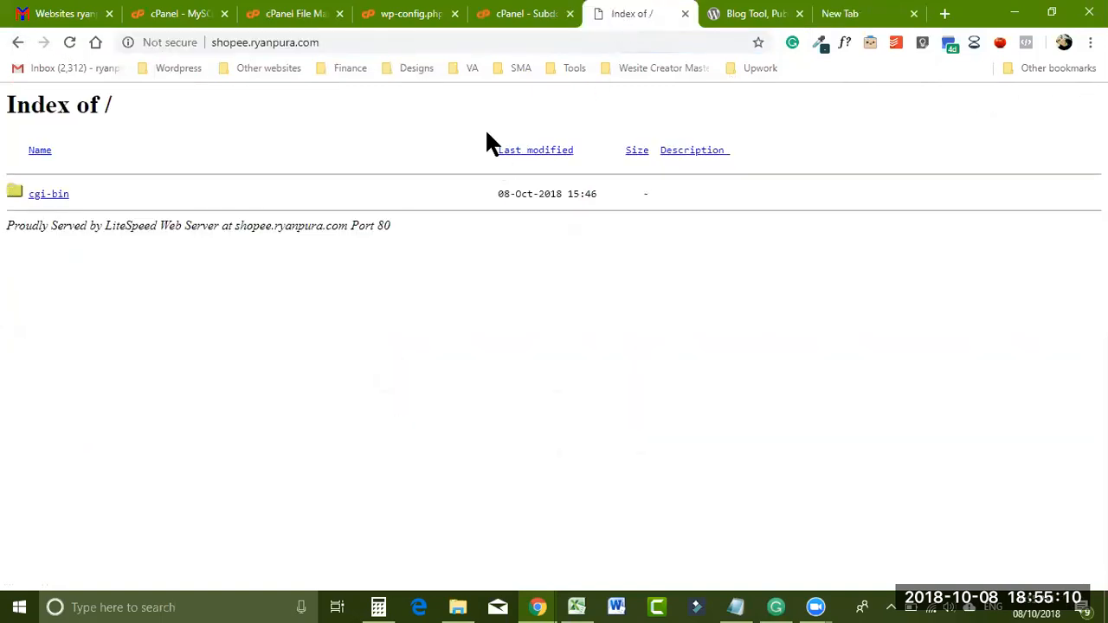
left_click(522, 13)
- Compare the wp-config.php credentials against the saved database notes
left_click(421, 15)
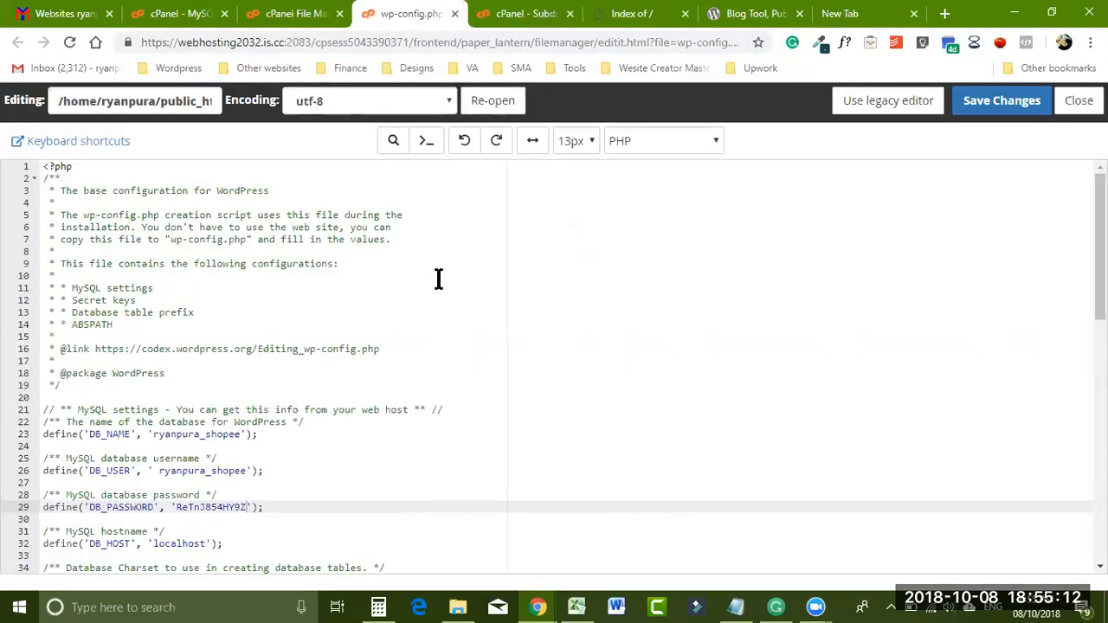
scroll(1100, 260, "down", 1)
scroll(554, 363, "down", 2)
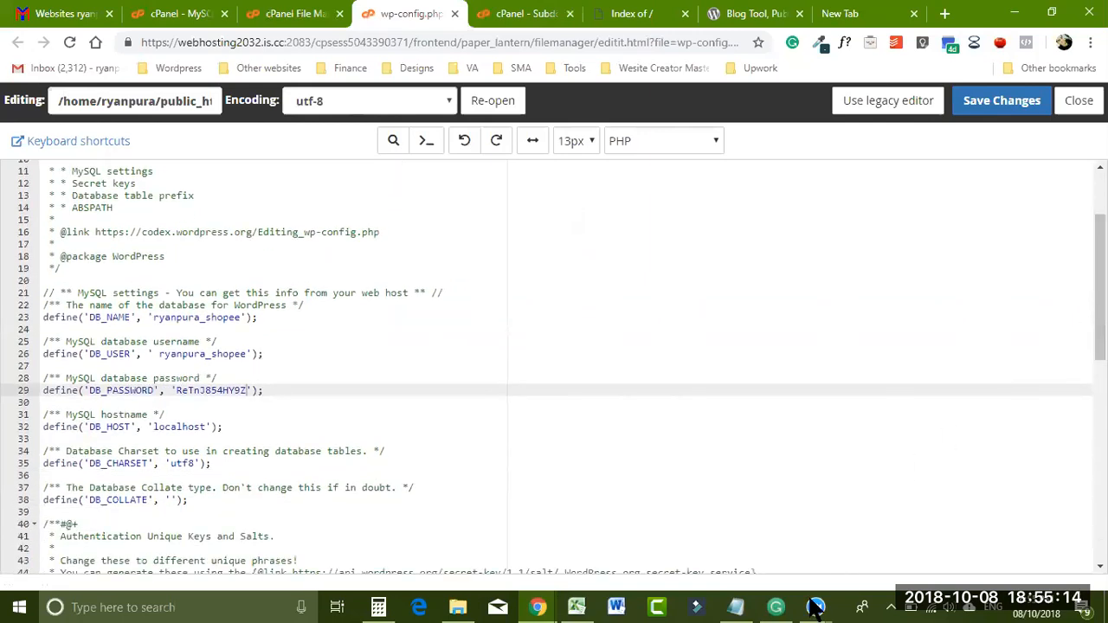
left_click(736, 607)
left_click(701, 318)
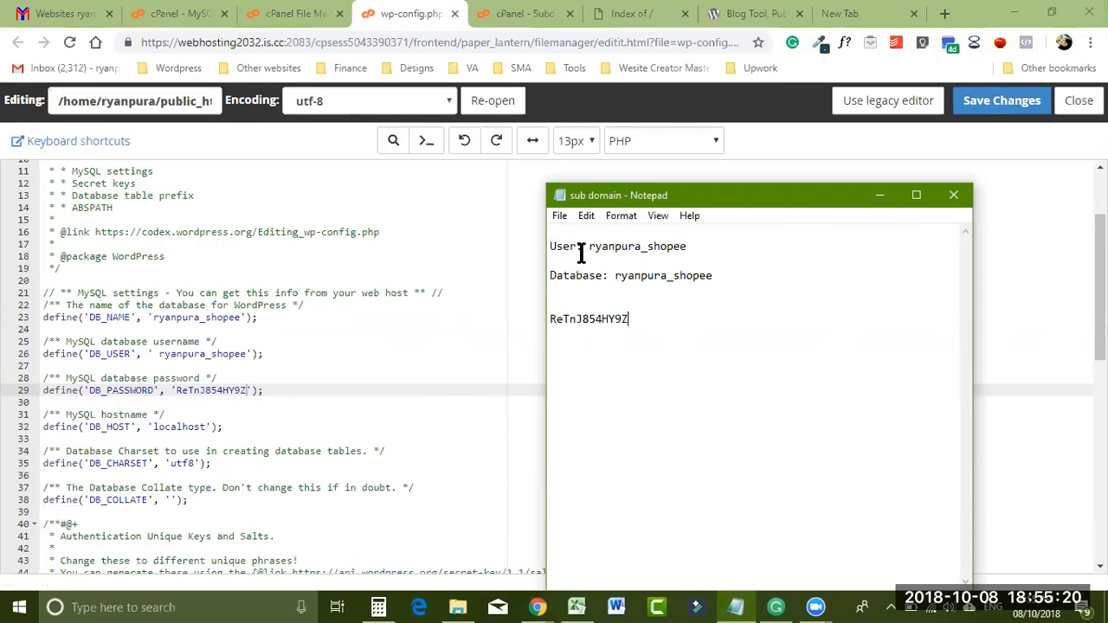
- Look over the shopee files in File Manager and the Subdomains list
left_click(529, 14)
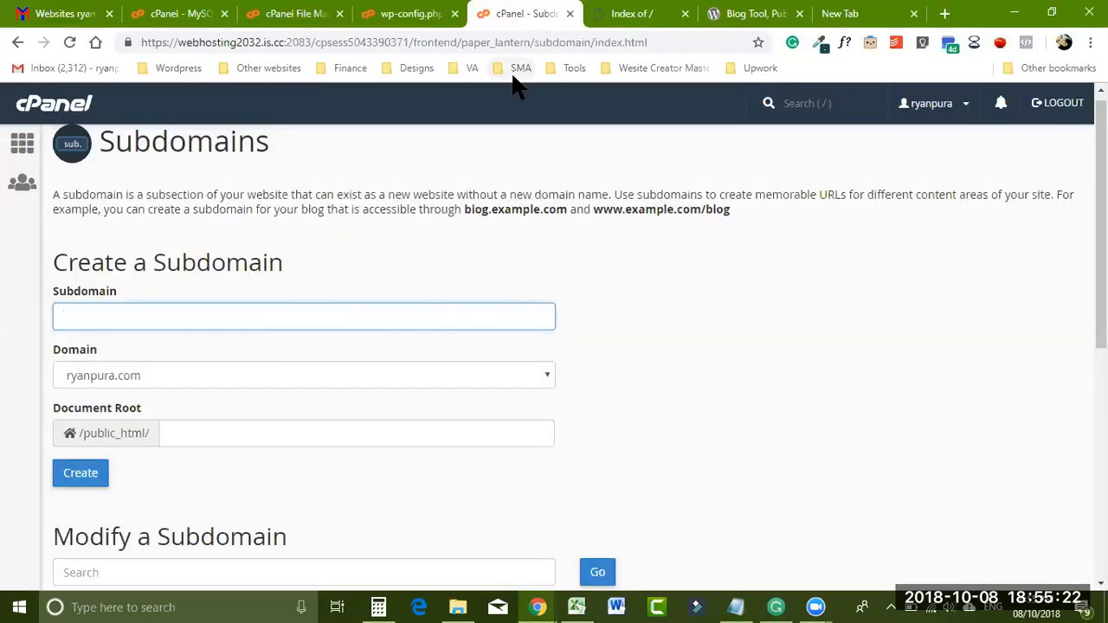
left_click(295, 12)
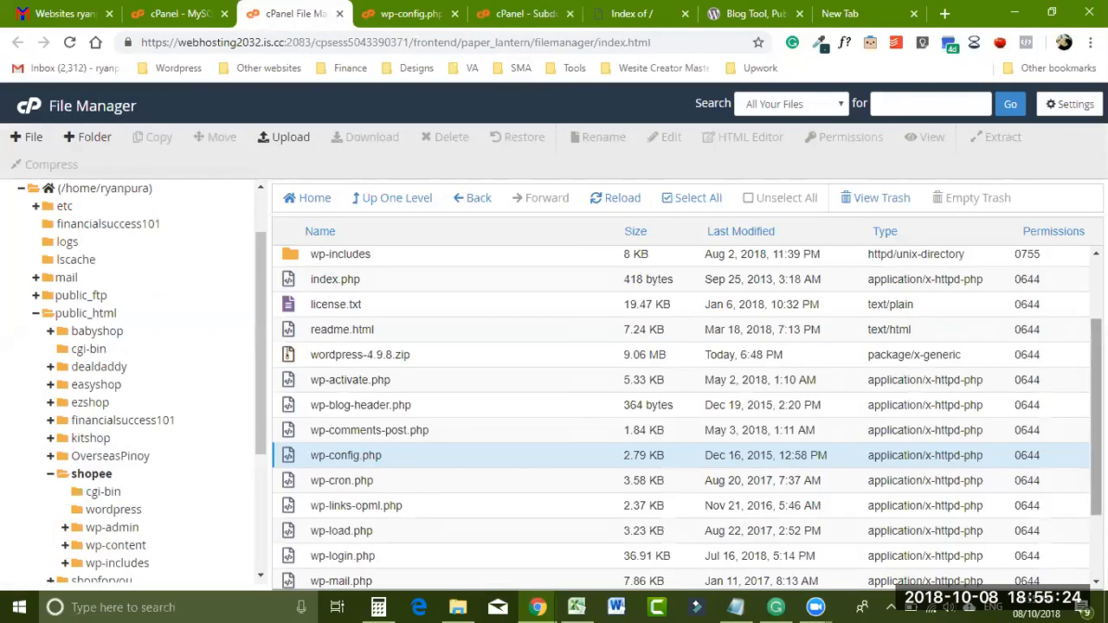
scroll(681, 419, "down", 1)
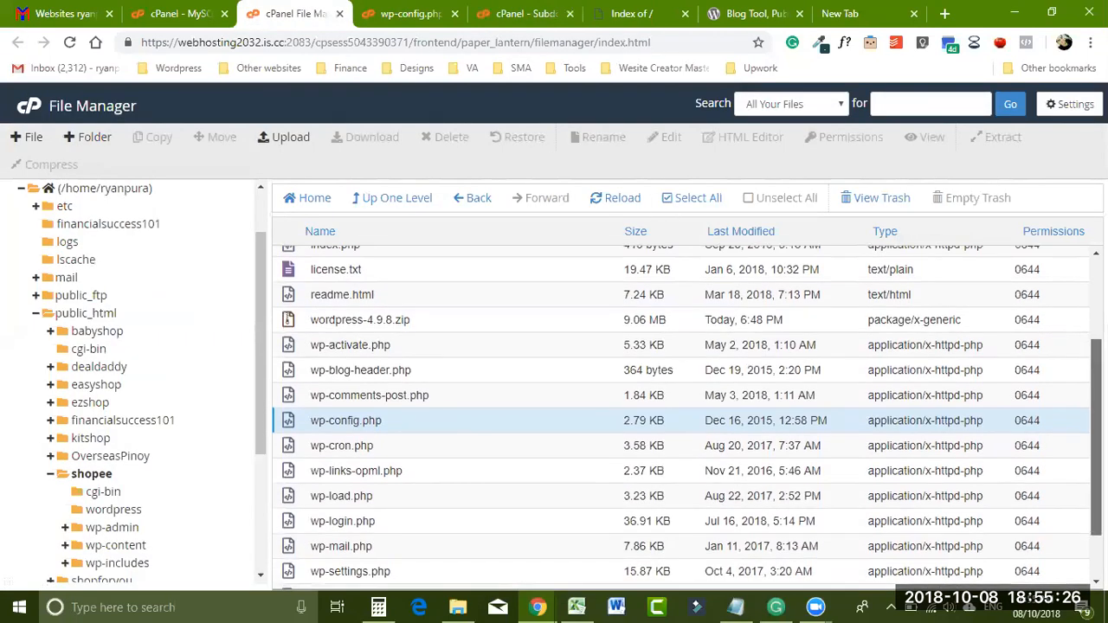
scroll(681, 419, "up", 3)
left_click(511, 13)
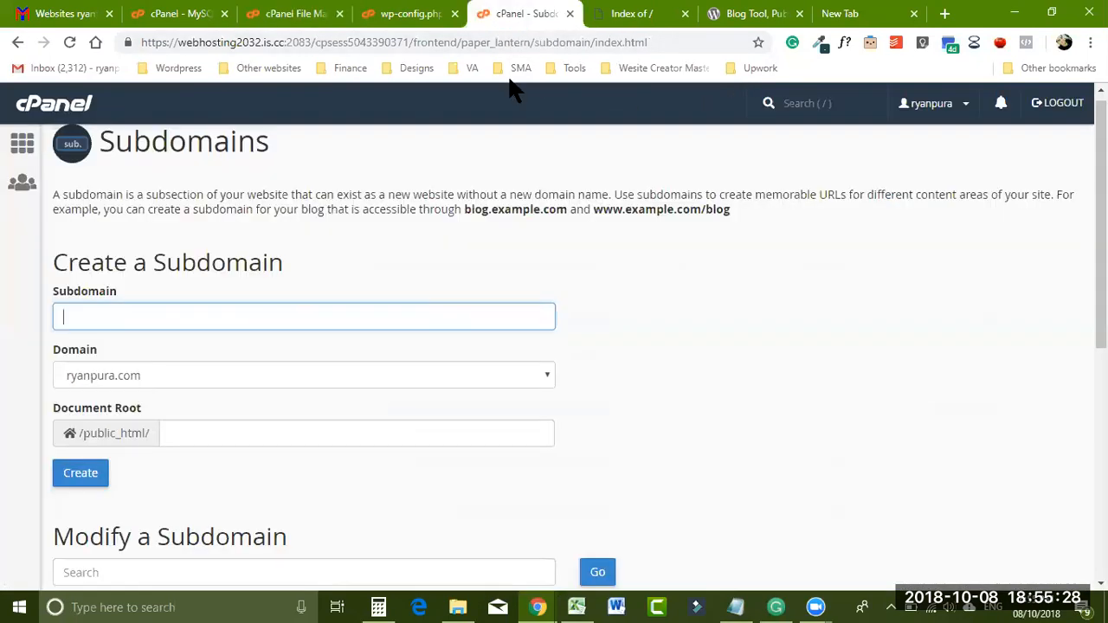
scroll(1064, 178, "down", 3)
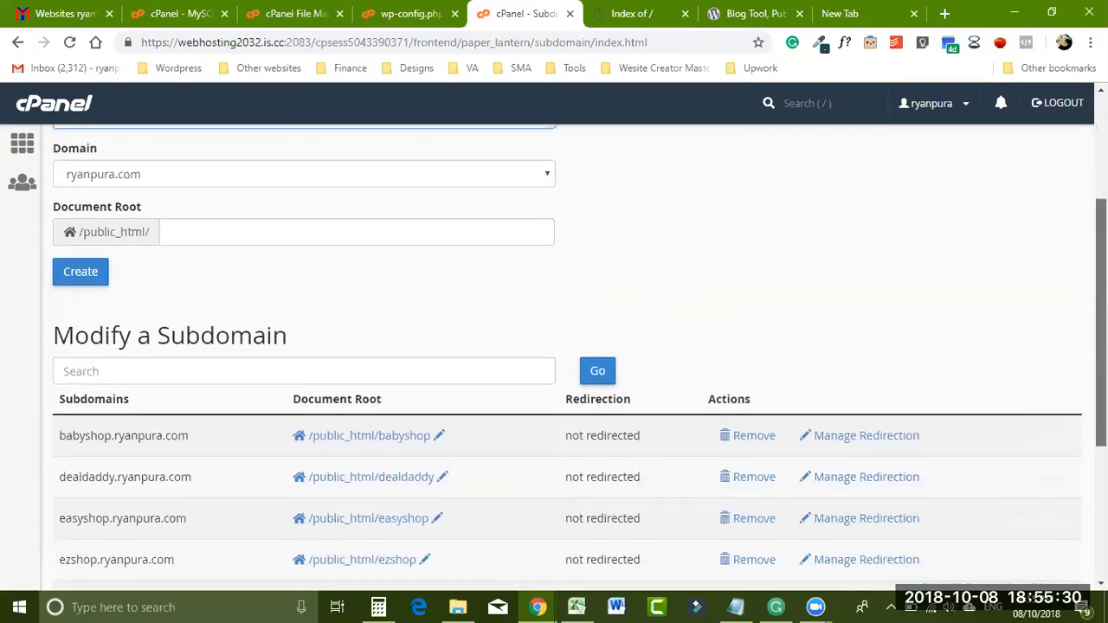
scroll(578, 358, "down", 3)
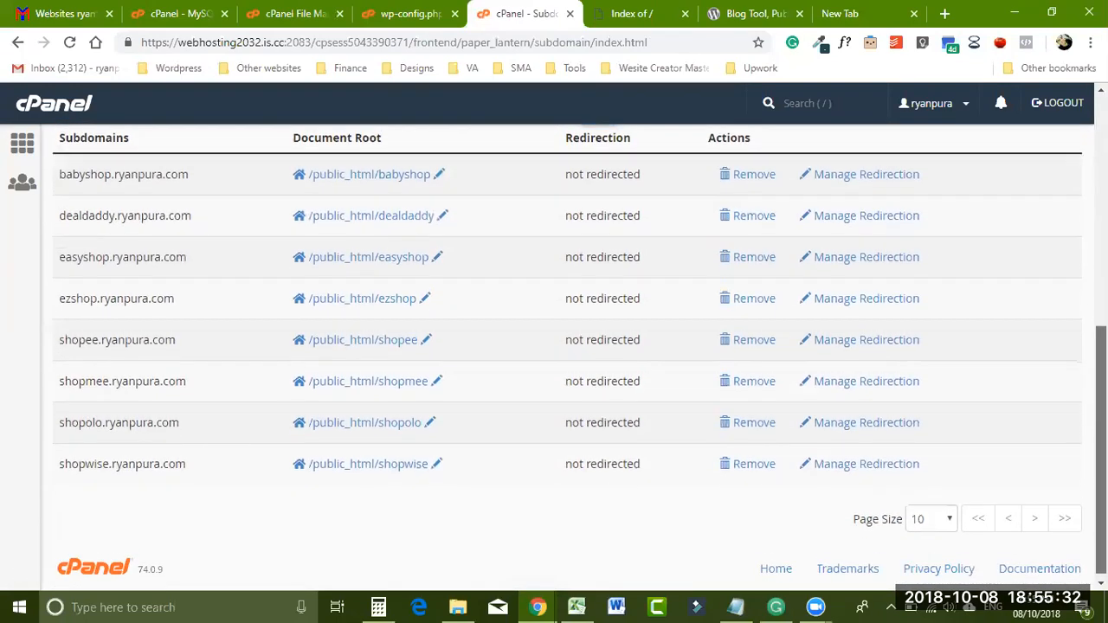
scroll(571, 356, "up", 1)
scroll(571, 357, "up", 1)
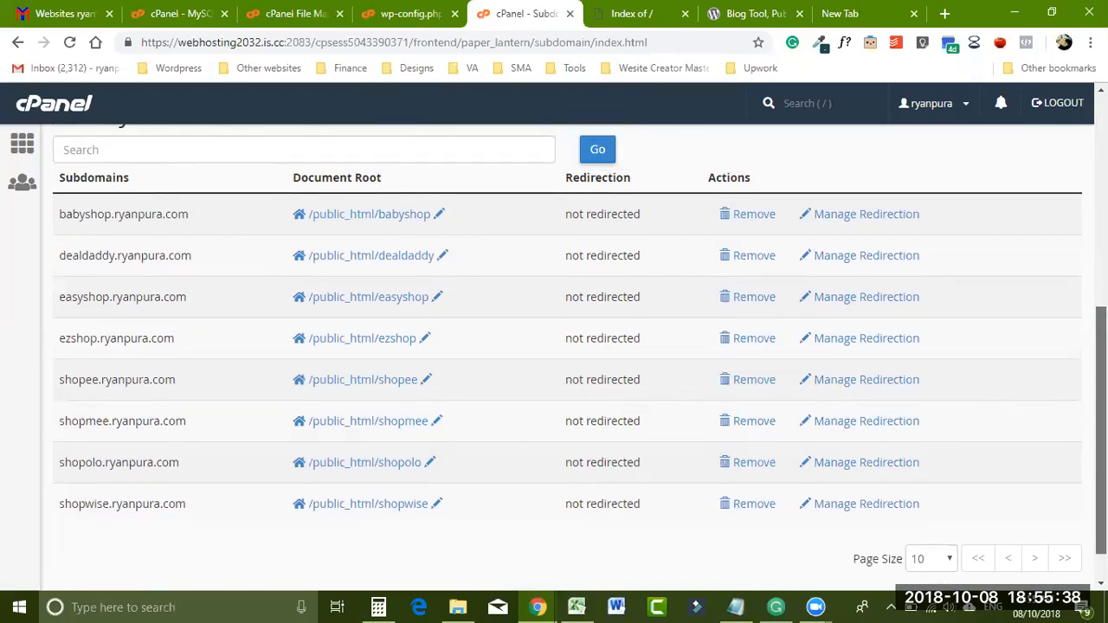
scroll(1076, 309, "up", 3)
scroll(1073, 294, "down", 4)
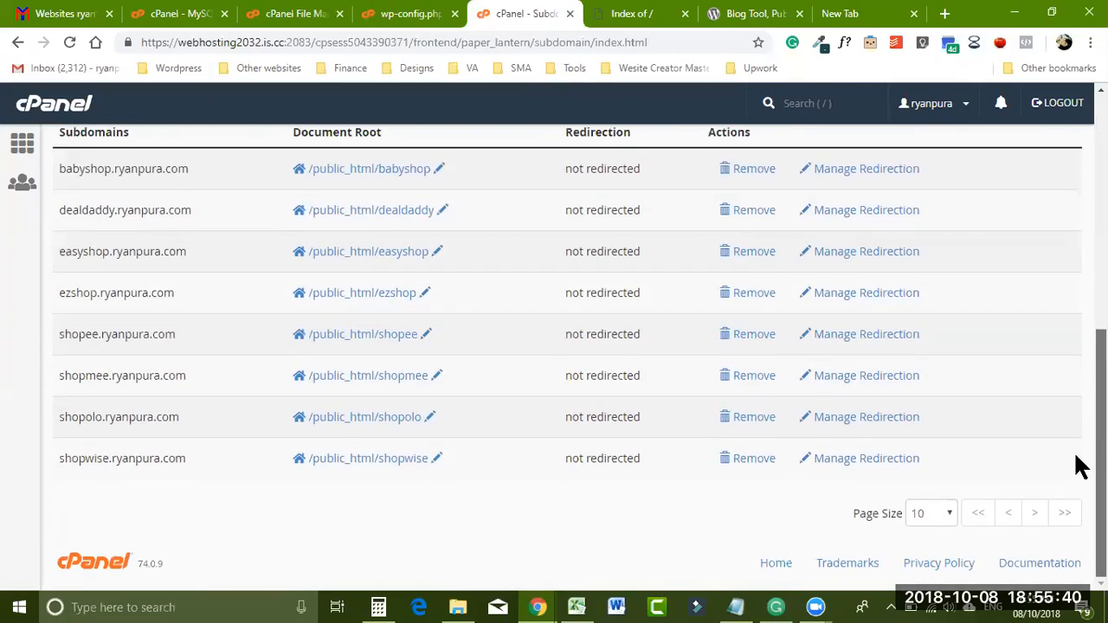
scroll(1080, 465, "up", 10)
- Recheck wp-config.php, then return to the shopee folder in File Manager
left_click(400, 14)
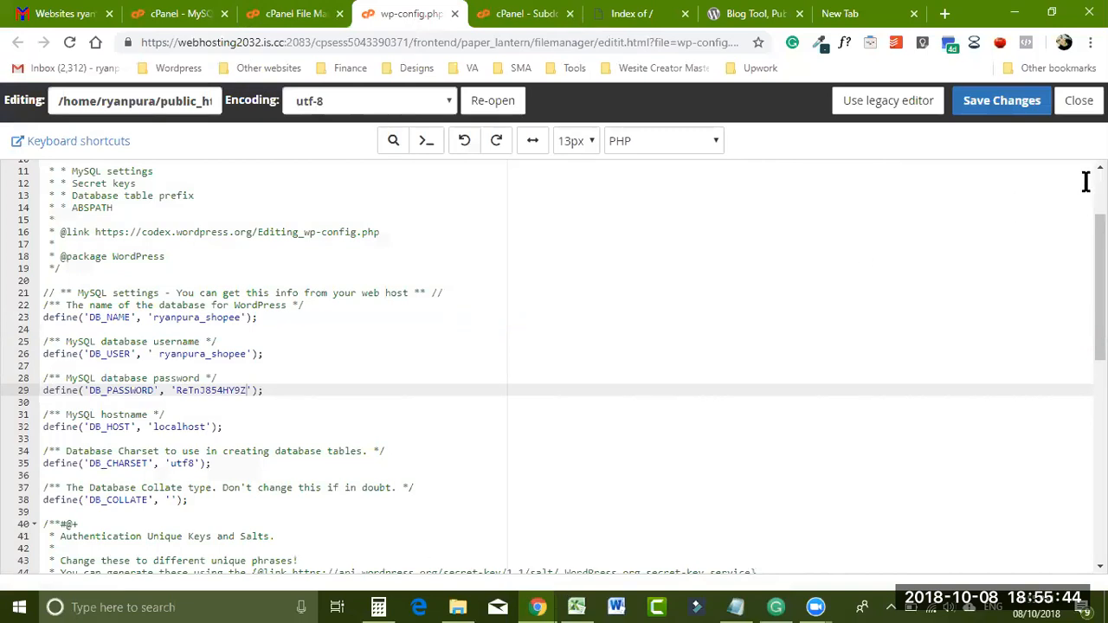
left_click(304, 15)
scroll(1080, 297, "up", 1)
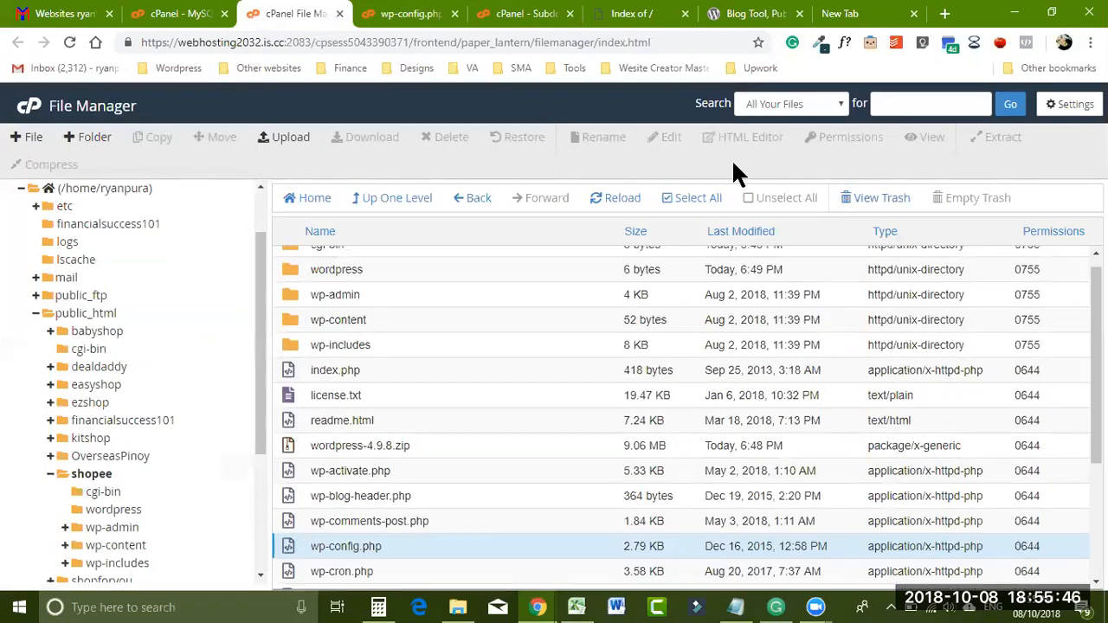
- Save all checked privileges for the shopee user with Make Changes
left_click(154, 17)
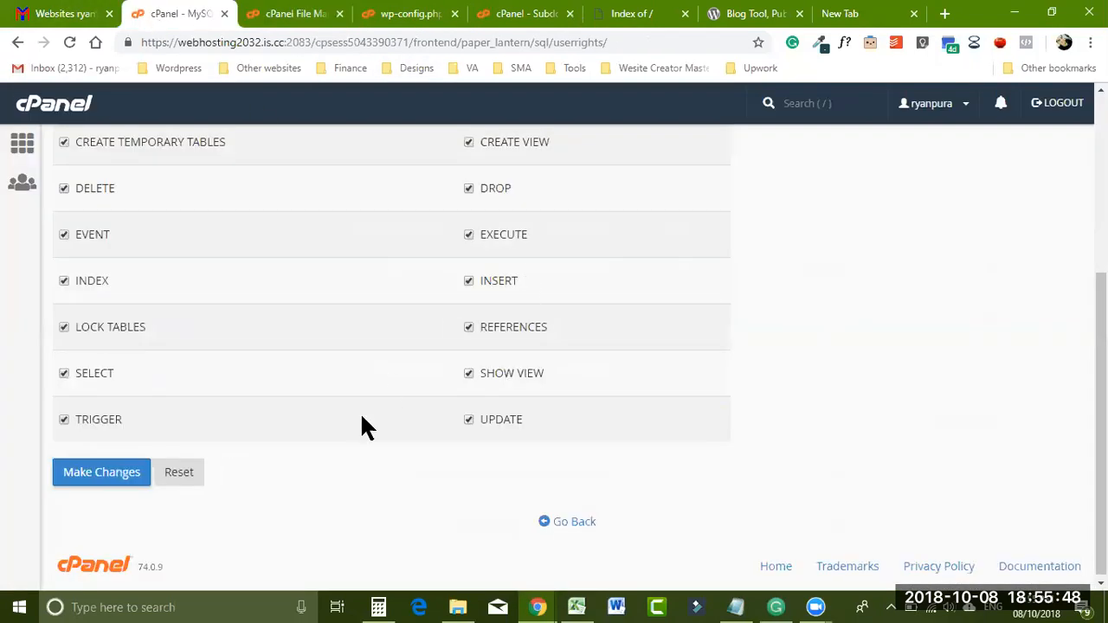
left_click(100, 473)
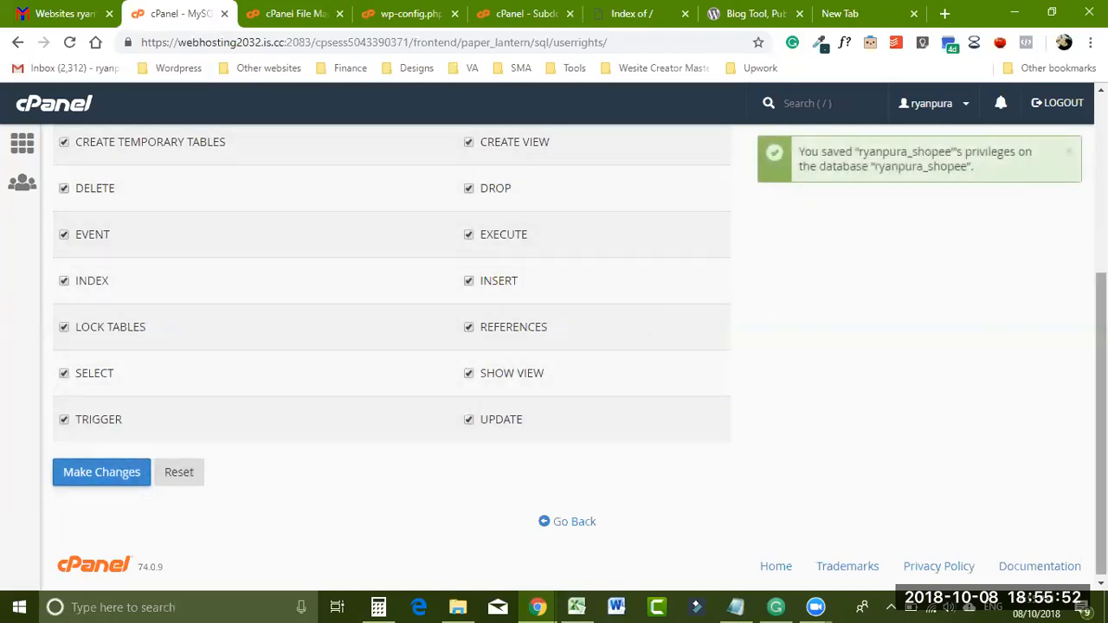
left_click_drag(1101, 363, 1101, 339)
scroll(1101, 338, "down", 1)
- Review the MySQL databases and users lists, then return to Subdomains
left_click(549, 520)
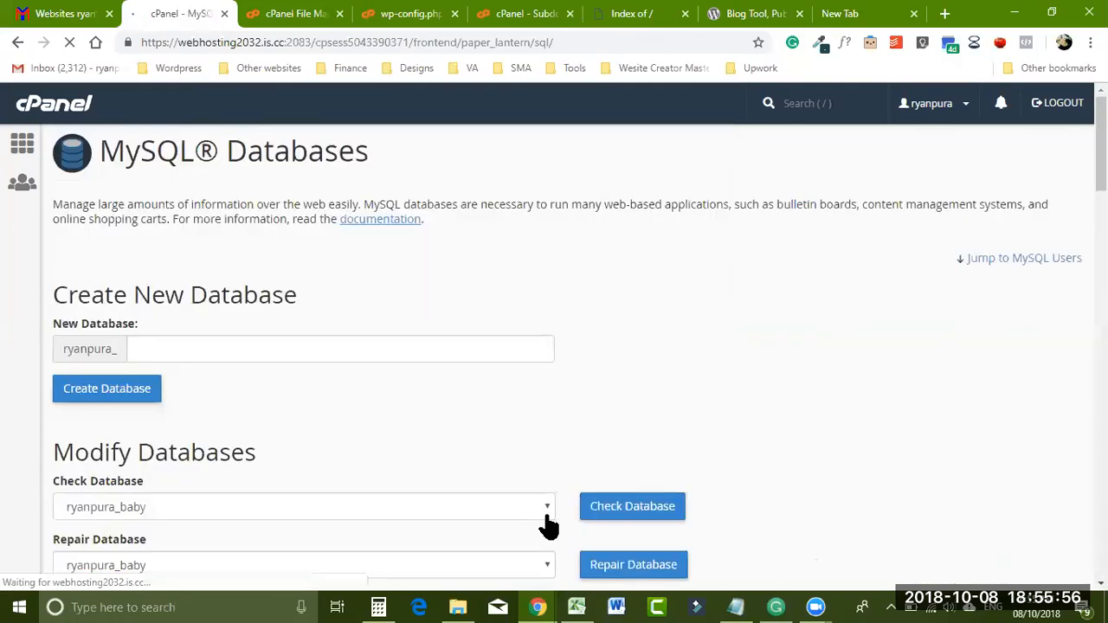
left_click_drag(1101, 168, 1042, 254)
left_click(71, 43)
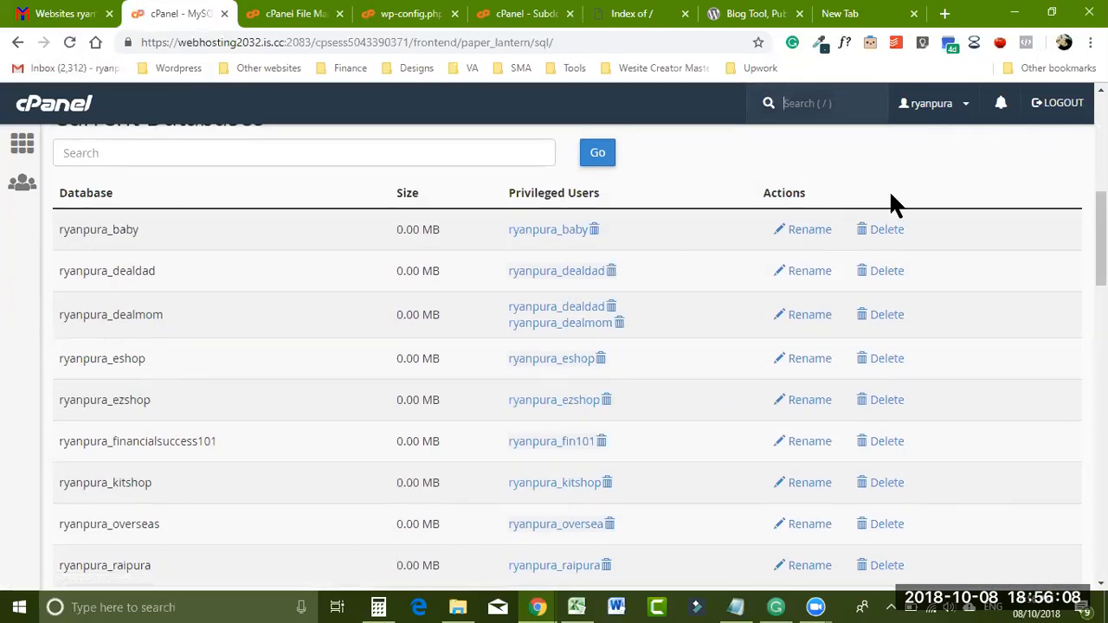
scroll(571, 355, "down", 1)
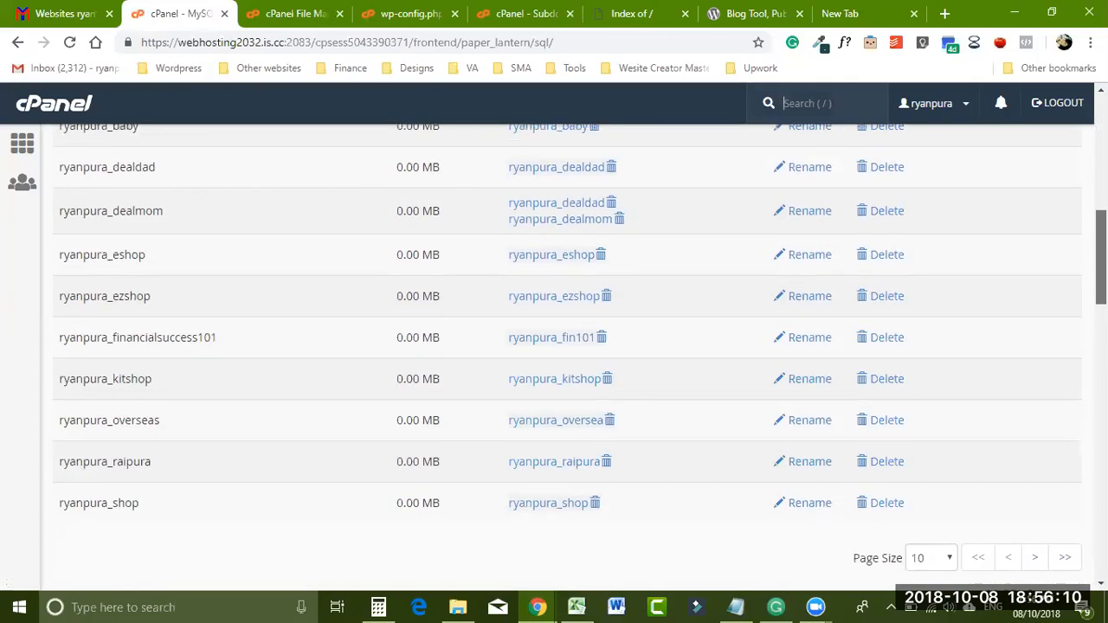
scroll(554, 346, "down", 4)
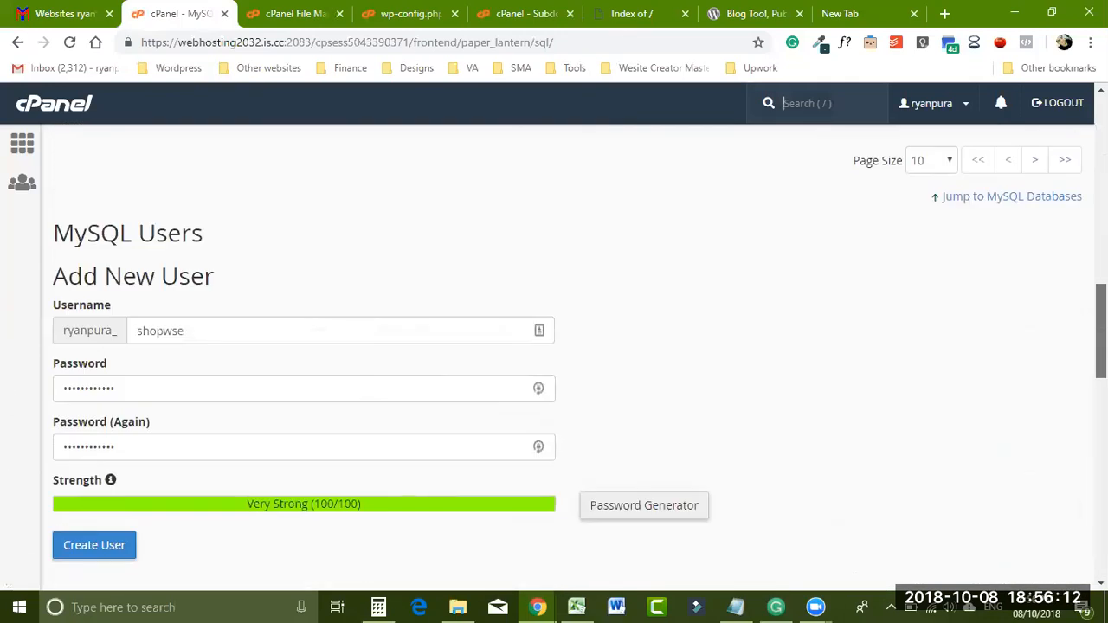
scroll(567, 363, "down", 8)
scroll(49, 531, "down", 1)
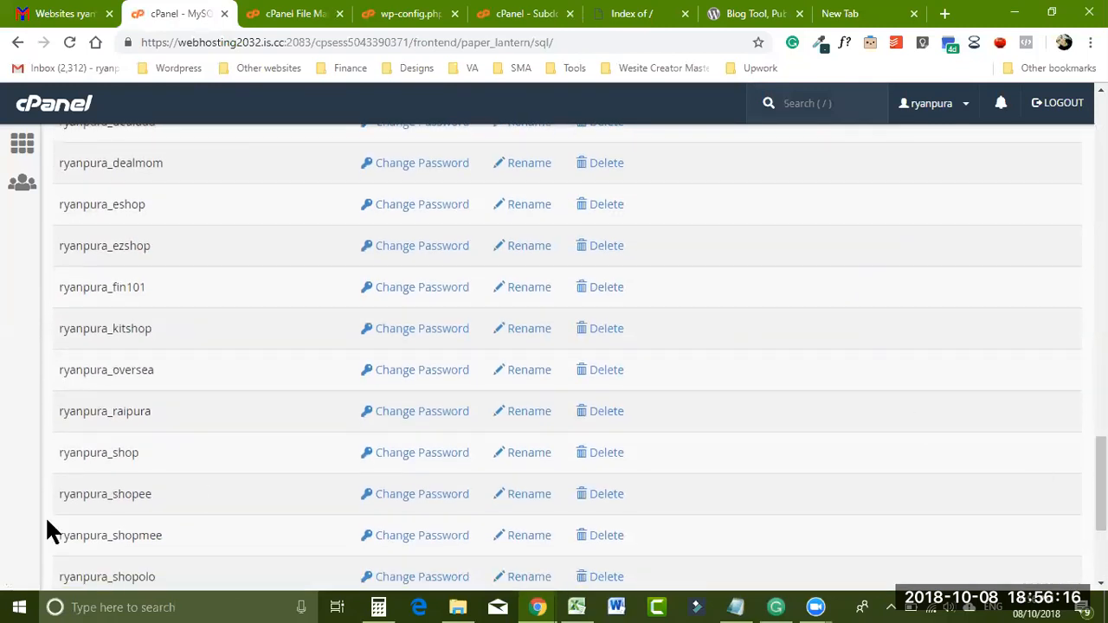
scroll(1101, 485, "up", 4)
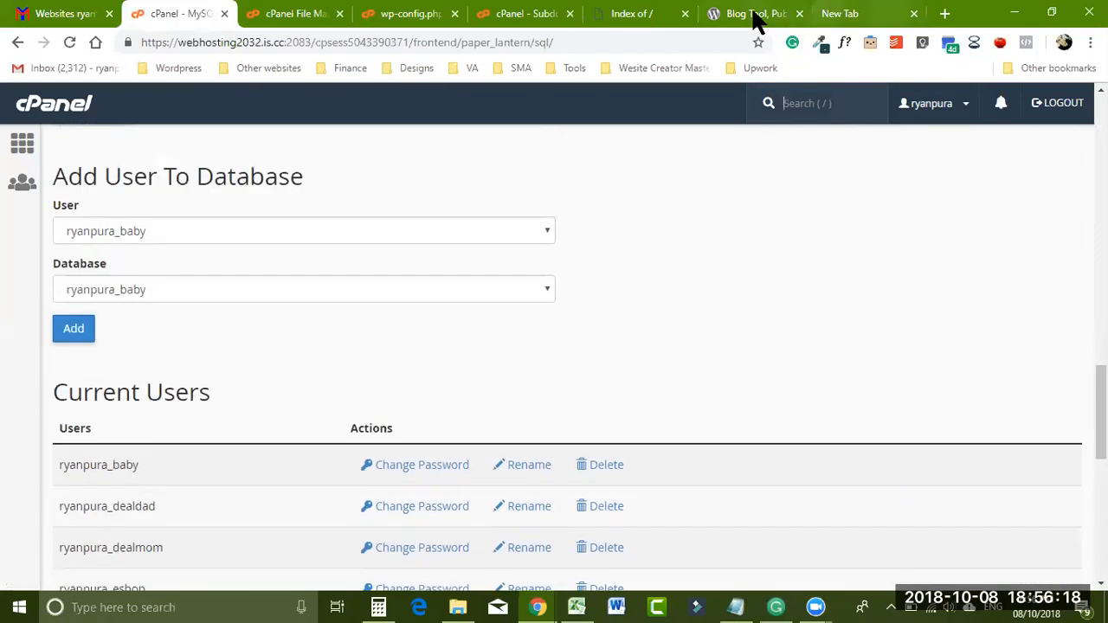
left_click(628, 18)
left_click(534, 19)
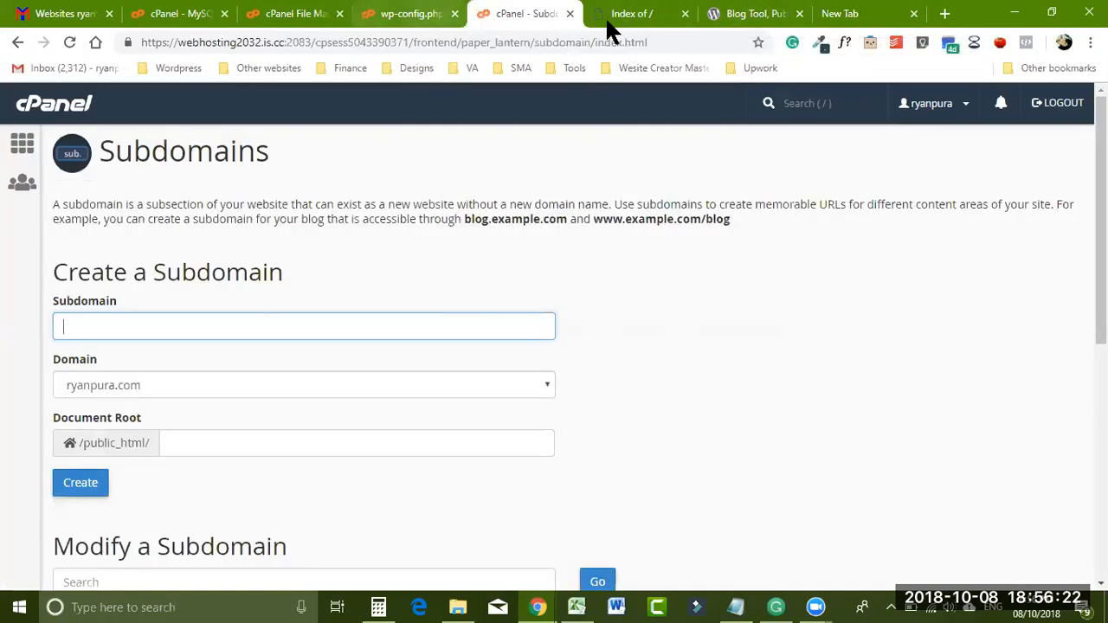
- Back in the wp-config.php editor, paste the database user name from the notes into DB_USER
left_click(619, 21)
left_click(531, 19)
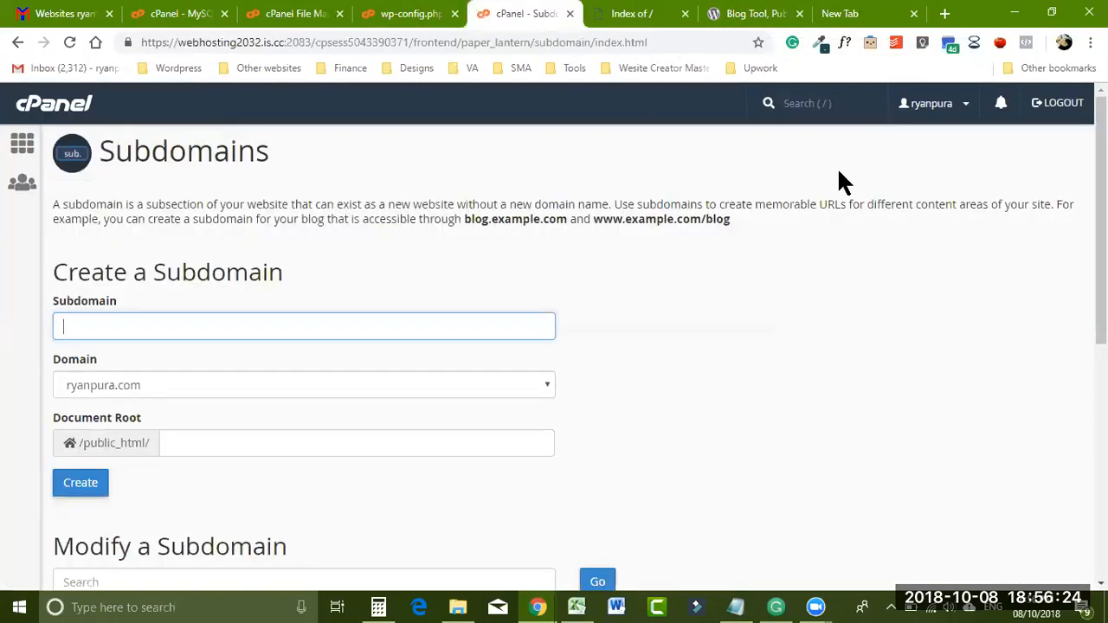
left_click(426, 15)
left_click_drag(1099, 300, 1099, 336)
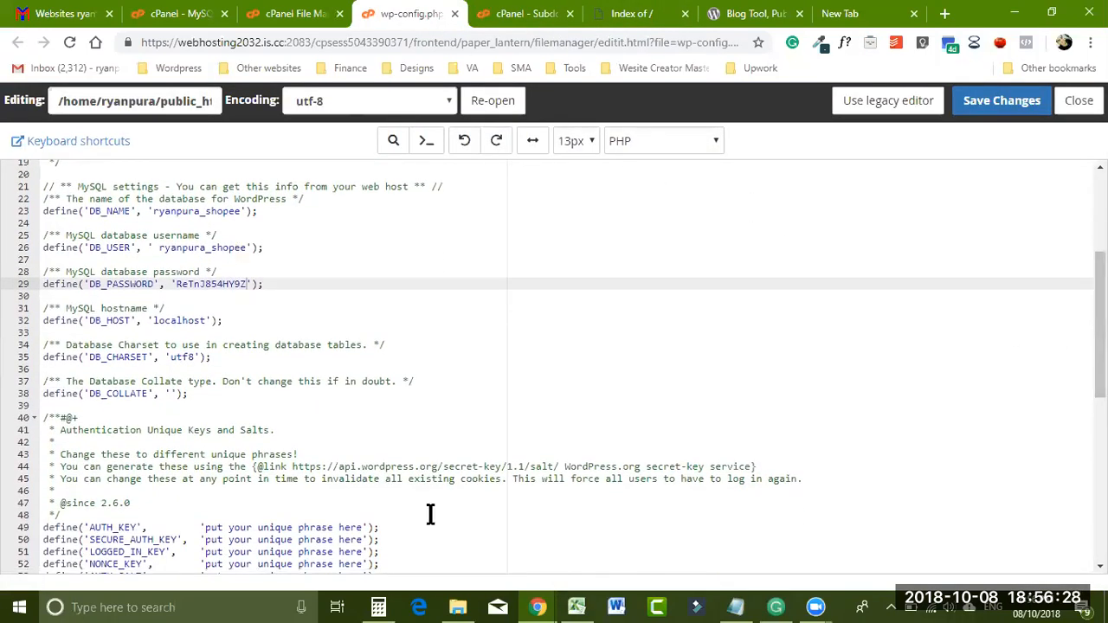
left_click(1000, 108)
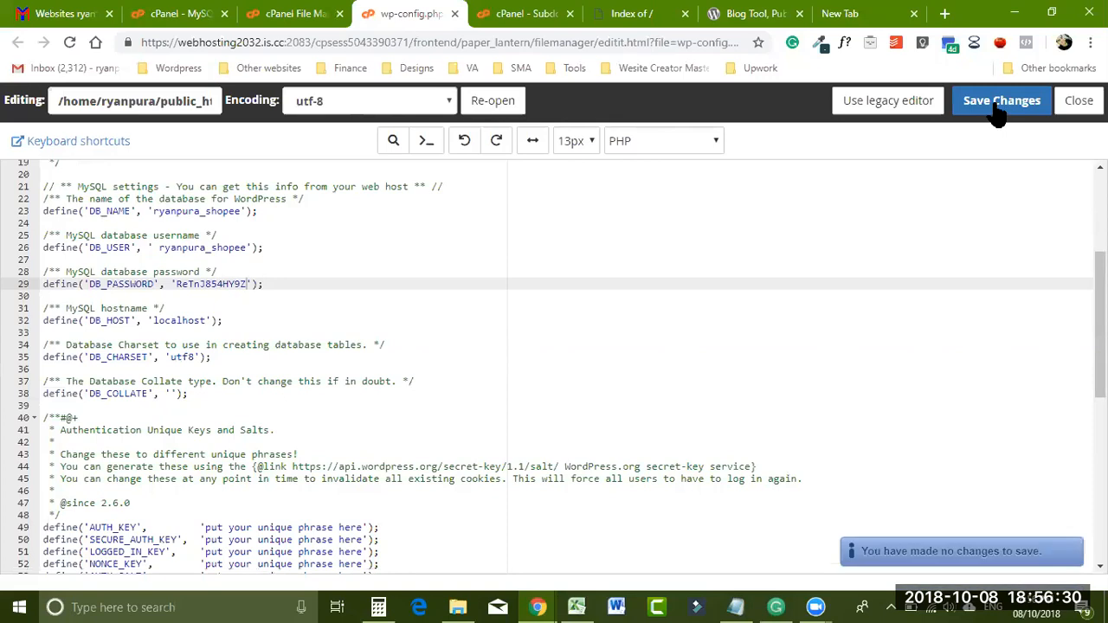
left_click(736, 606)
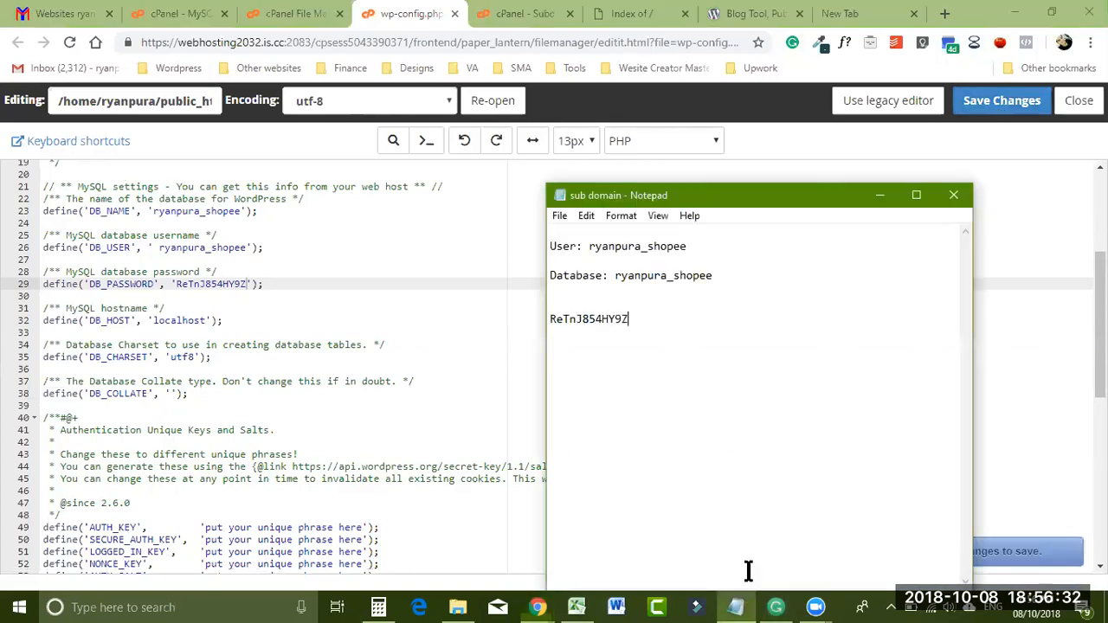
left_click_drag(588, 248, 703, 250)
key("ctrl+c")
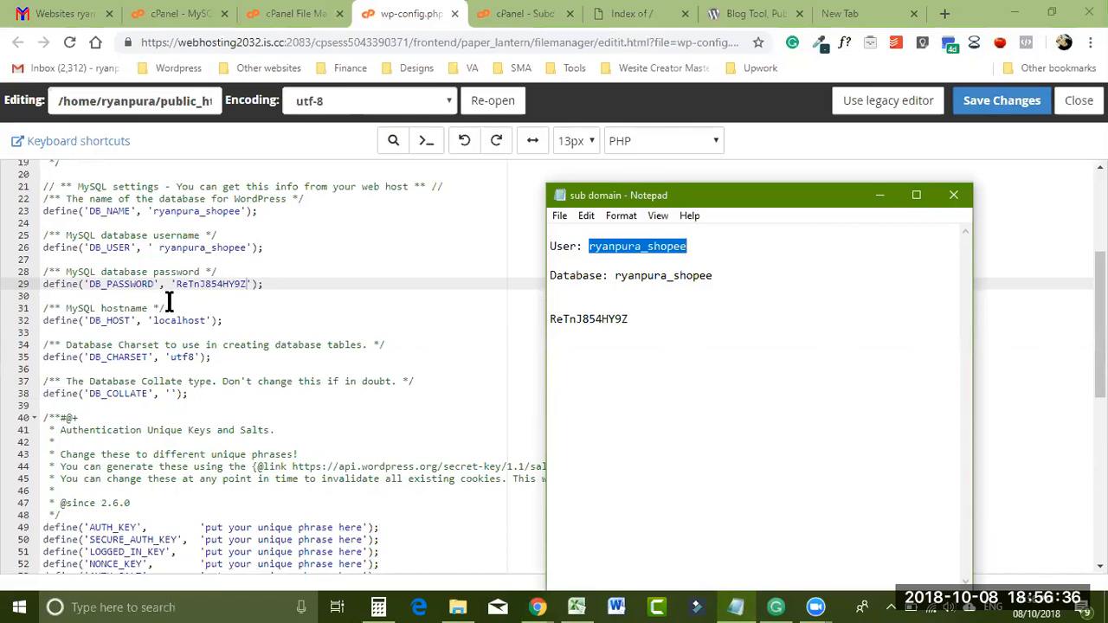
left_click_drag(156, 255, 243, 247)
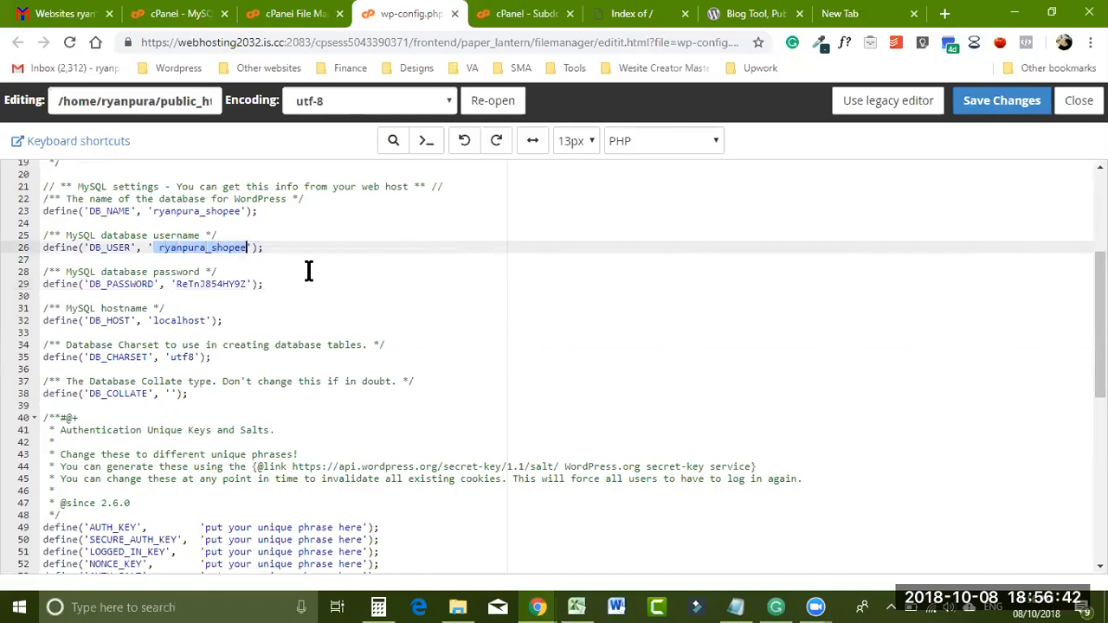
key("ctrl+v")
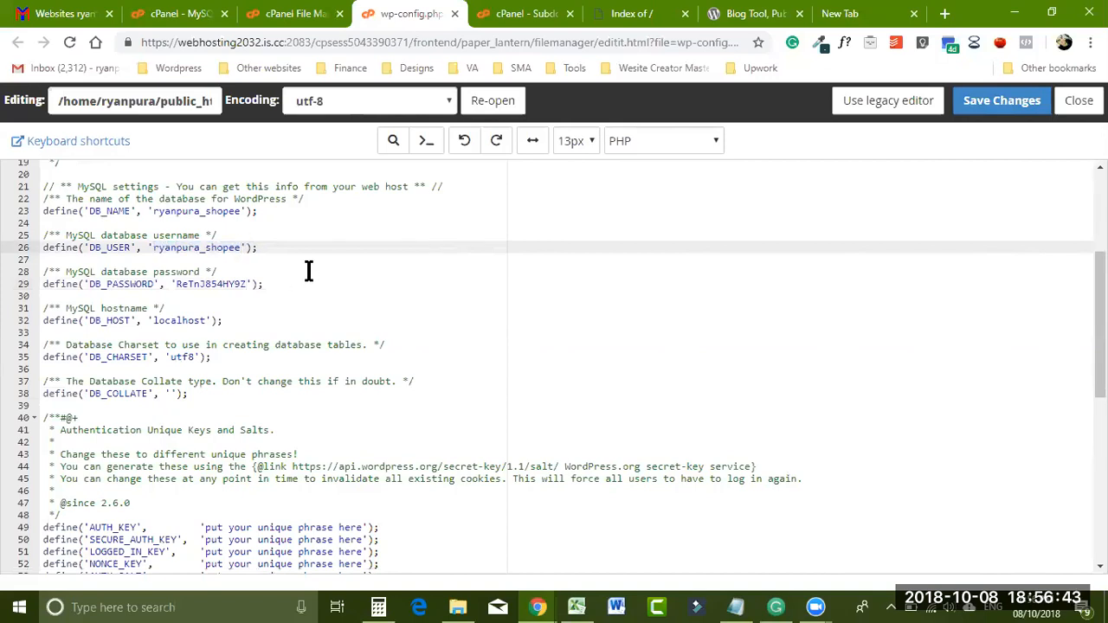
- Paste the database name from the notes into DB_NAME on line 23
left_click(735, 607)
left_click_drag(613, 276, 712, 275)
key("ctrl+c")
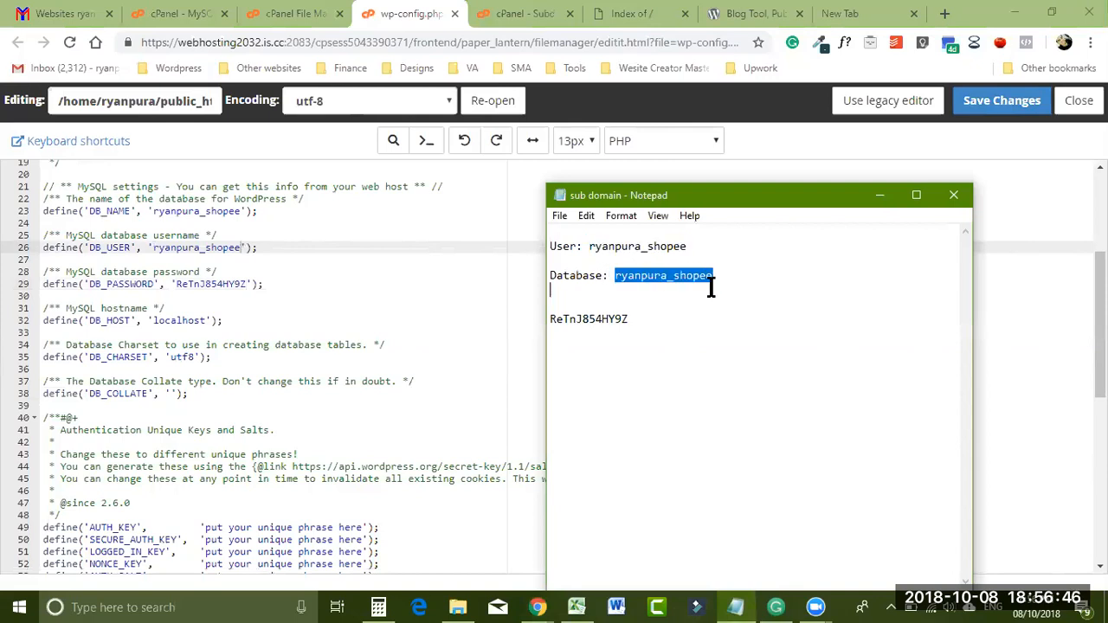
left_click_drag(151, 211, 242, 211)
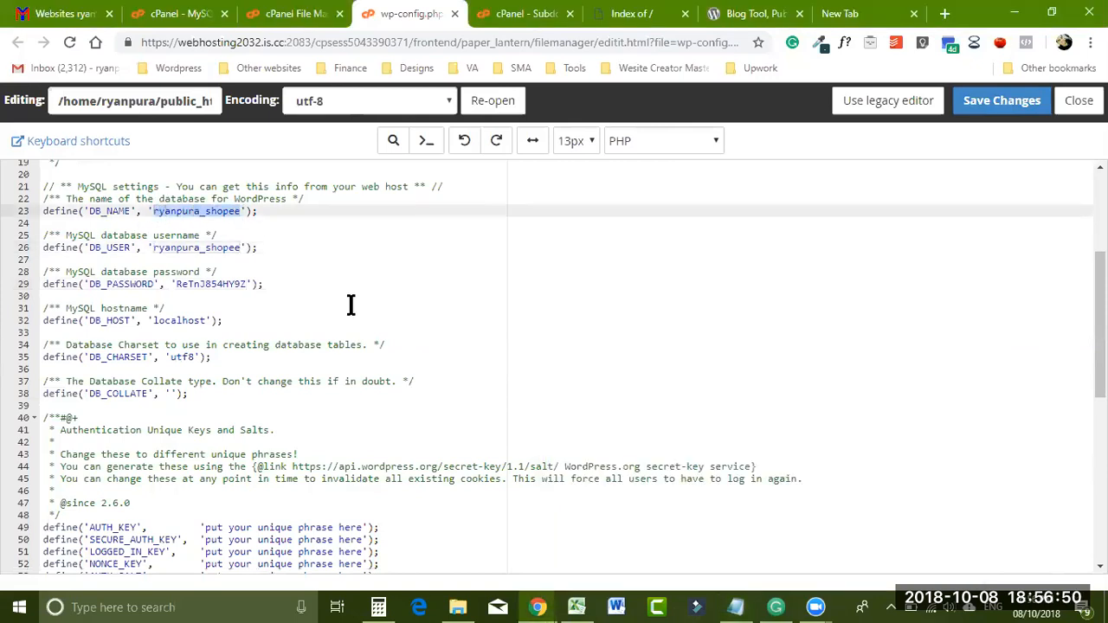
key("ctrl+v")
key("BackSpace")
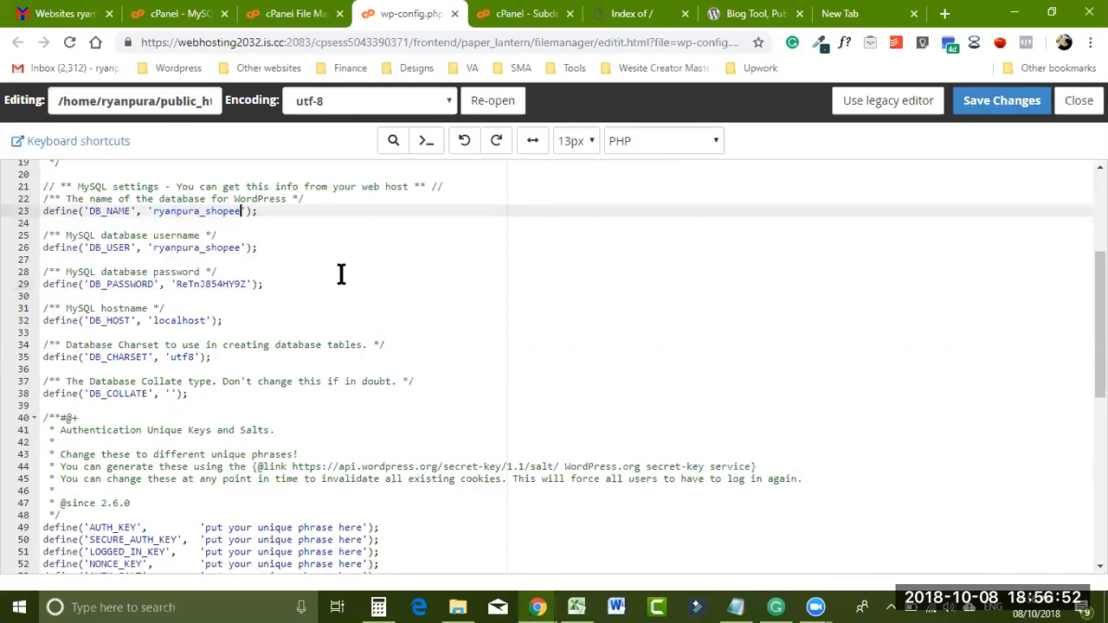
- Paste the database password into DB_PASSWORD on line 29 and save wp-config.php
left_click(735, 607)
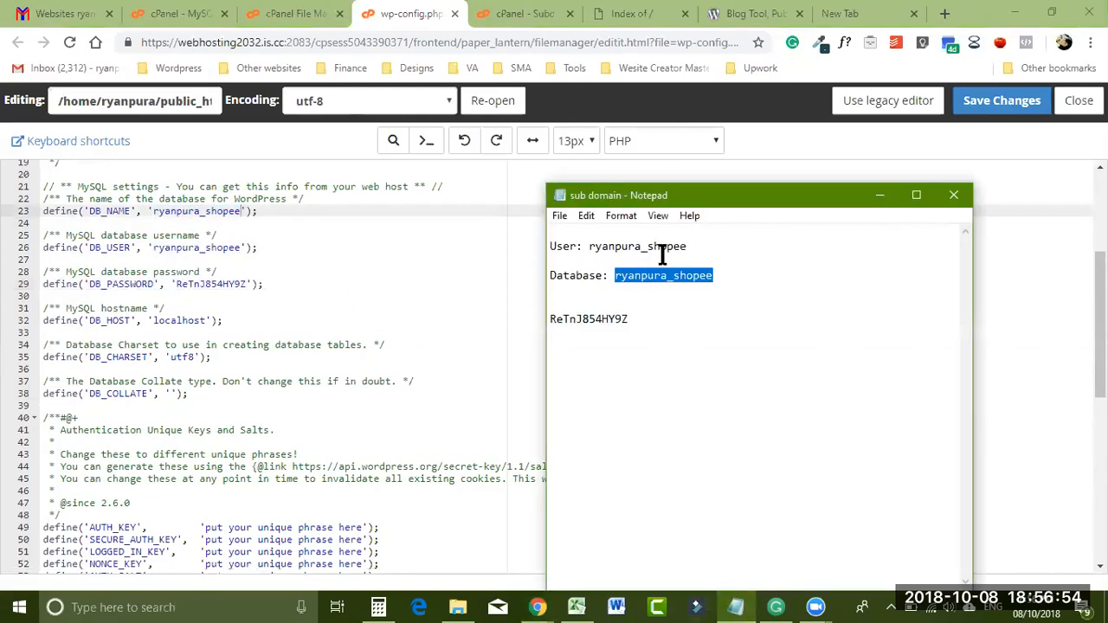
left_click_drag(631, 320, 542, 318)
key("ctrl+c")
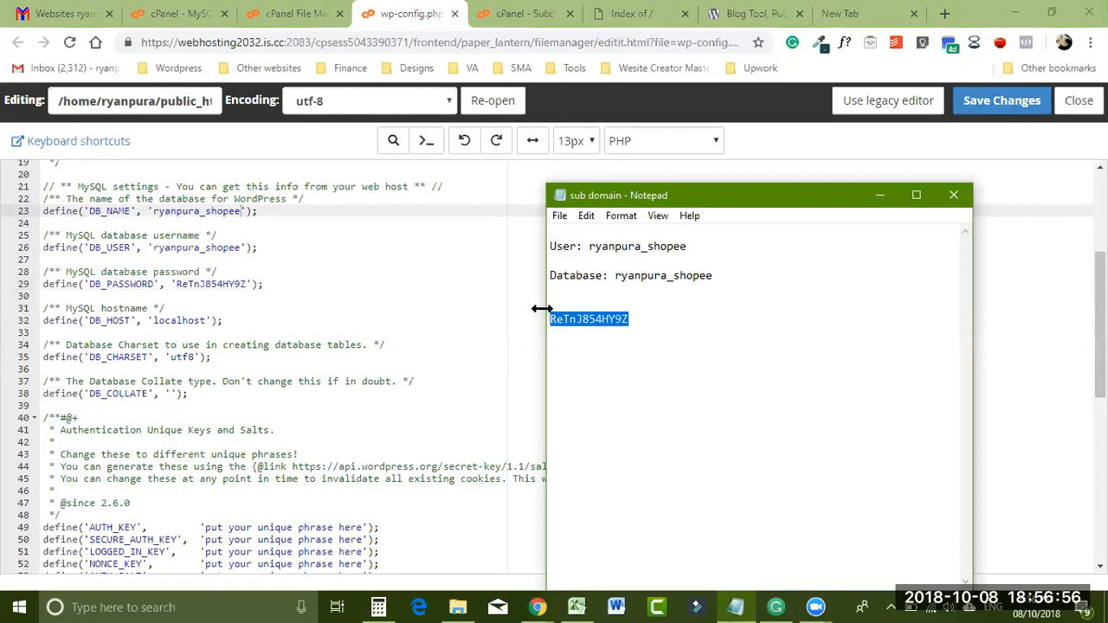
left_click_drag(175, 284, 242, 290)
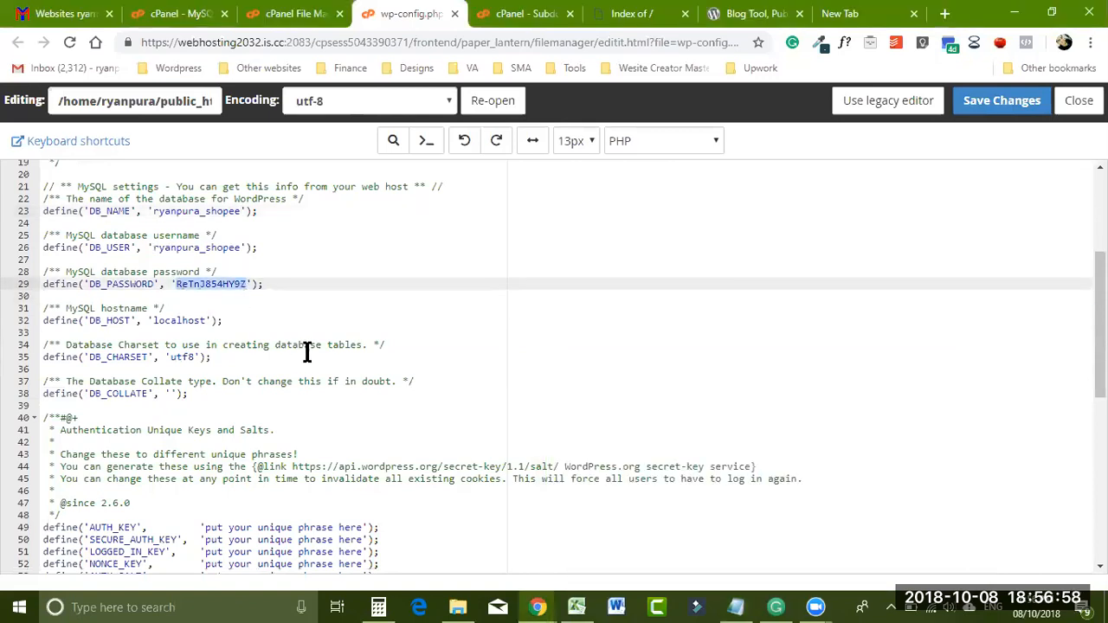
key("ctrl+v")
left_click(977, 102)
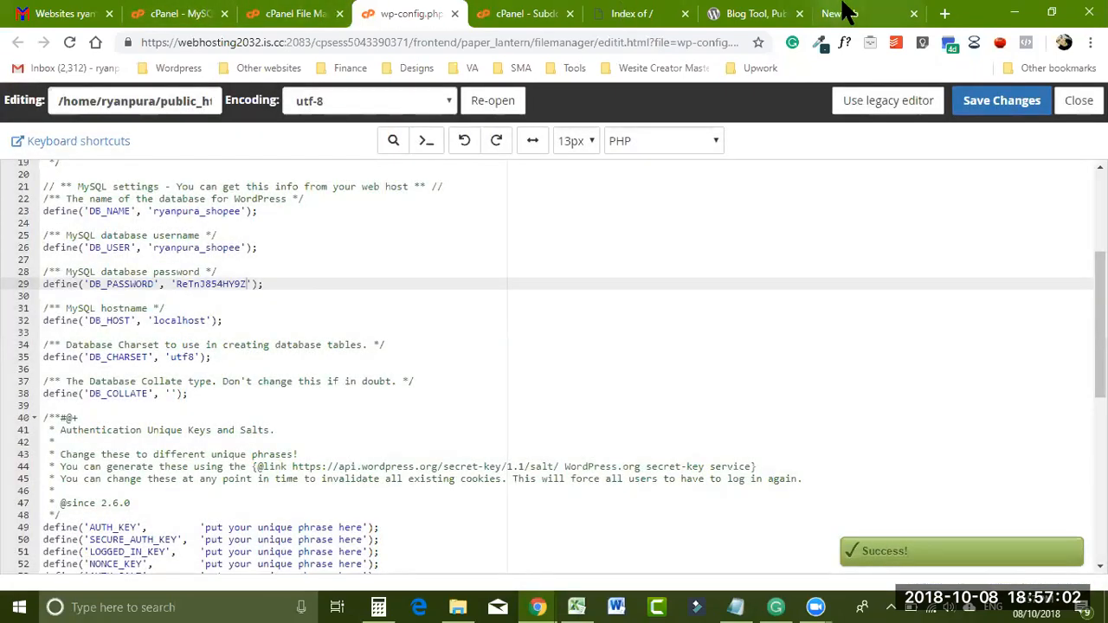
- Load shopee.ryanpura.com in a new Chrome tab to reach the WordPress installer
left_click(943, 14)
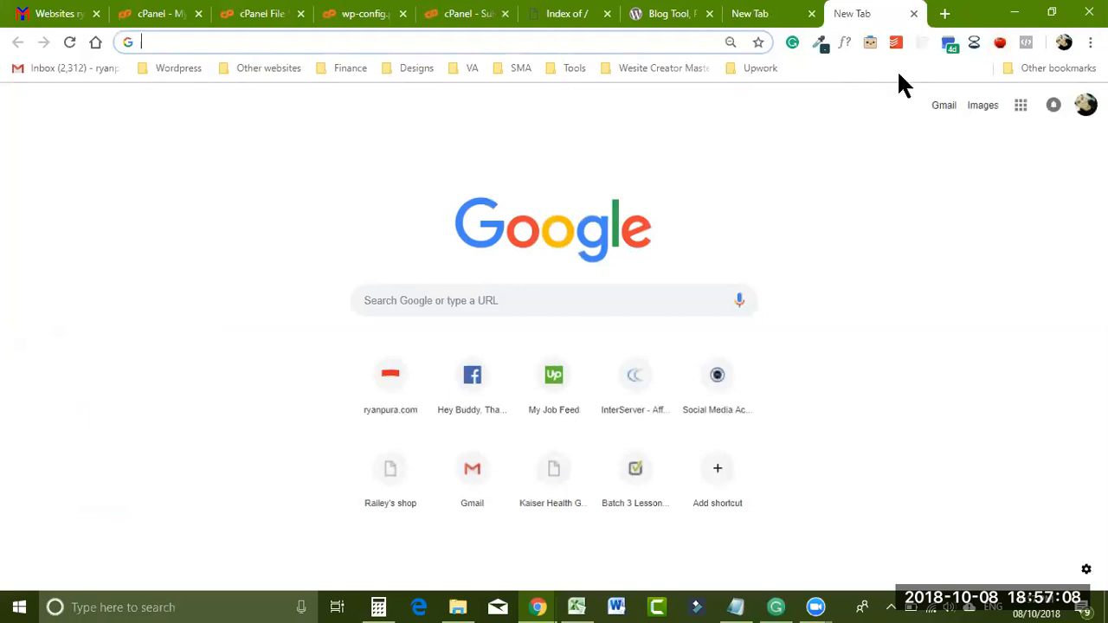
type("shopp")
key("BackSpace")
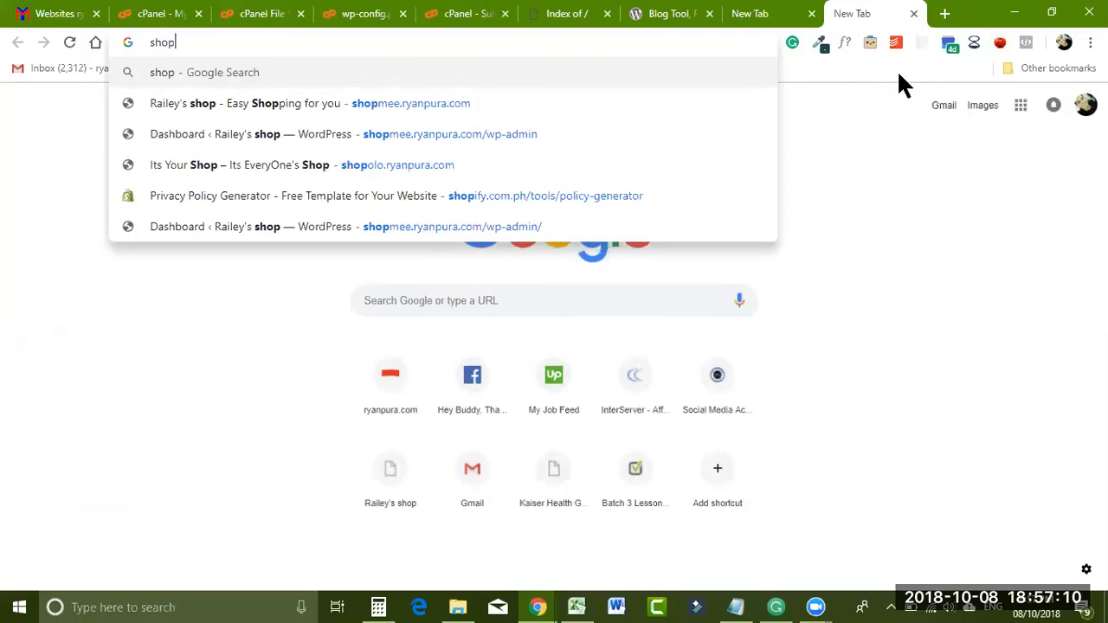
type("ee")
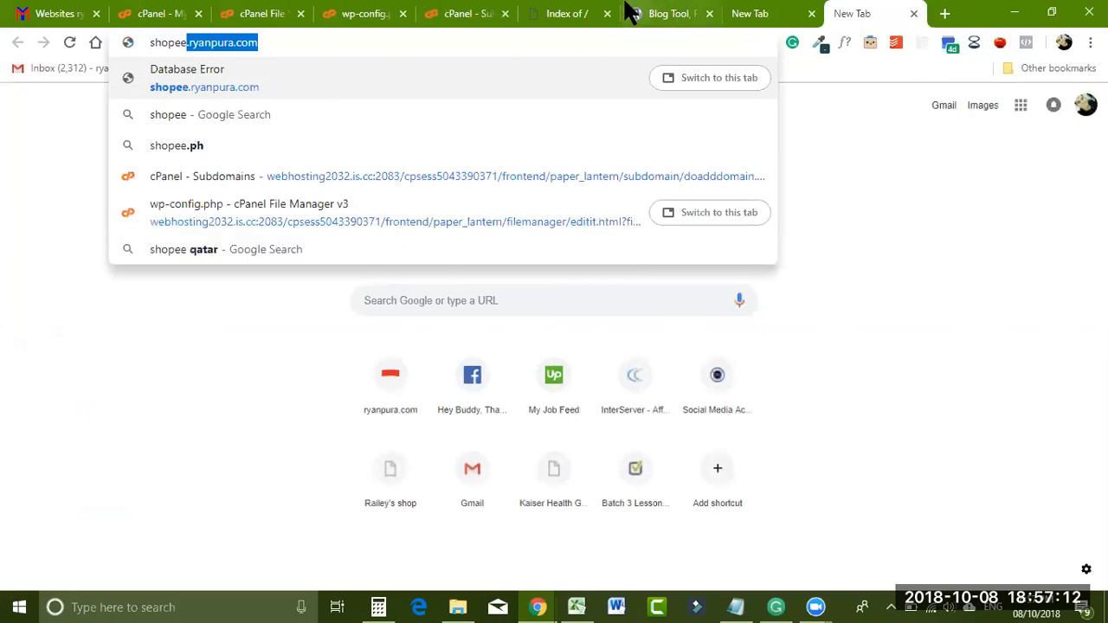
left_click(321, 69)
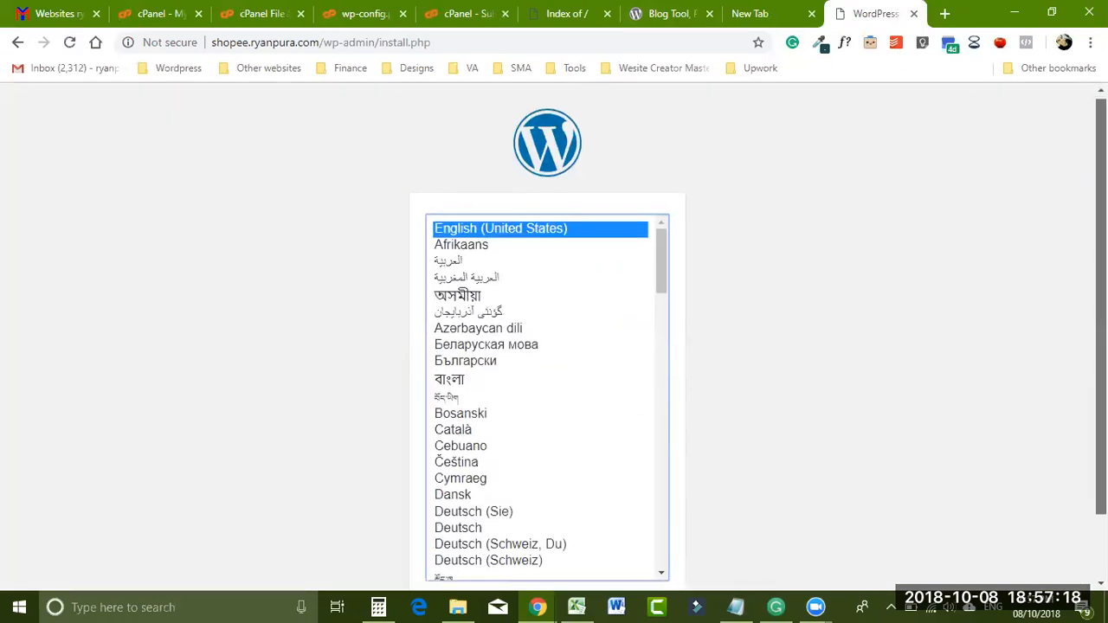
- Continue the installer with English as the language
scroll(691, 267, "down", 1)
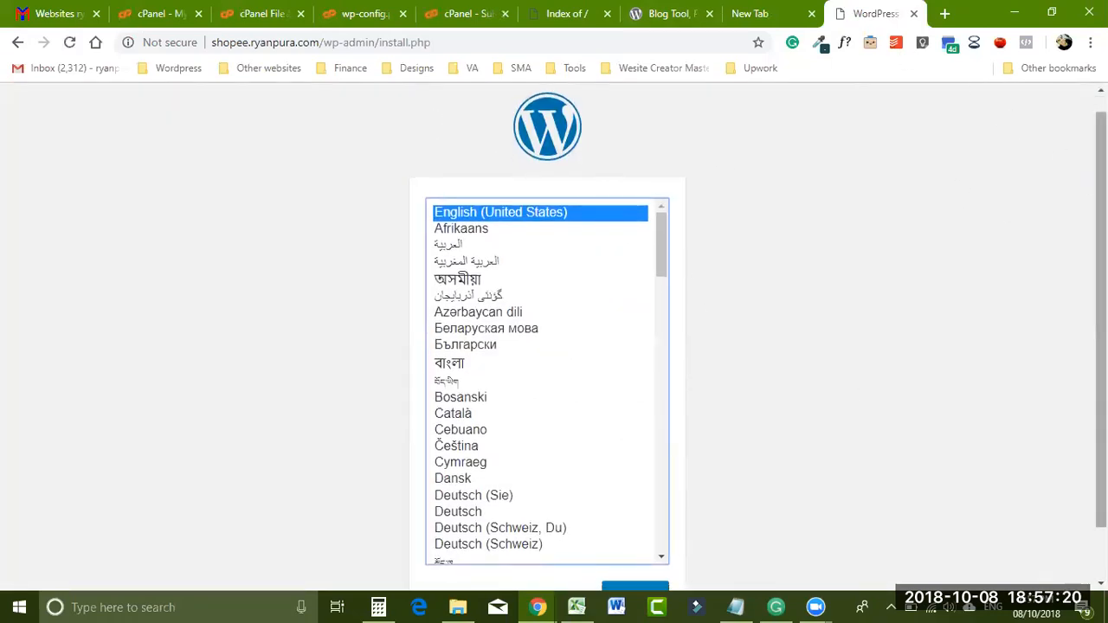
scroll(1039, 175, "down", 2)
mouse_move(1102, 196)
left_mouse_down()
mouse_move(1102, 212)
mouse_move(1102, 198)
left_mouse_up()
left_click(626, 565)
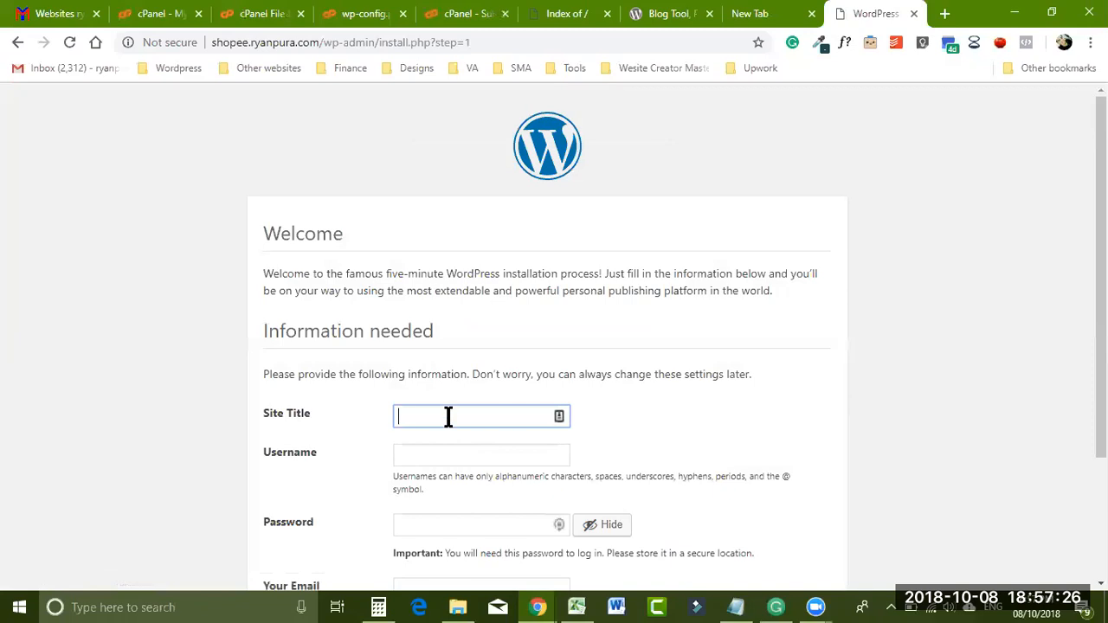
- Enter the admin username and record it on a new line in the Notepad notes
scroll(547, 346, "down", 1)
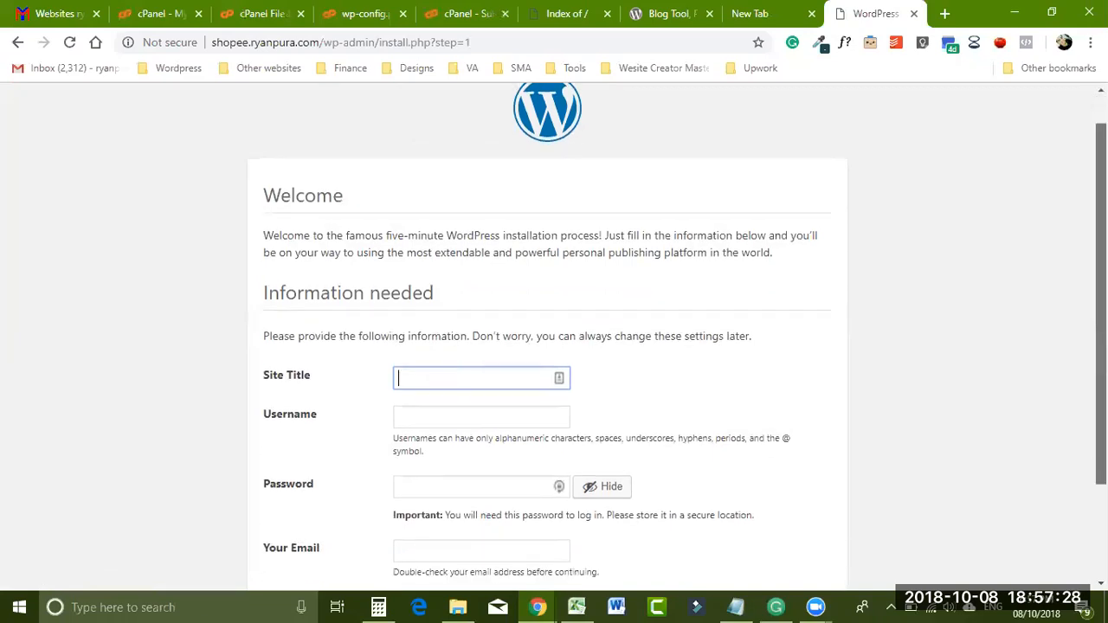
scroll(481, 377, "down", 1)
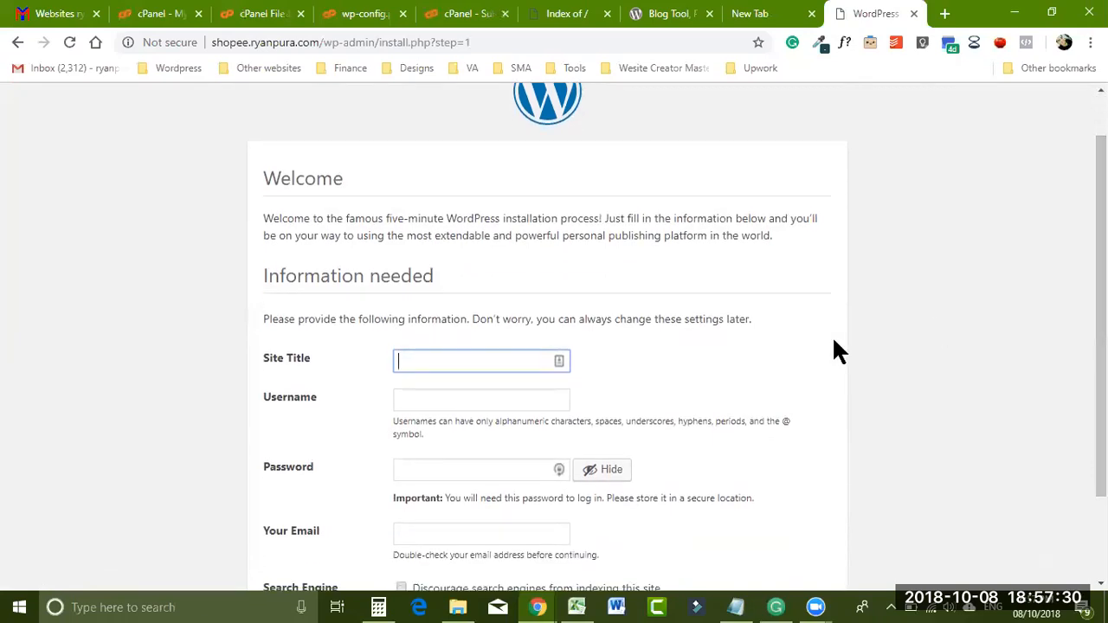
type("It")
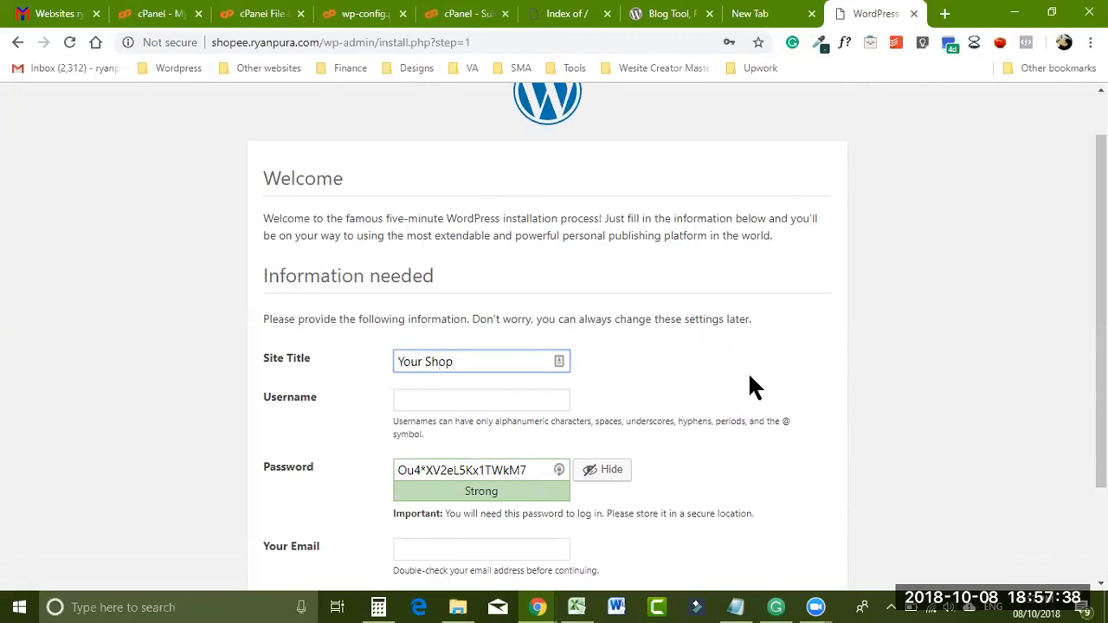
left_click(489, 405)
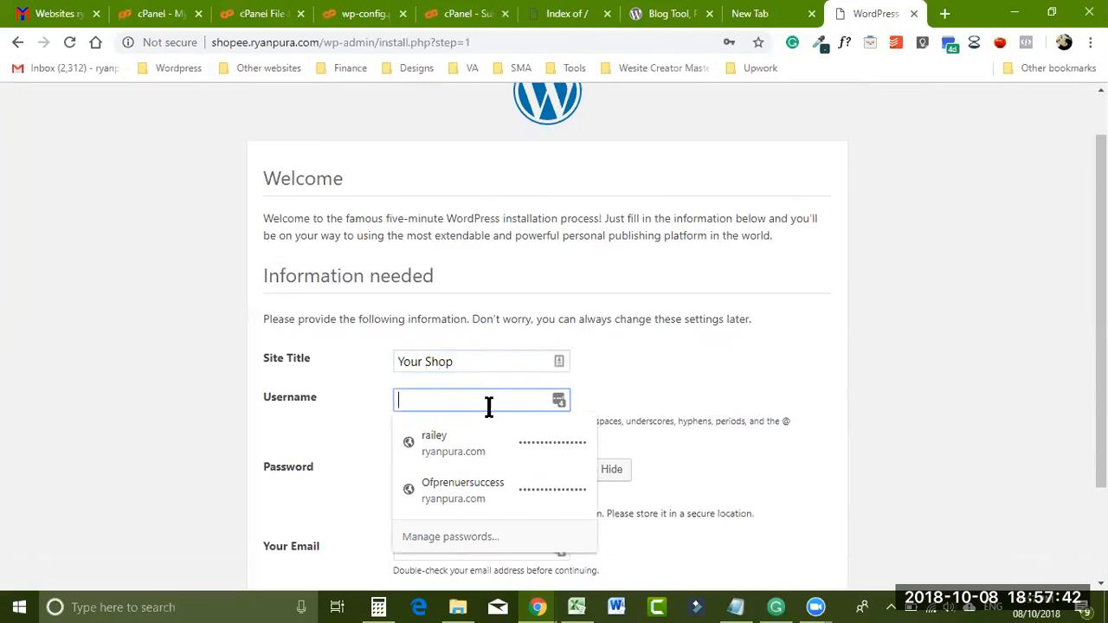
type("Lesson1010")
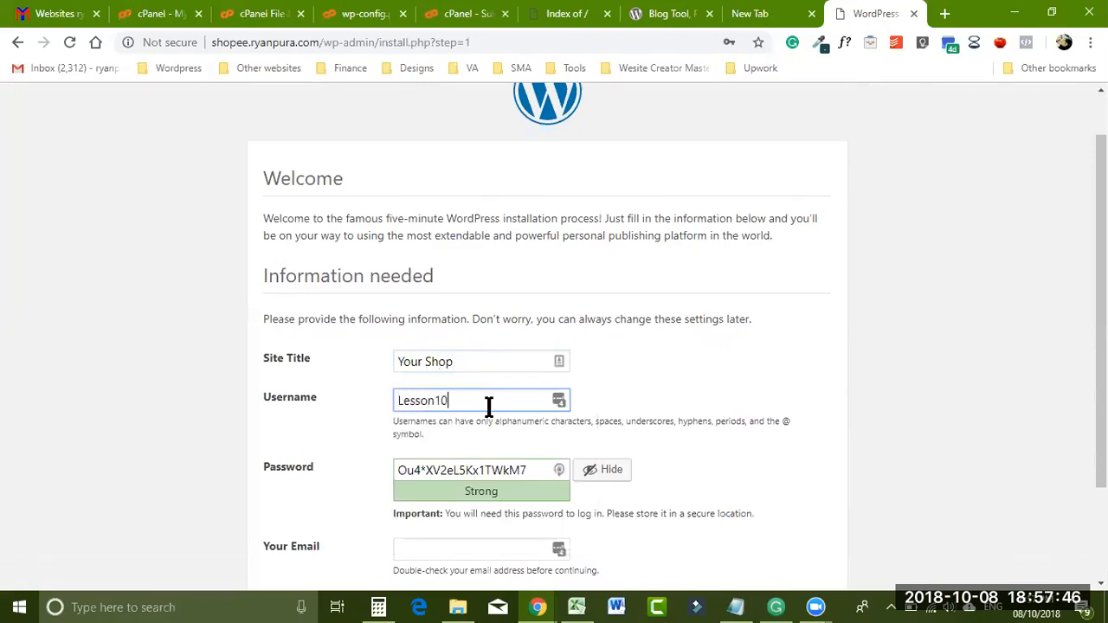
left_click(735, 606)
left_click_drag(467, 403, 387, 404)
key("ctrl+c")
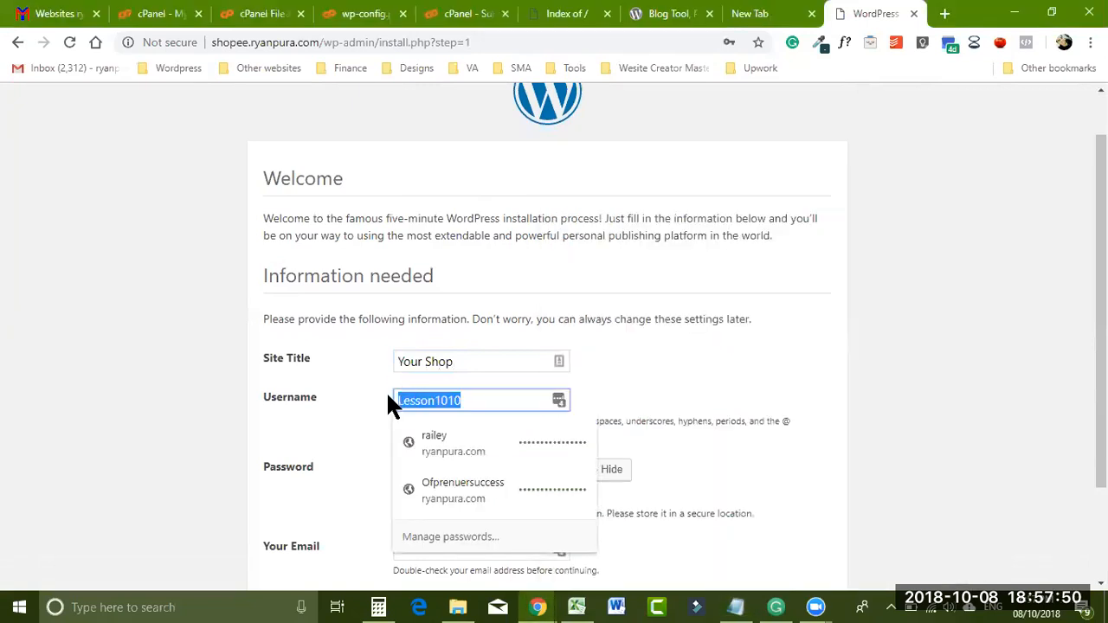
left_click(736, 607)
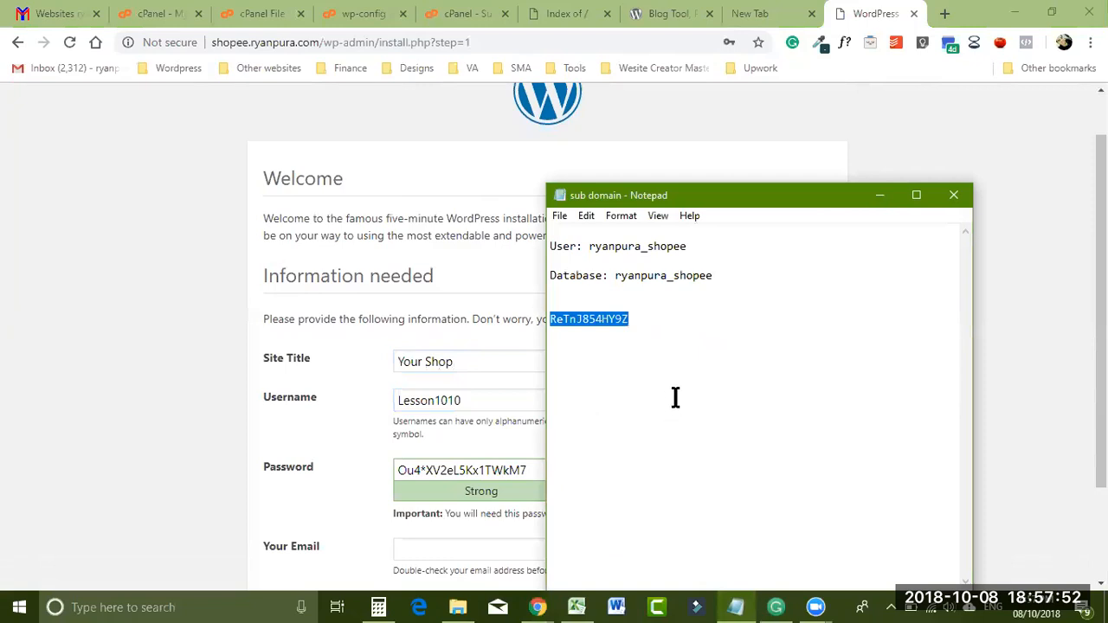
left_click(675, 397)
key("Return")
key("Return")
key("ctrl+v")
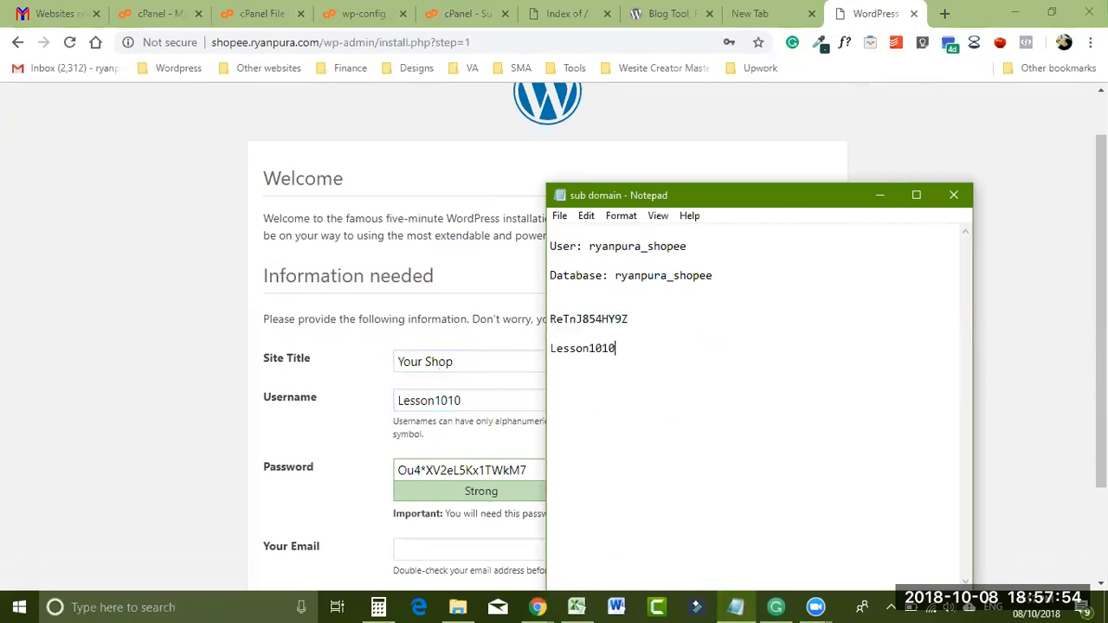
left_click(471, 400)
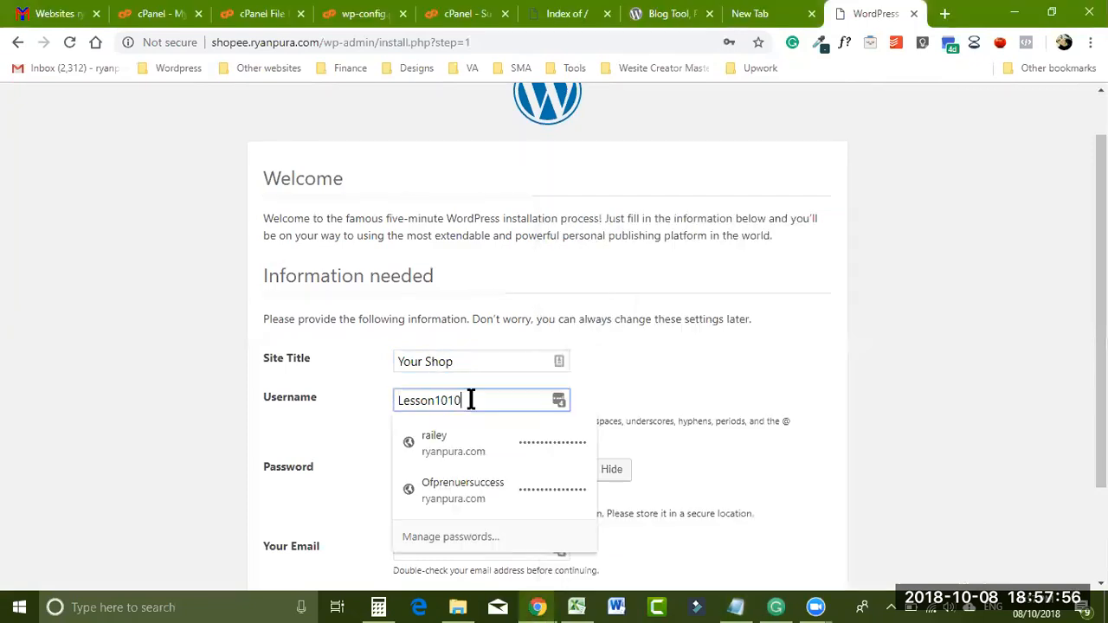
key("BackSpace")
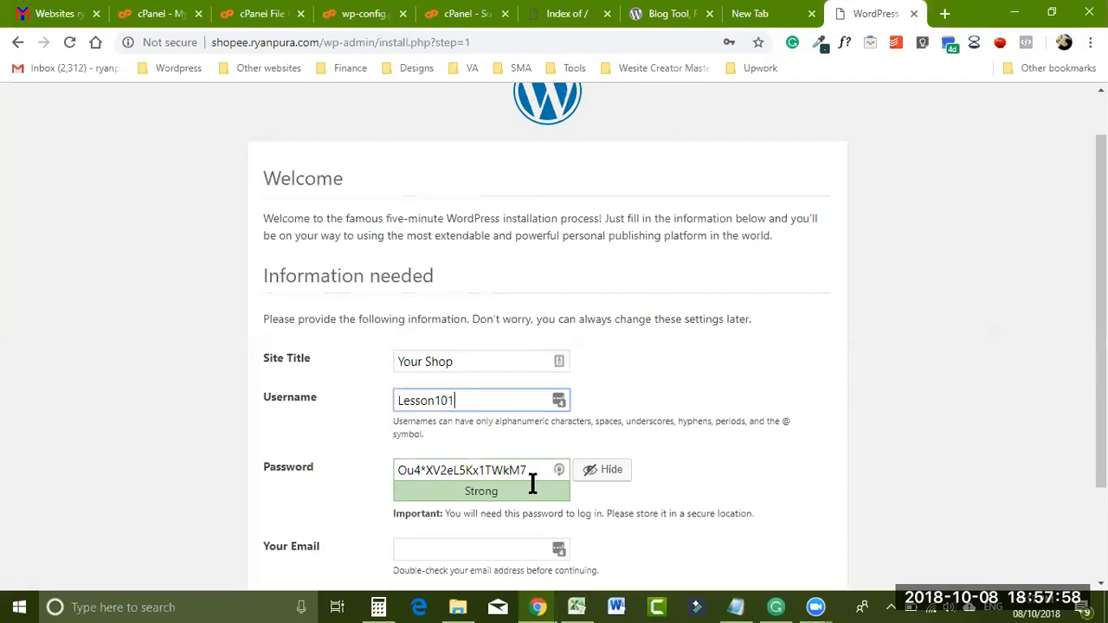
- Copy the generated admin password into the Notepad notes
left_click(734, 606)
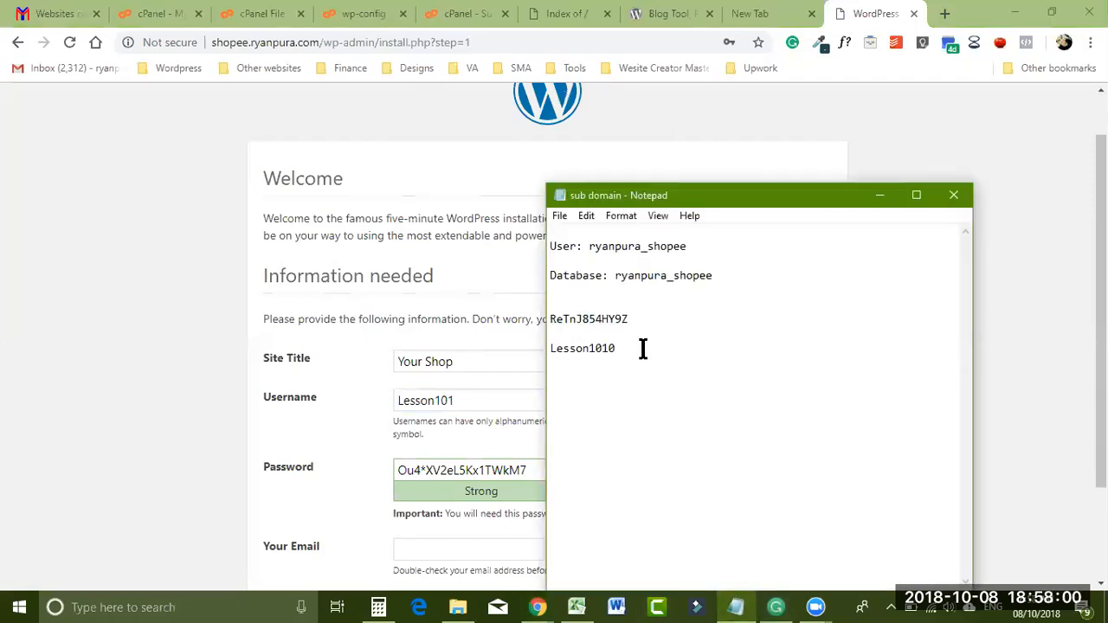
left_click(880, 195)
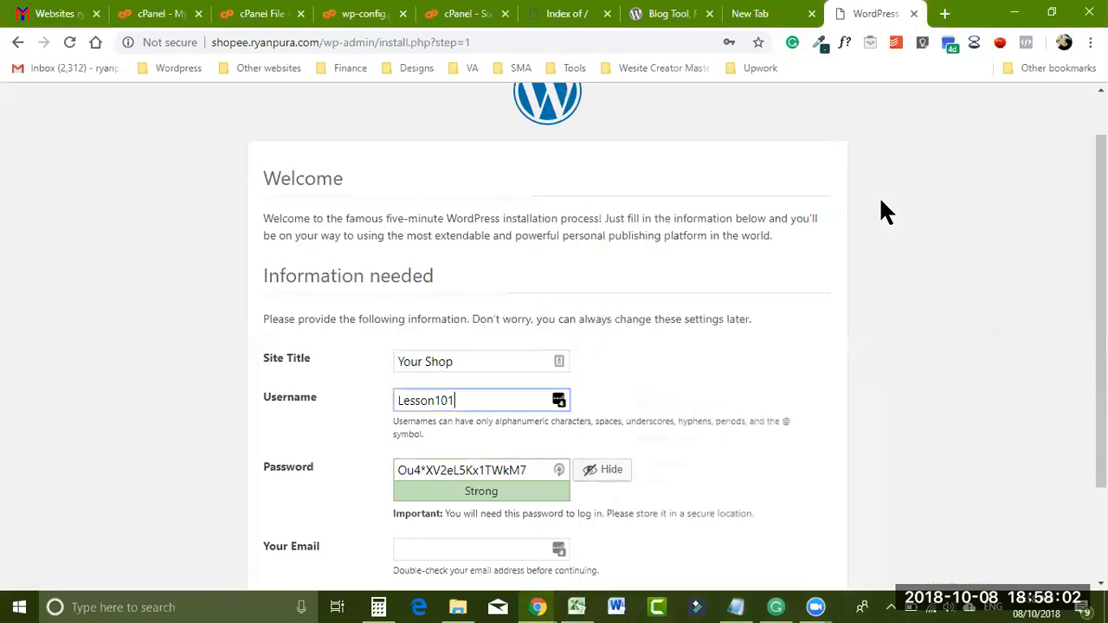
left_click_drag(532, 470, 361, 467)
key("ctrl+c")
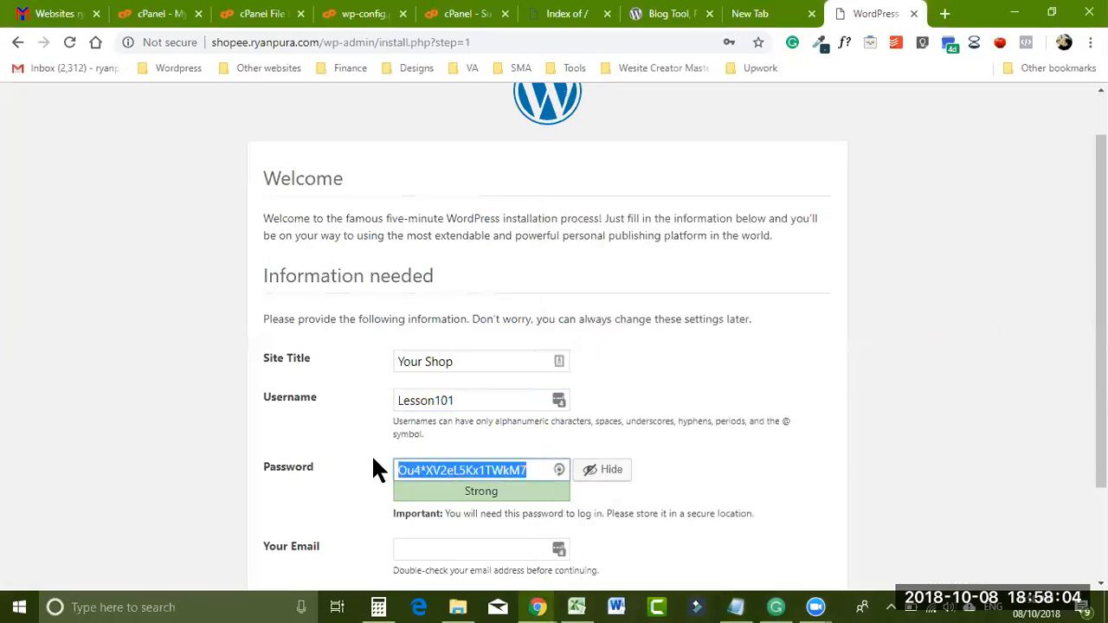
left_click(735, 606)
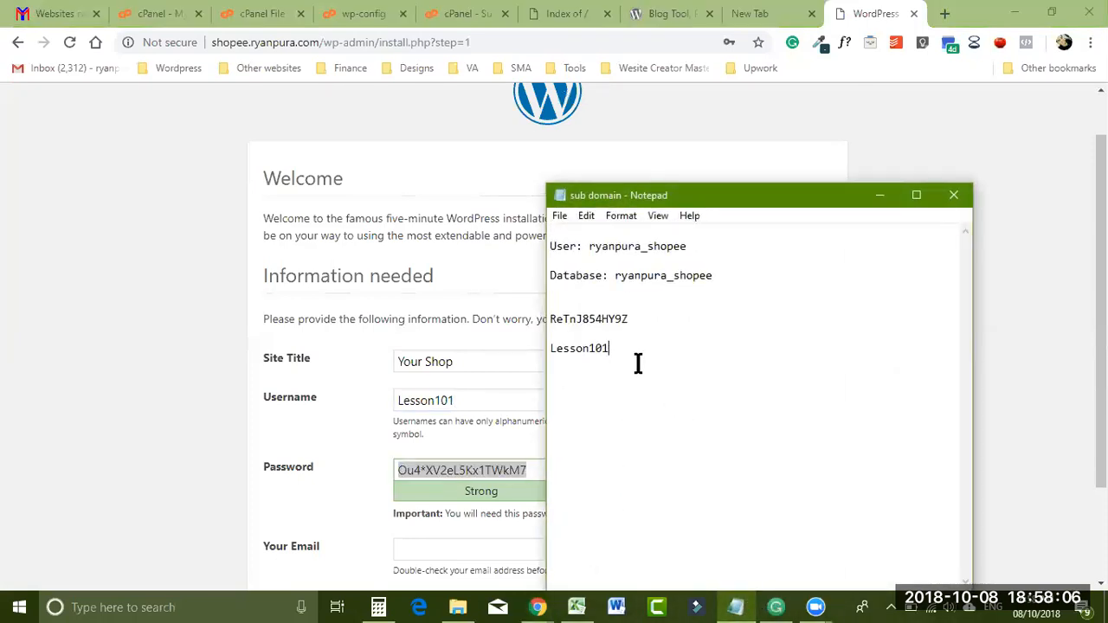
key("ctrl+v")
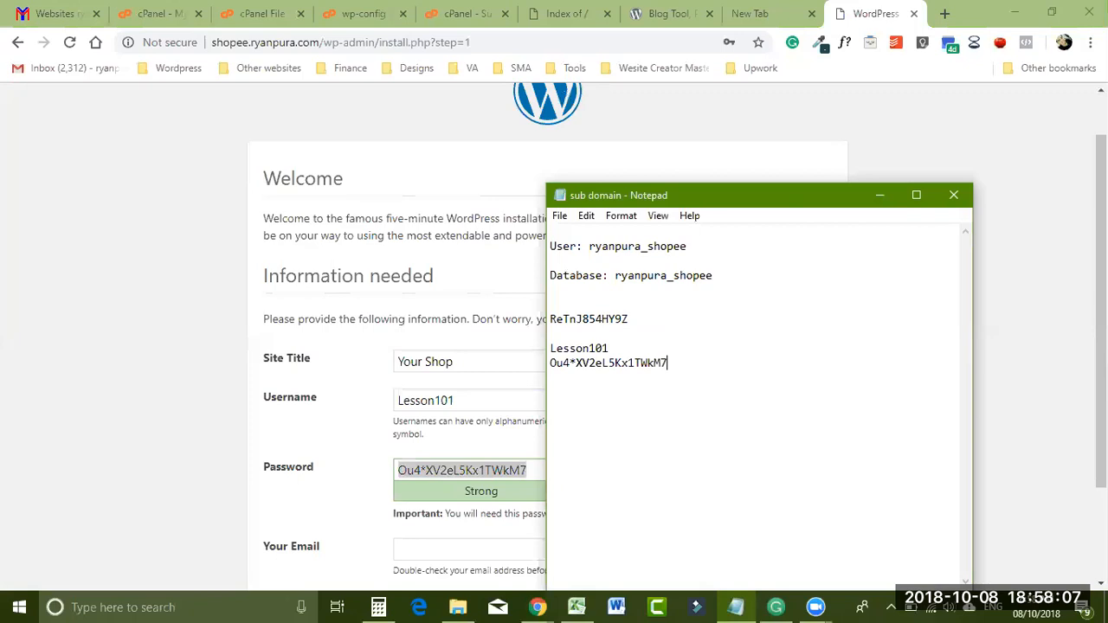
left_click(884, 193)
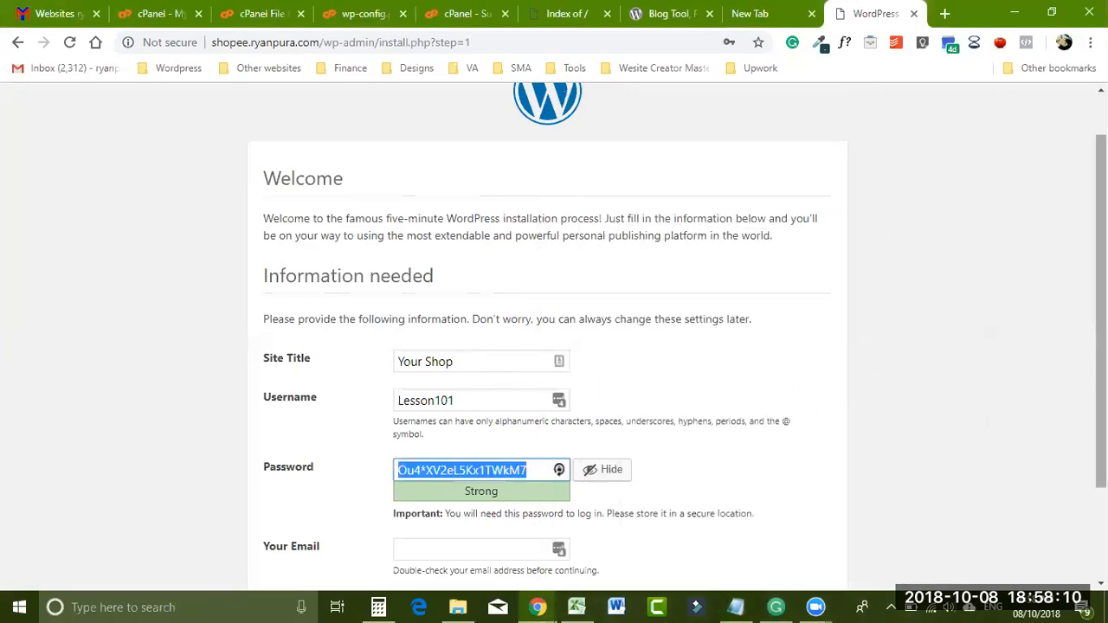
- Choose the suggested admin e-mail and run Install WordPress
scroll(1076, 314, "down", 1)
left_click(421, 478)
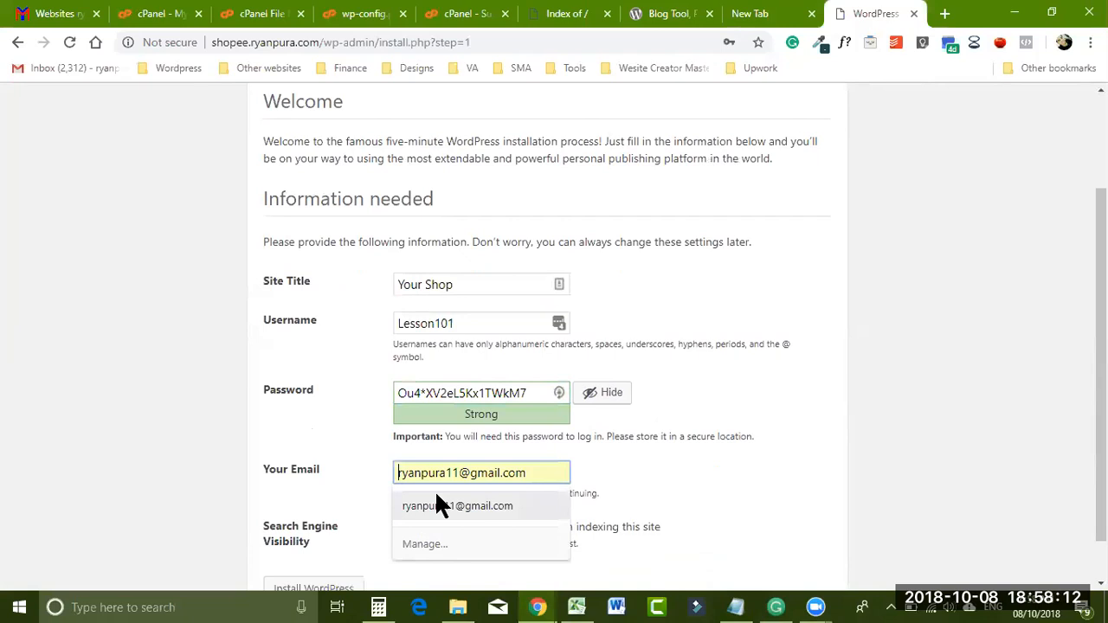
left_click(439, 506)
scroll(1021, 415, "down", 1)
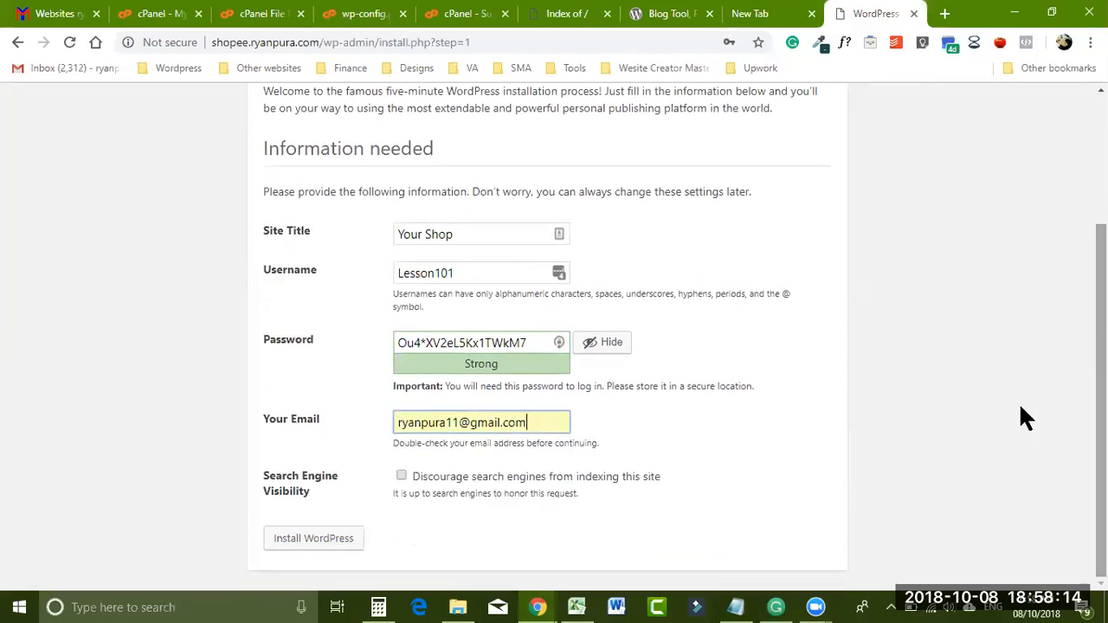
left_click(339, 539)
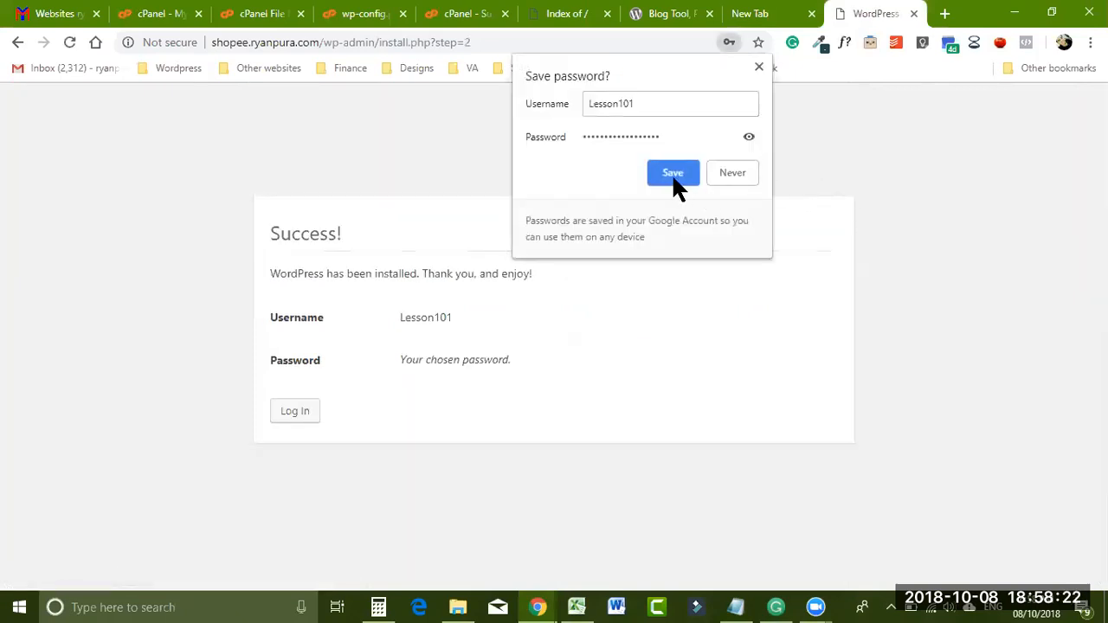
- Save the credentials in Chrome, log in with Remember Me ticked, and add the login to LastPass
left_click(671, 174)
left_click(295, 412)
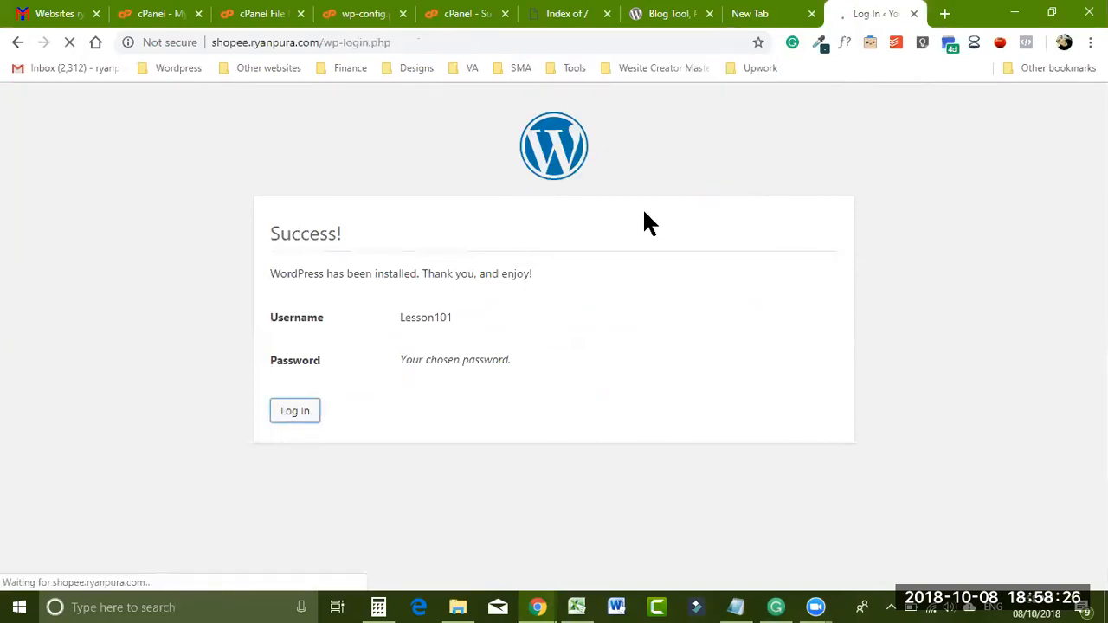
left_click(450, 426)
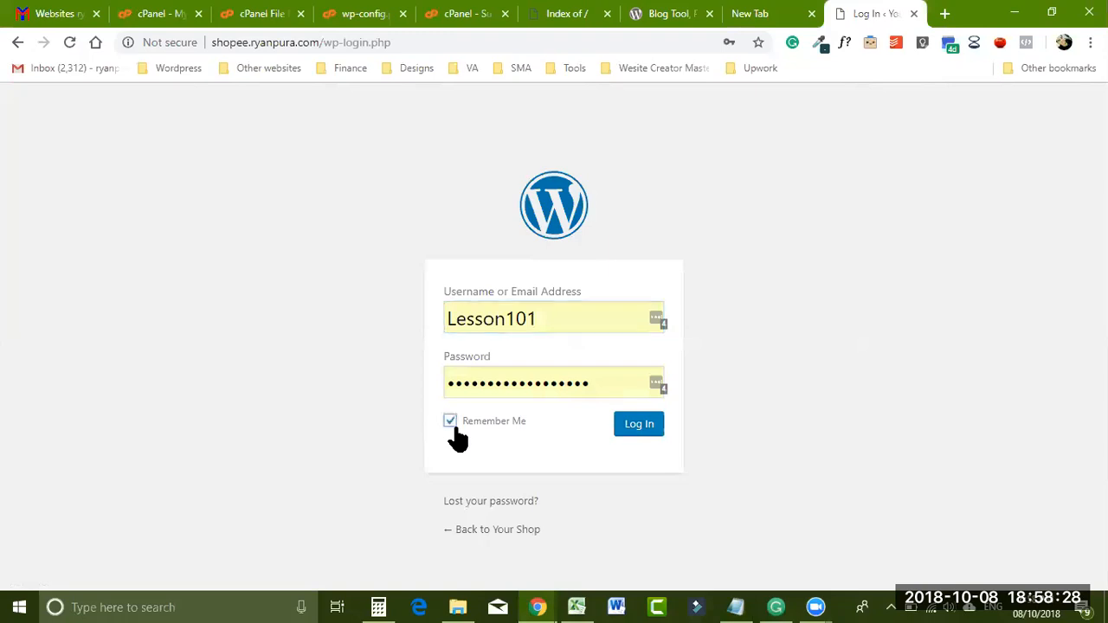
left_click(644, 431)
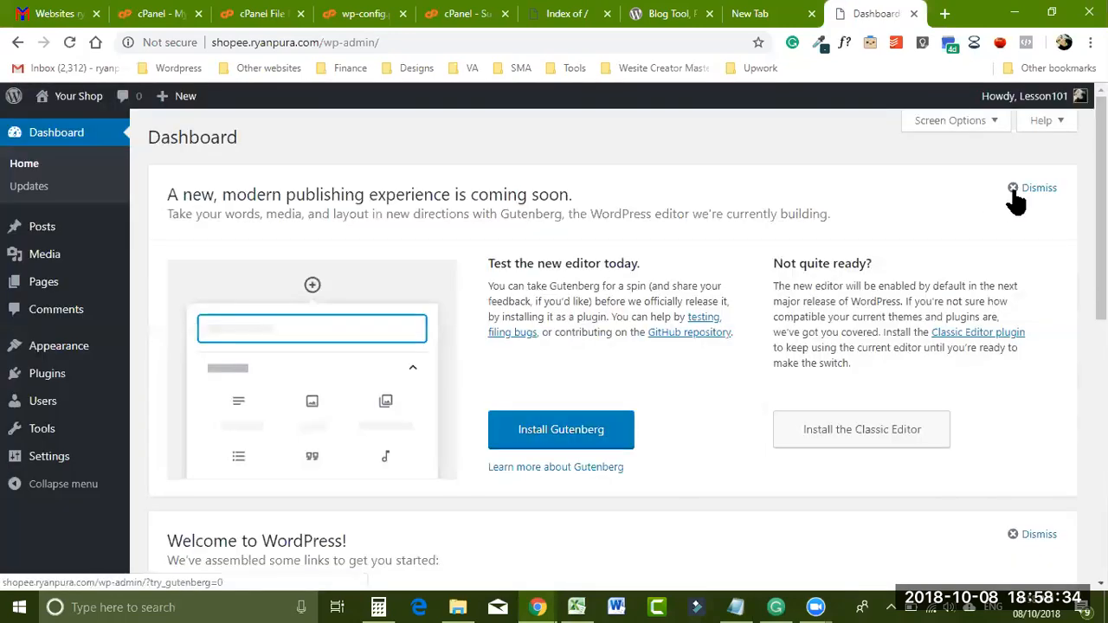
left_click(1030, 211)
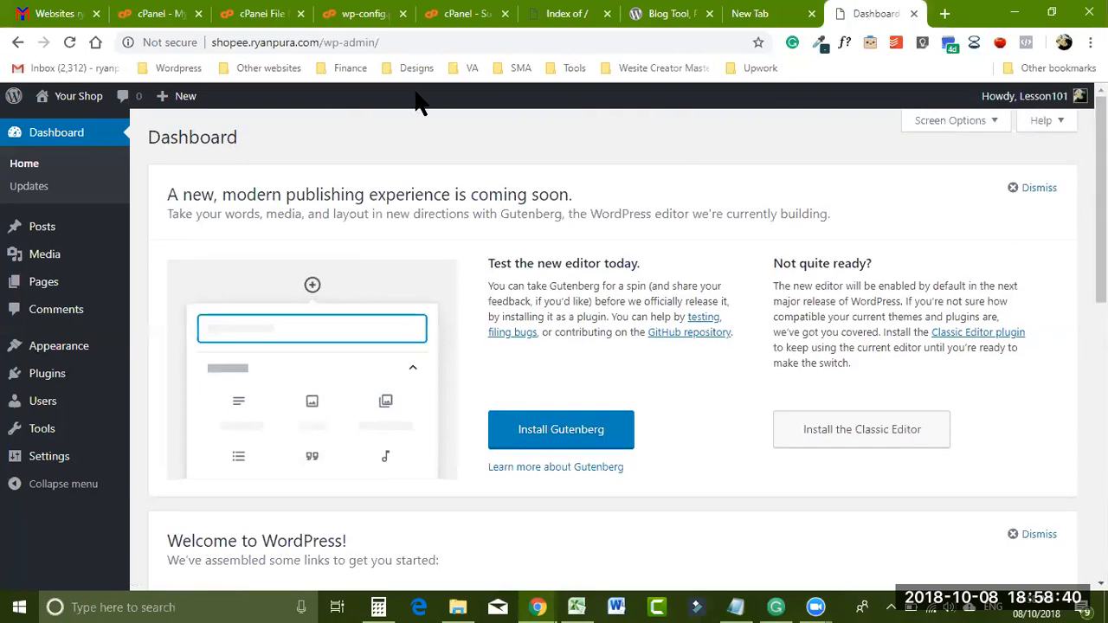
scroll(1101, 199, "down", 1)
scroll(1101, 199, "up", 1)
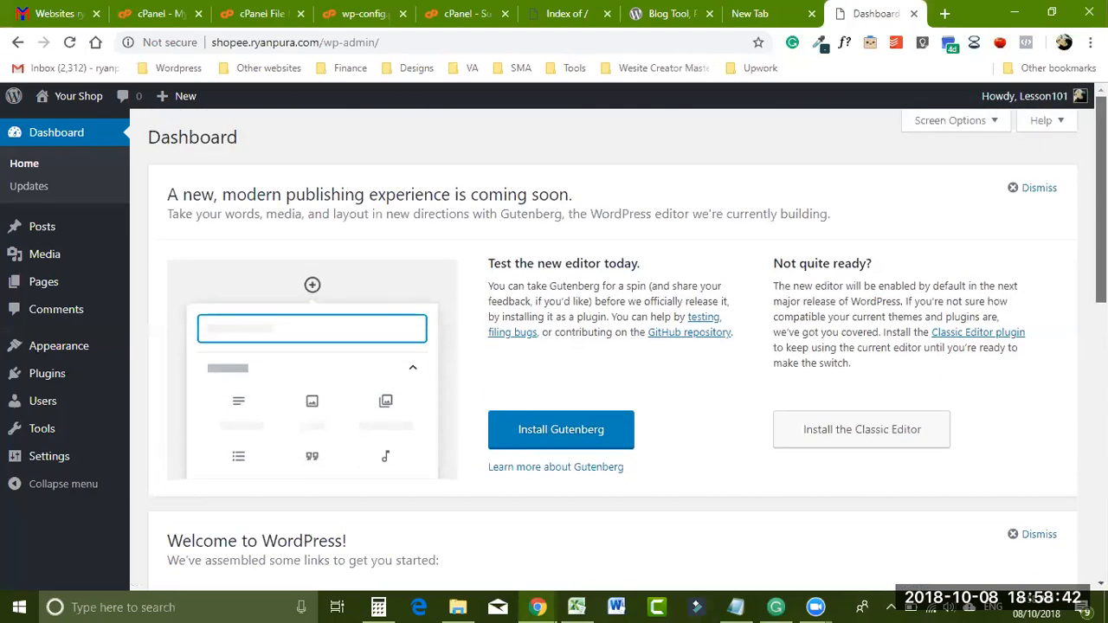
left_click_drag(1101, 199, 1101, 199)
scroll(192, 259, "down", 2)
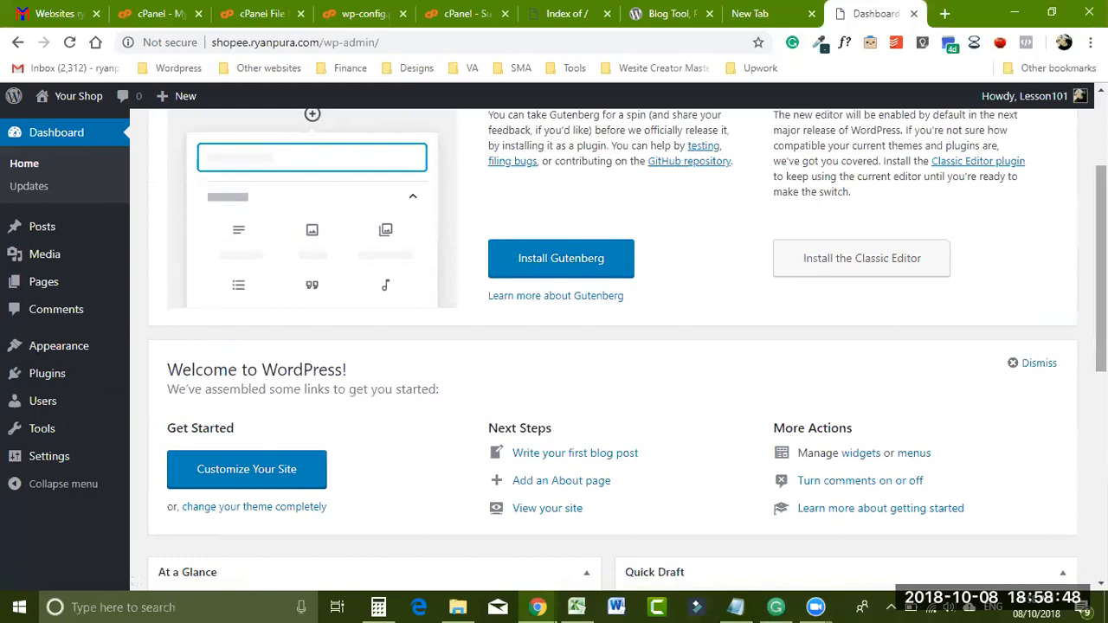
scroll(203, 239, "down", 1)
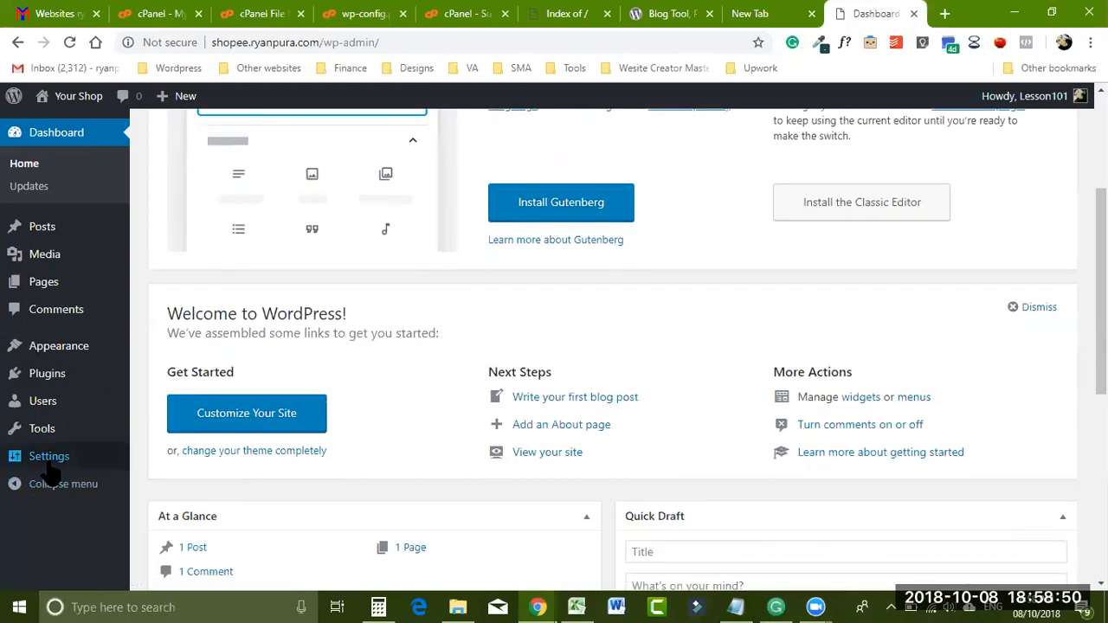
mouse_move(49, 467)
left_click(156, 407)
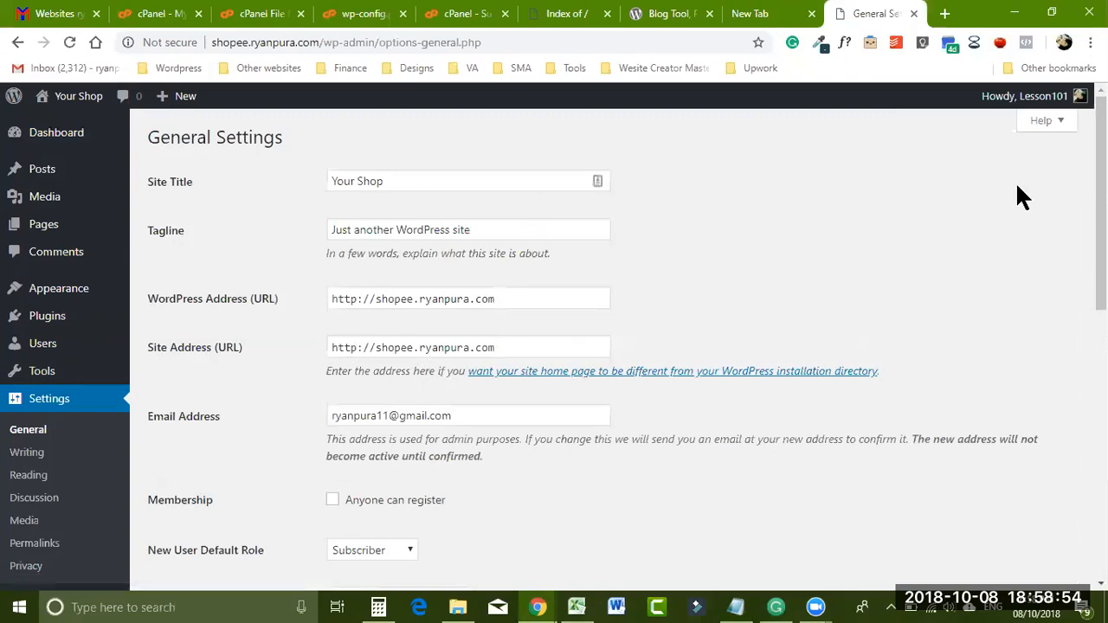
left_click_drag(1102, 175, 1102, 188)
scroll(605, 211, "up", 1)
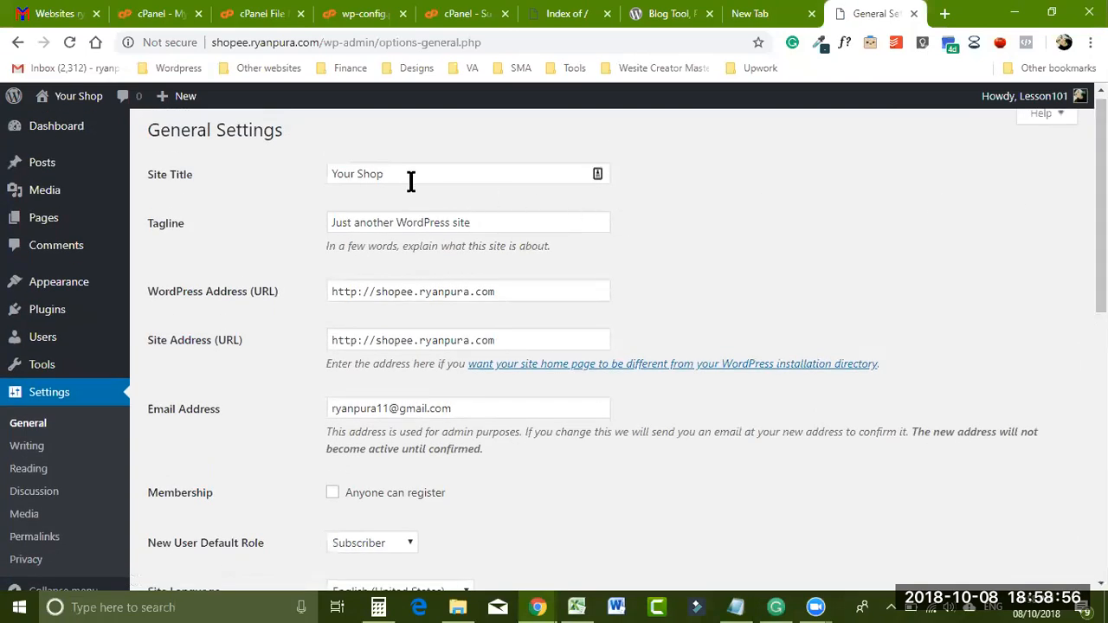
left_click_drag(1101, 234, 1101, 297)
scroll(441, 196, "up", 1)
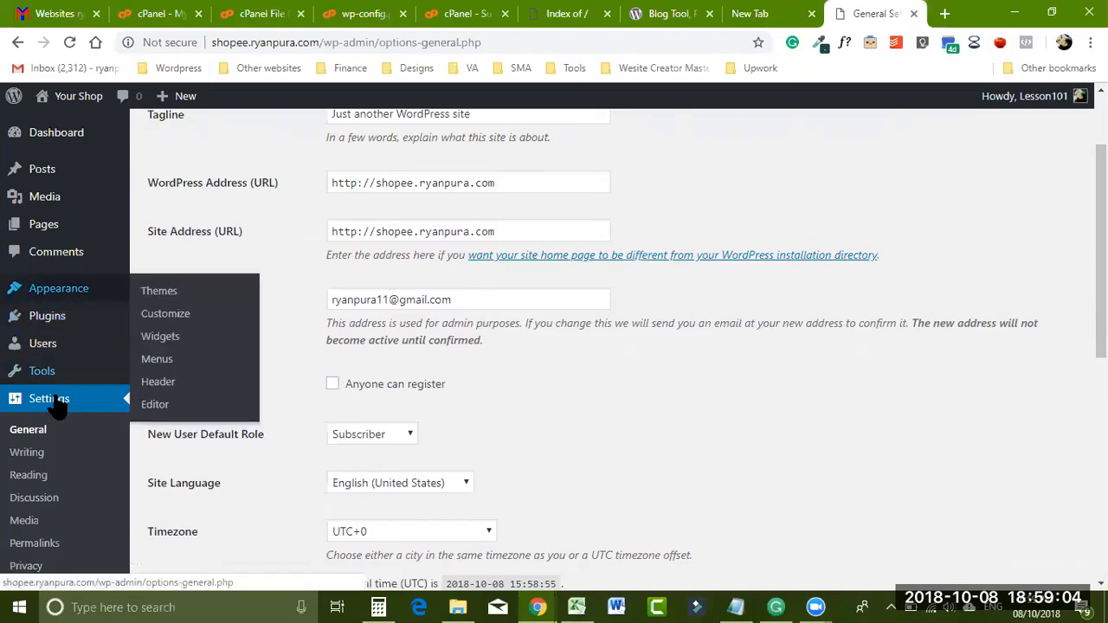
left_click(31, 545)
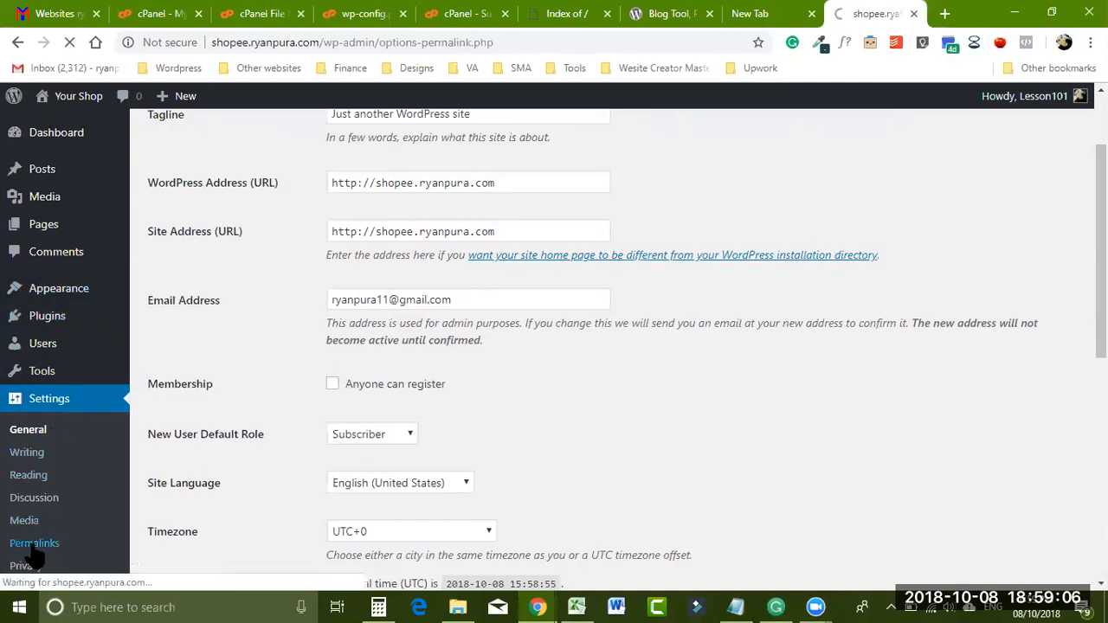
- Select the Post name permalink structure and save the changes
left_click(153, 455)
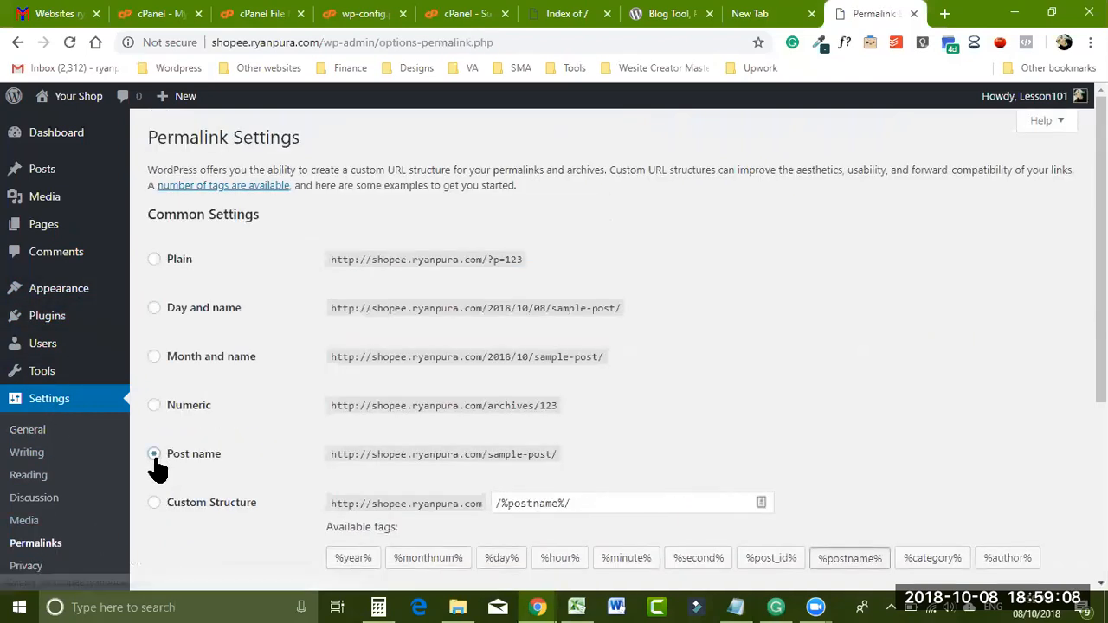
scroll(558, 510, "down", 2)
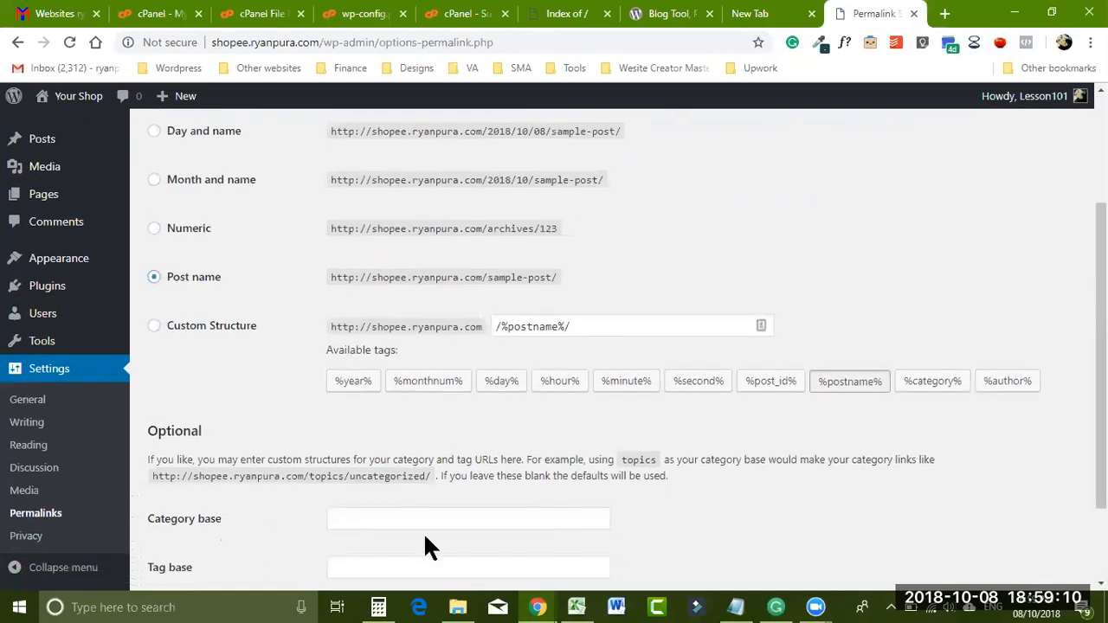
scroll(471, 429, "down", 2)
left_click(182, 510)
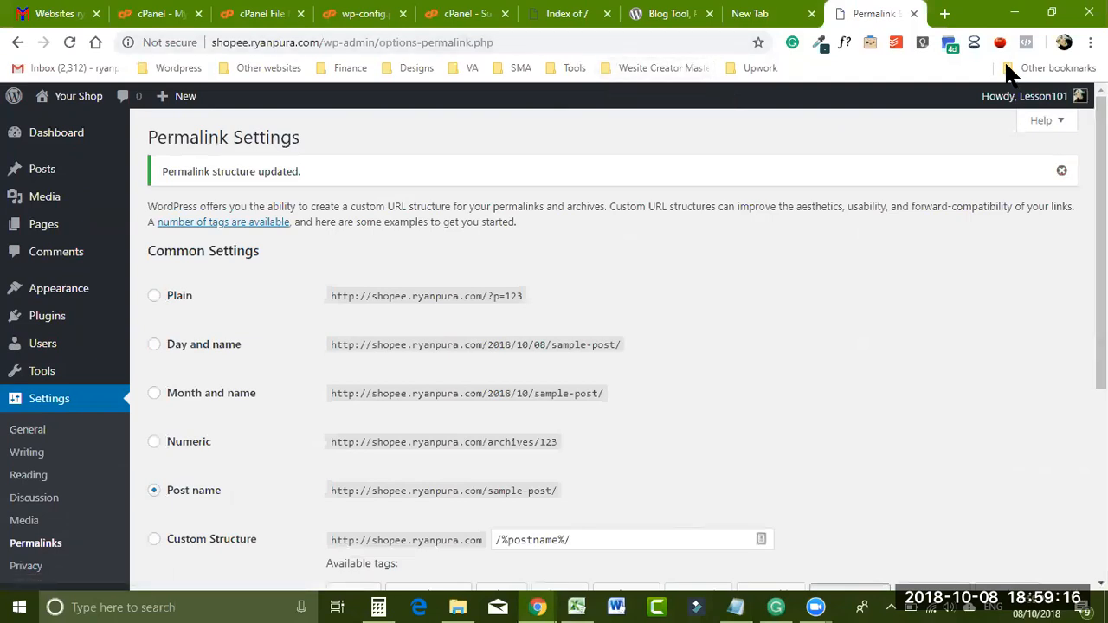
- View the Your Shop front page at shopee.ryanpura.com in a new tab
left_click(944, 15)
type("shoo")
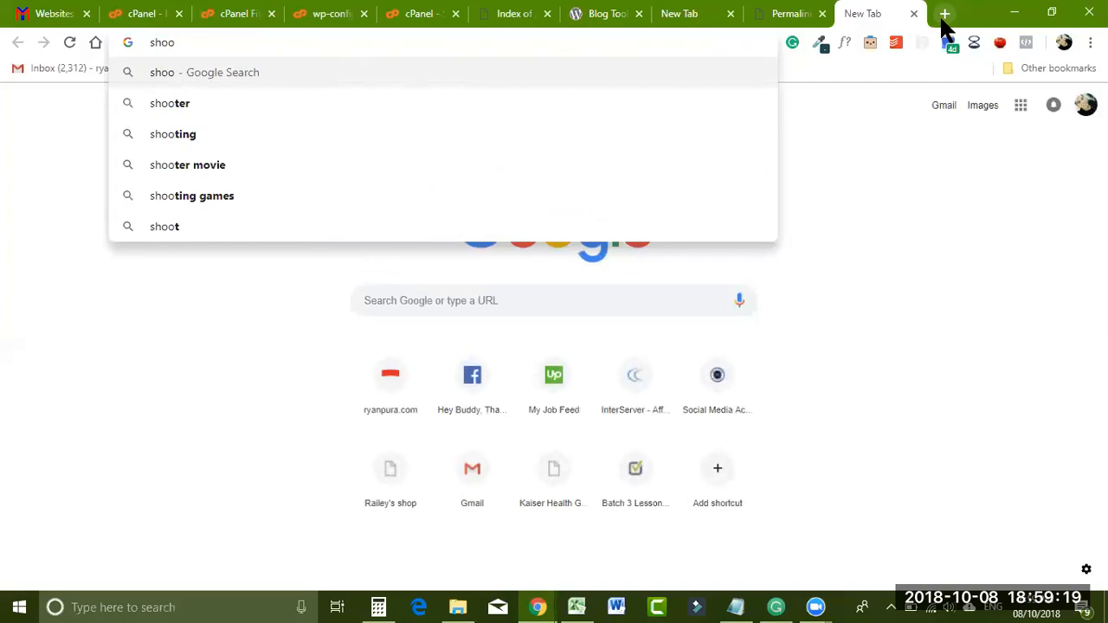
key("BackSpace")
type("pee")
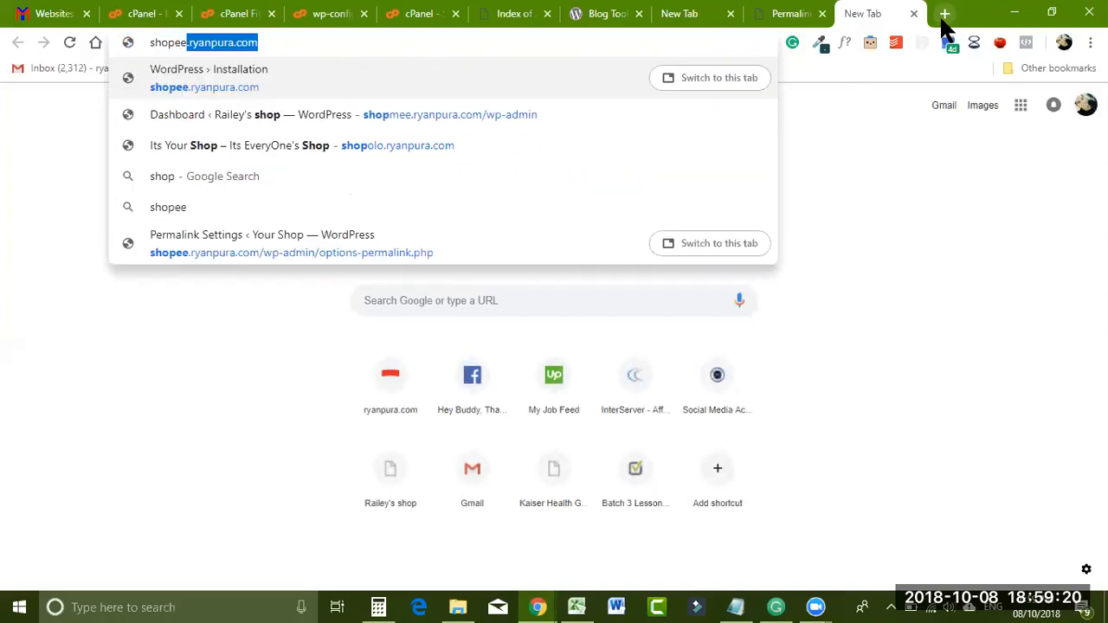
key("Return")
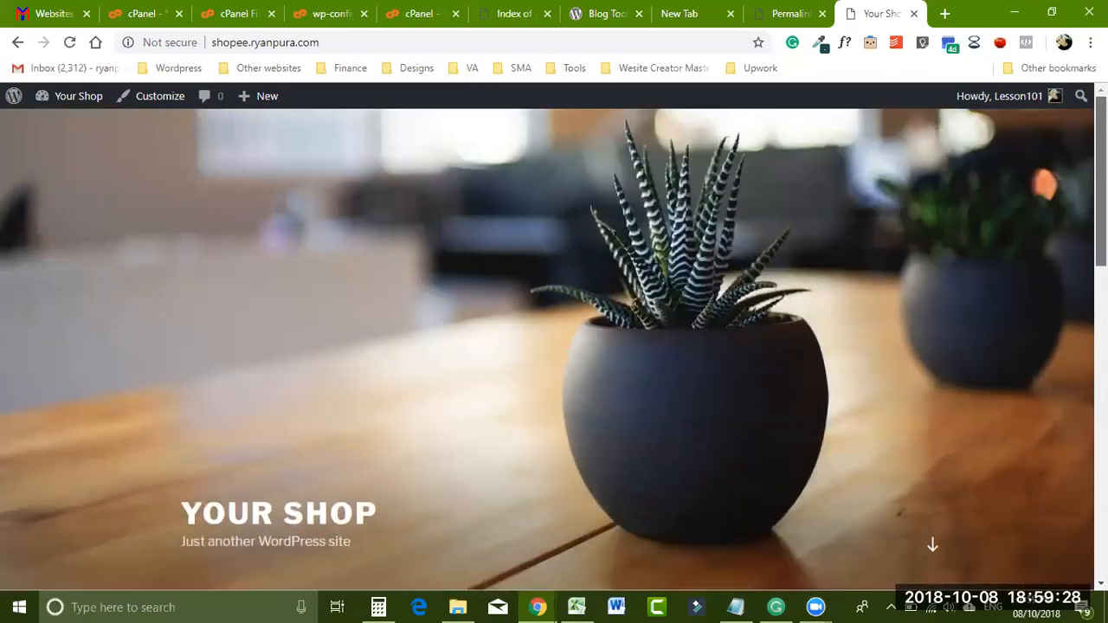
- Back on Permalink Settings, confirm the structure reads /%postname%/
left_click(783, 14)
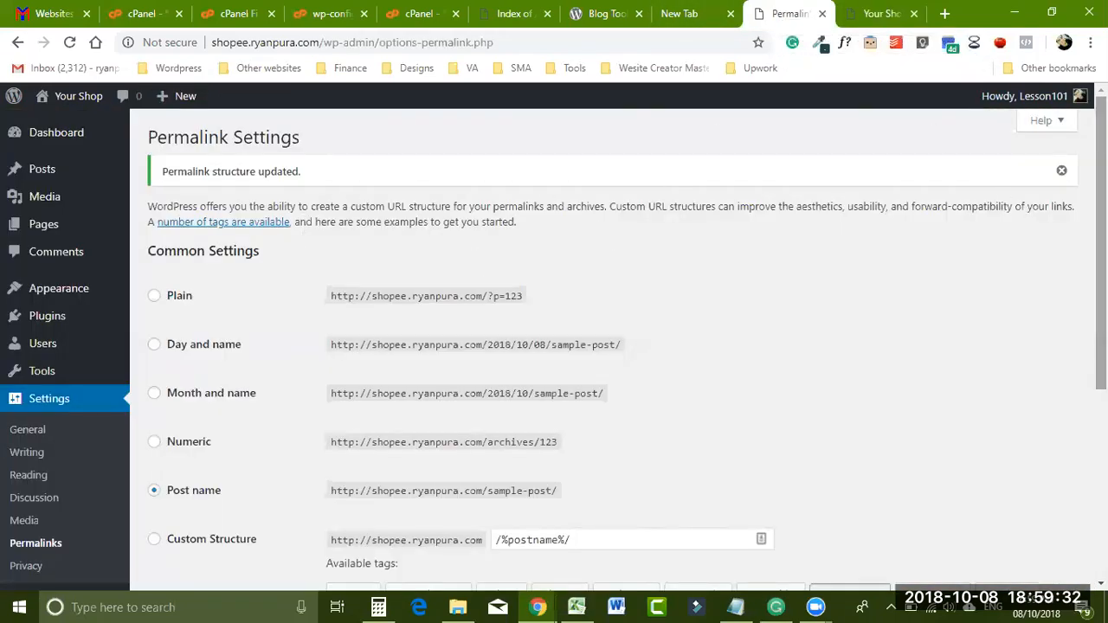
scroll(554, 346, "down", 1)
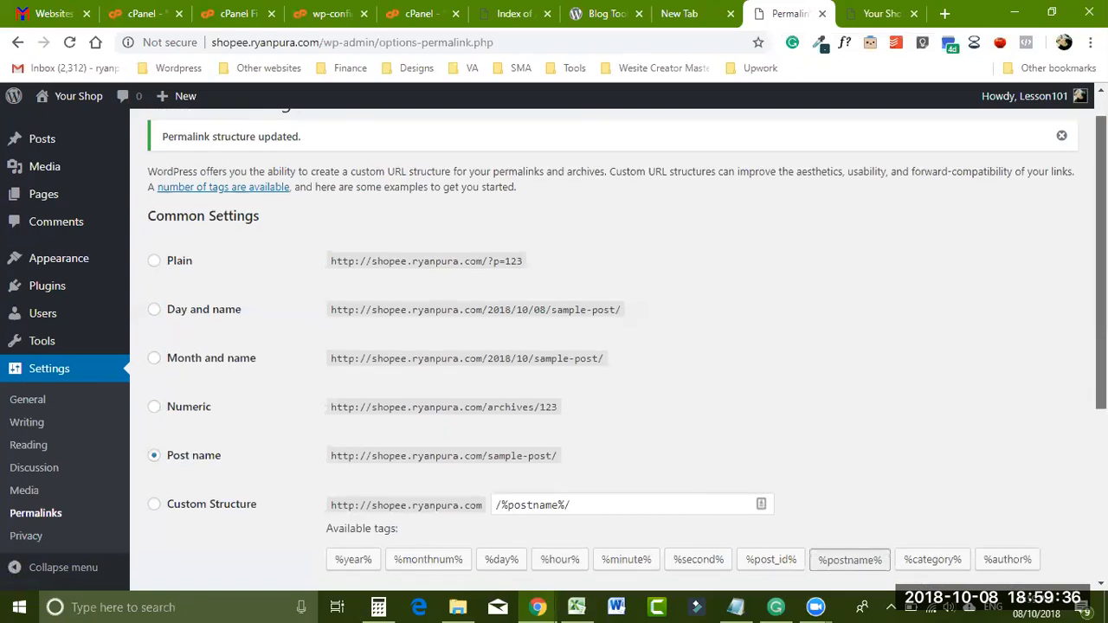
scroll(628, 355, "down", 2)
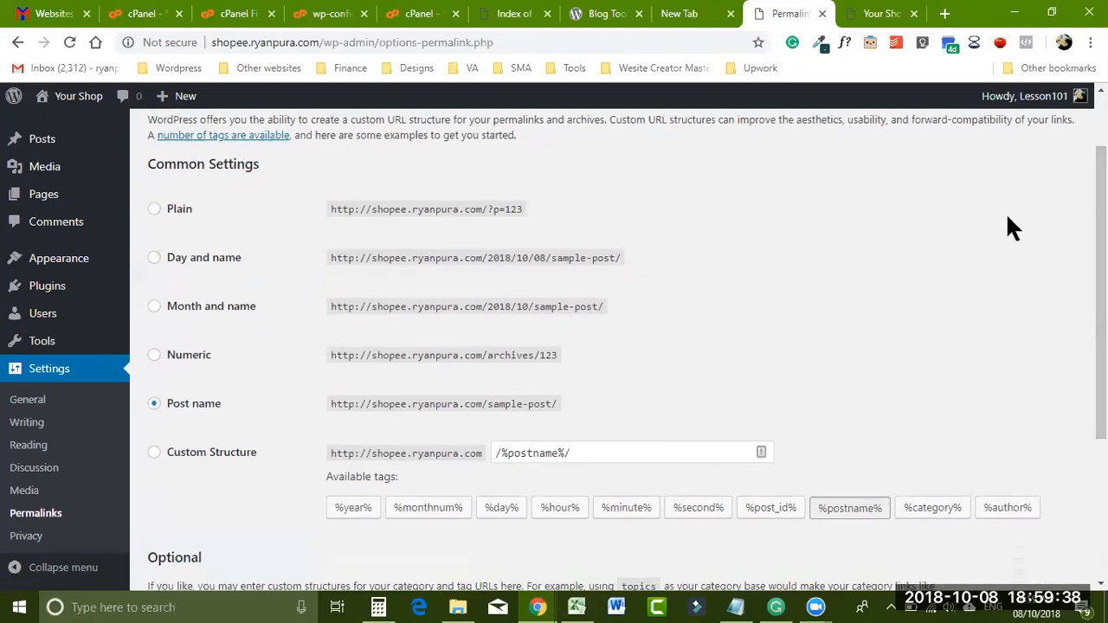
scroll(614, 346, "down", 3)
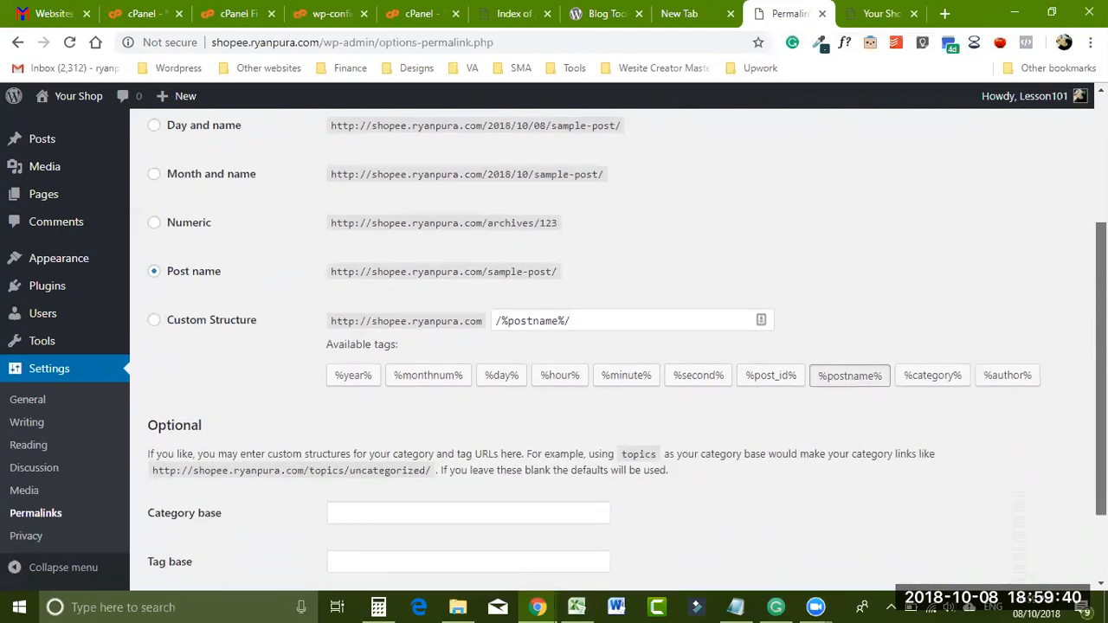
scroll(614, 346, "down", 2)
scroll(614, 346, "up", 4)
scroll(615, 346, "up", 2)
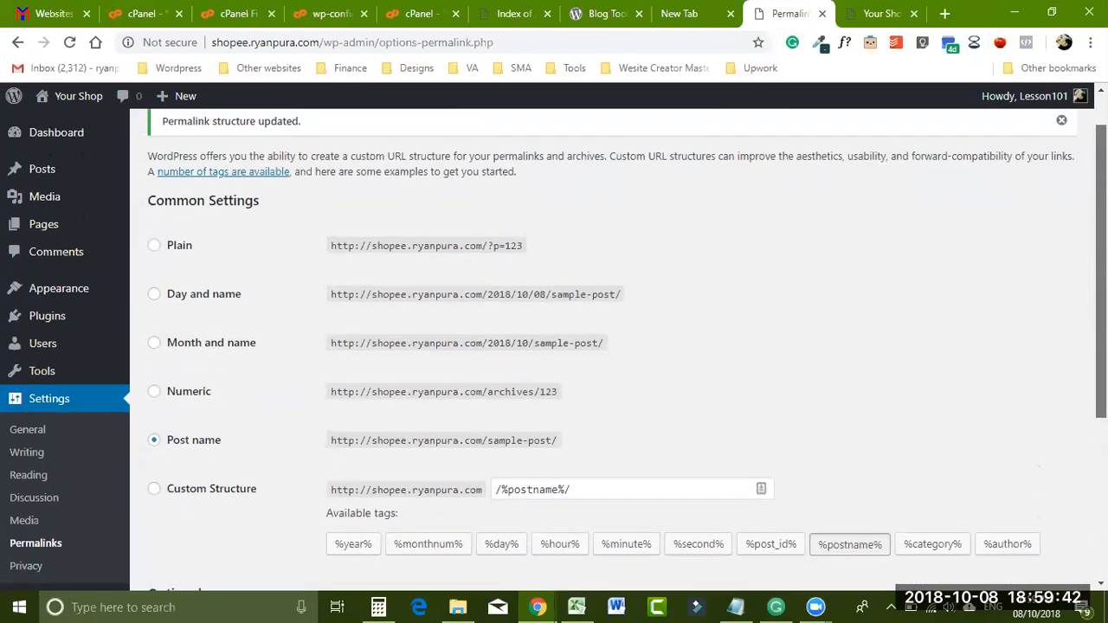
scroll(614, 346, "down", 3)
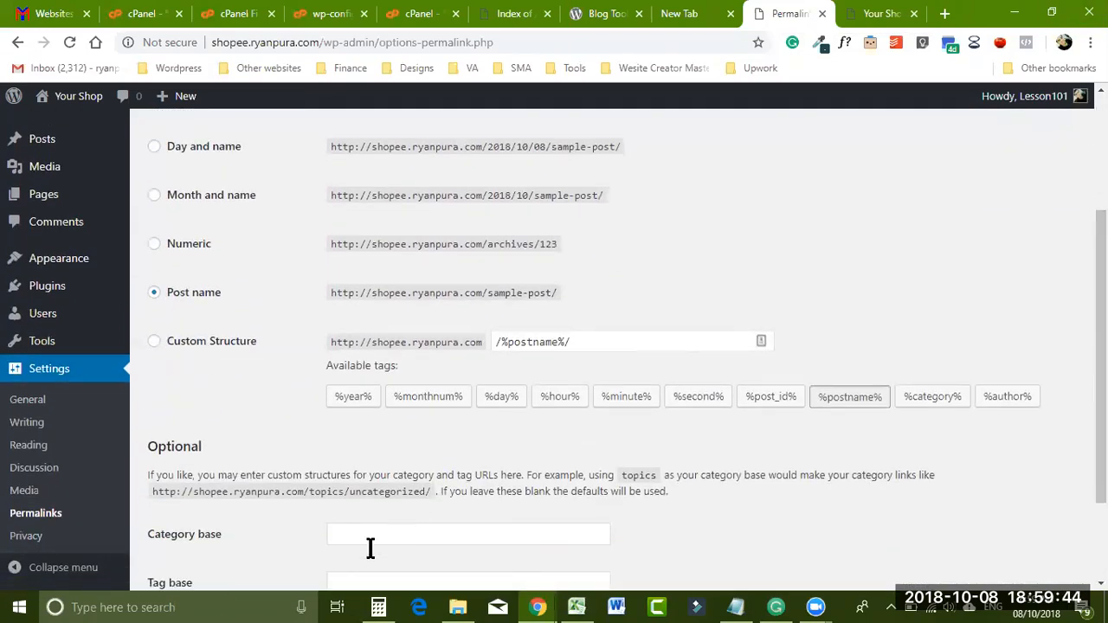